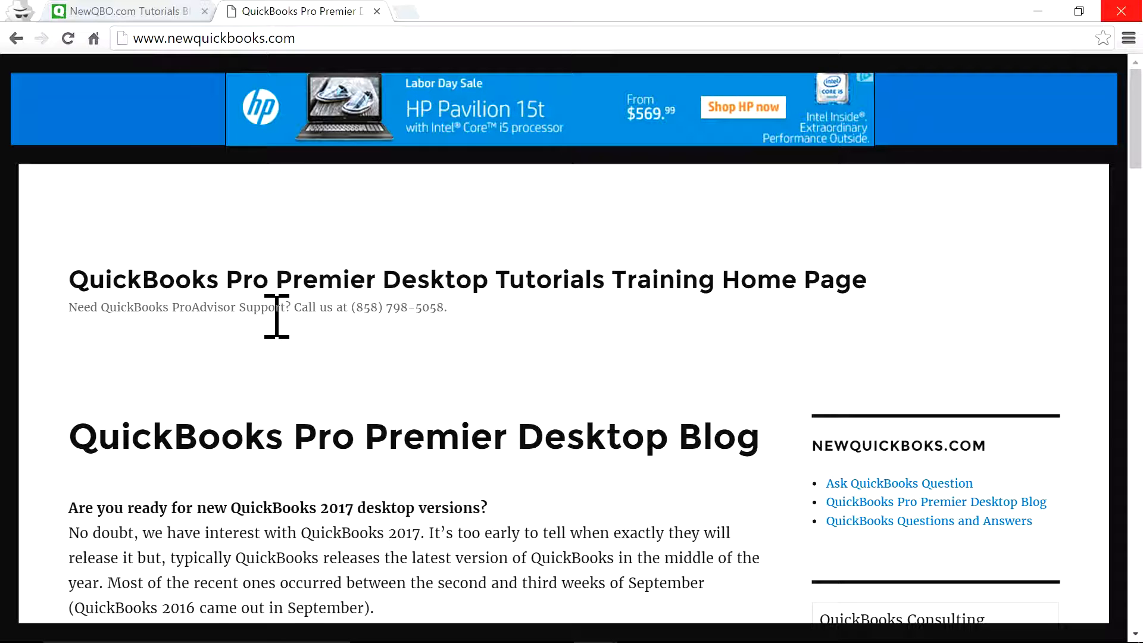
scroll(732, 408, down, 5)
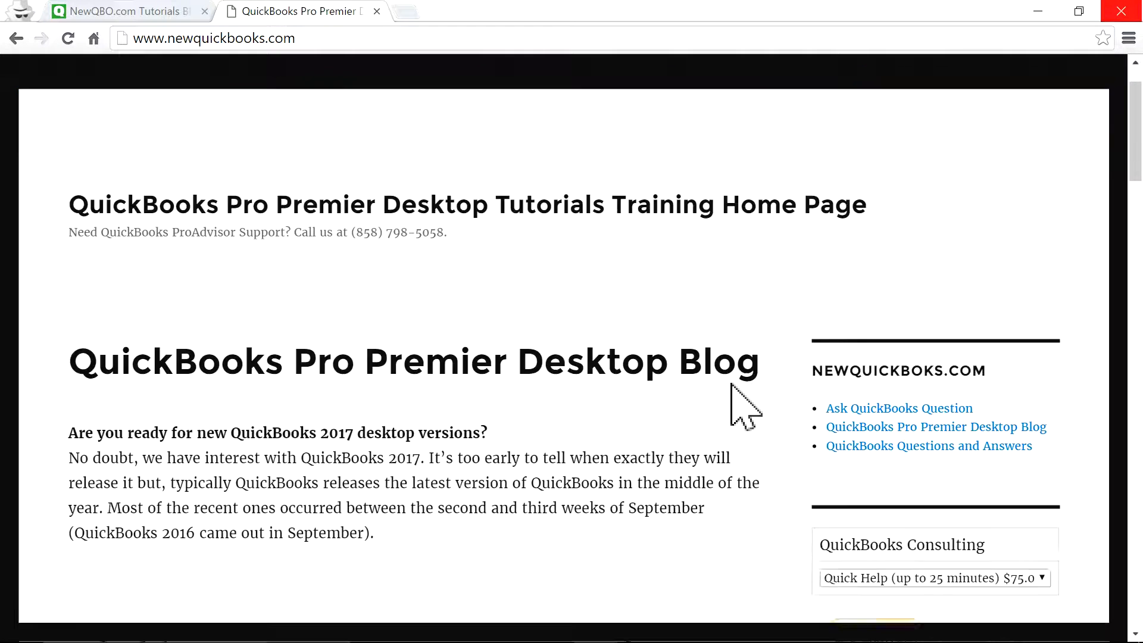
scroll(765, 438, up, 5)
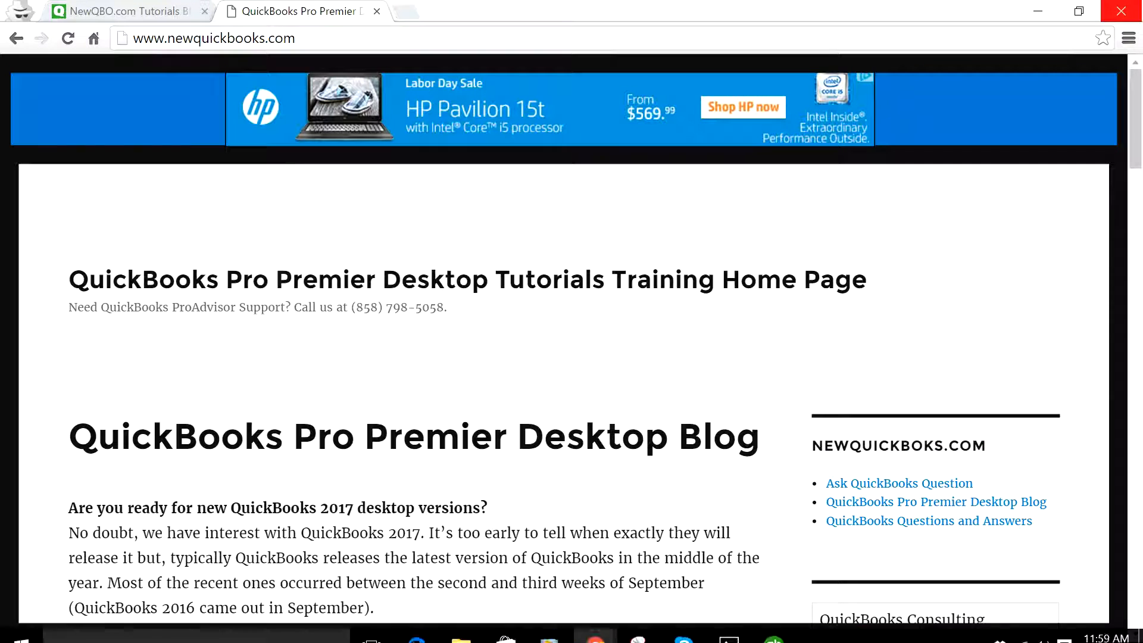
click(736, 632)
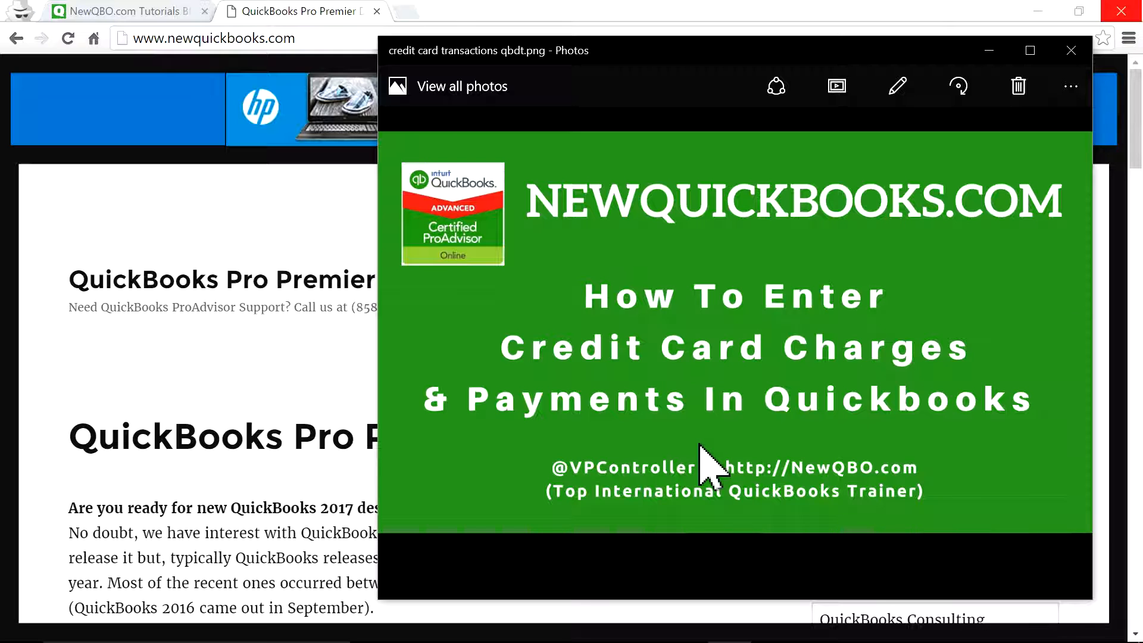
mouse_move(700, 445)
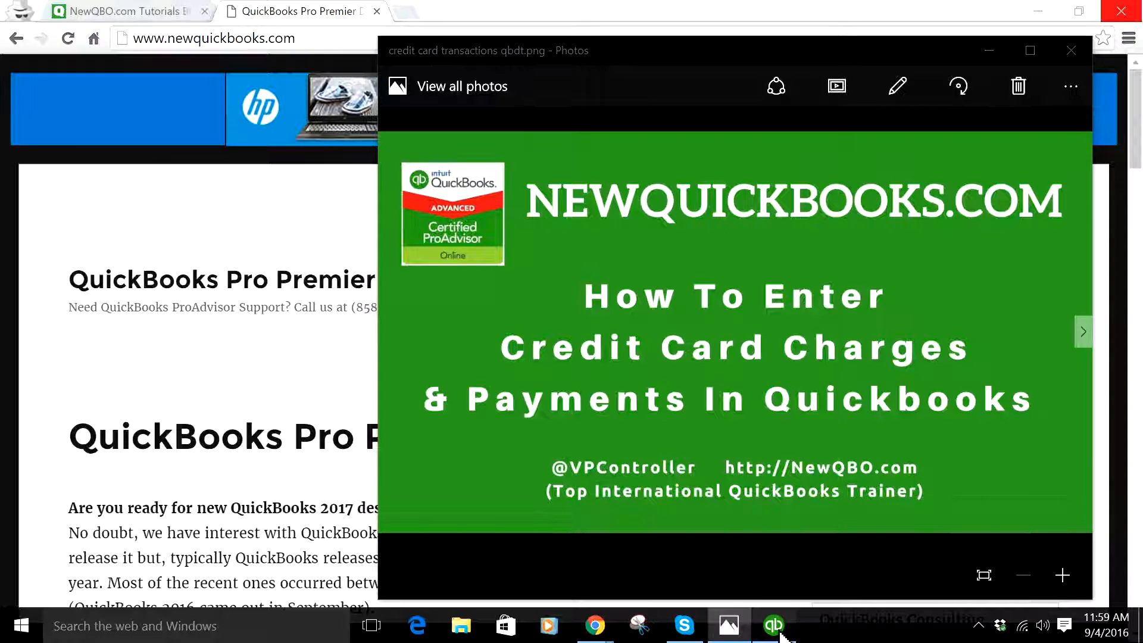
- Switch to QuickBooks and open the company's chart of accounts
click(774, 626)
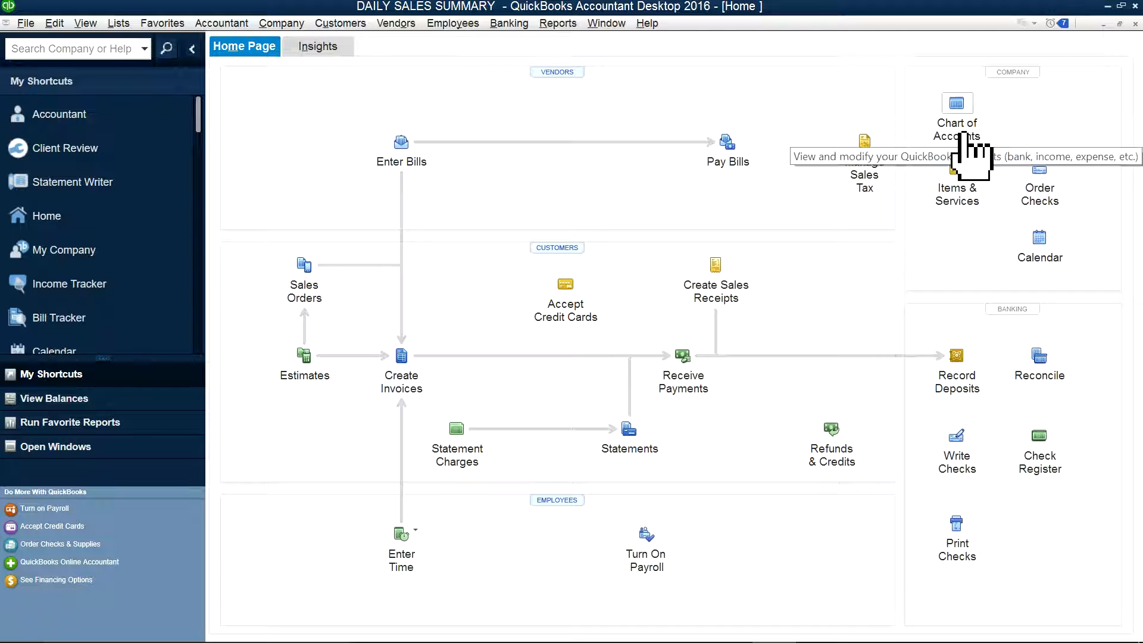
click(118, 24)
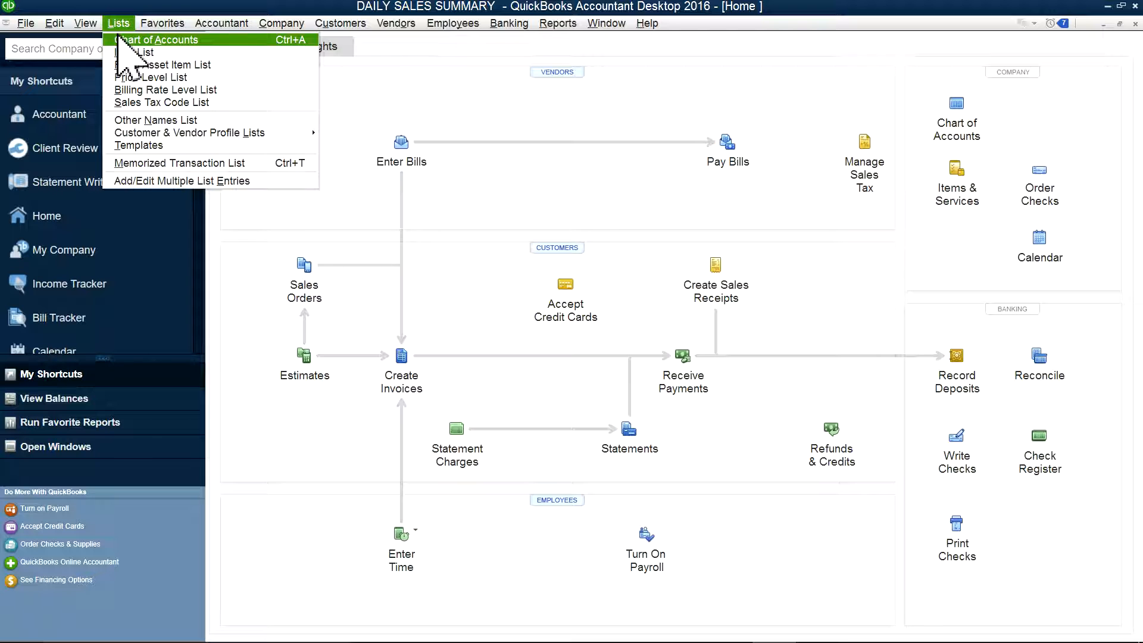
click(119, 40)
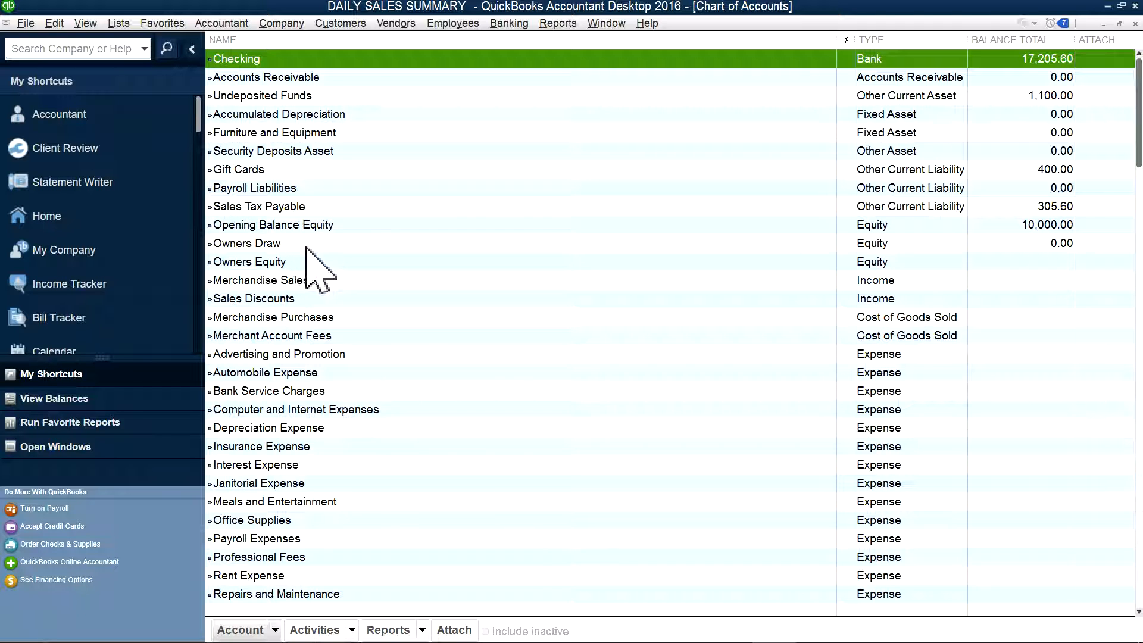
right_click(284, 223)
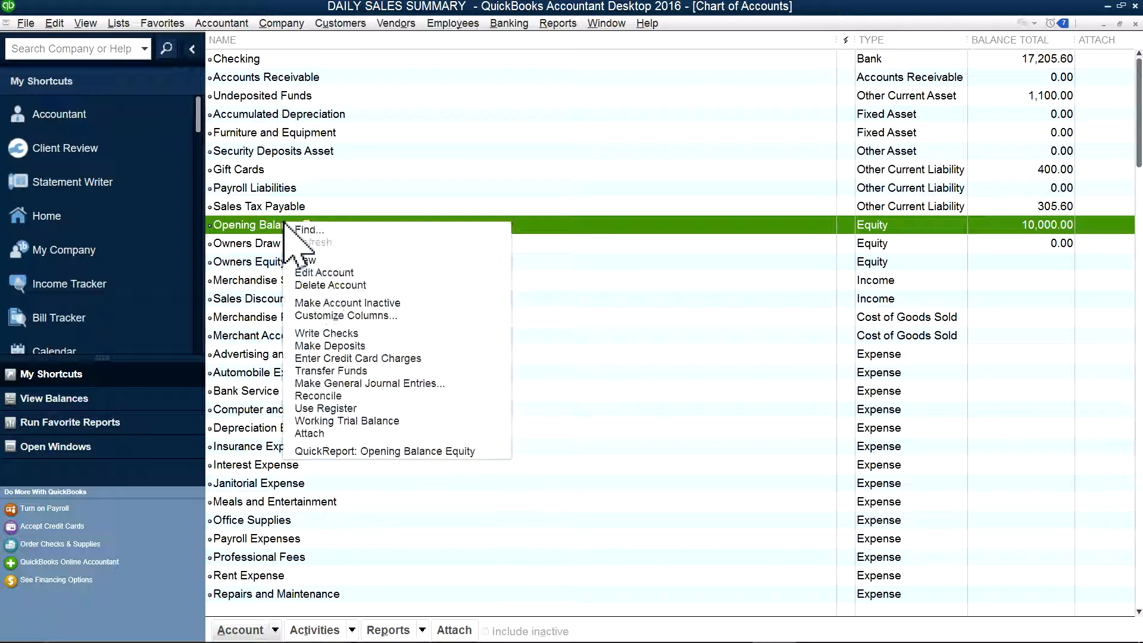
click(586, 428)
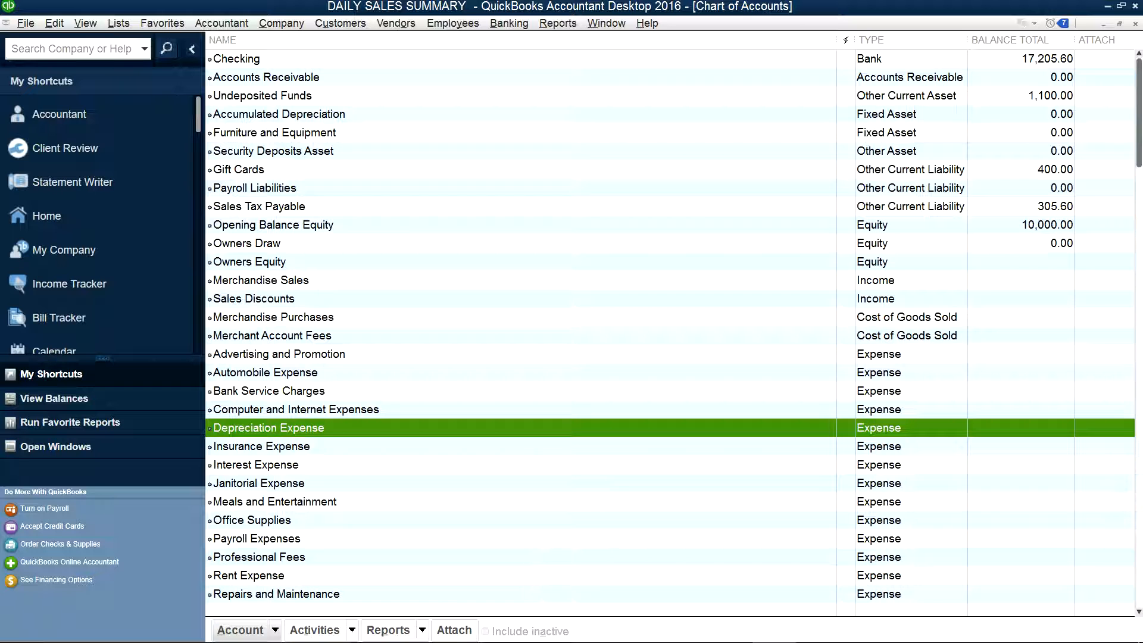
- Start a new account in the chart of accounts and choose Credit Card as its account type
click(275, 629)
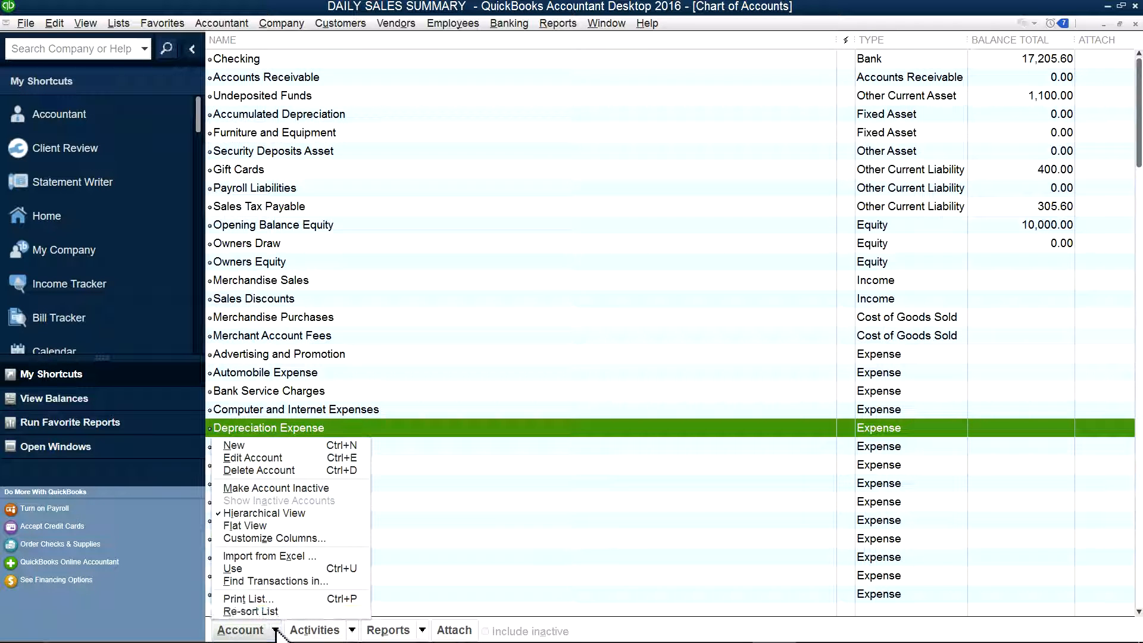
click(238, 446)
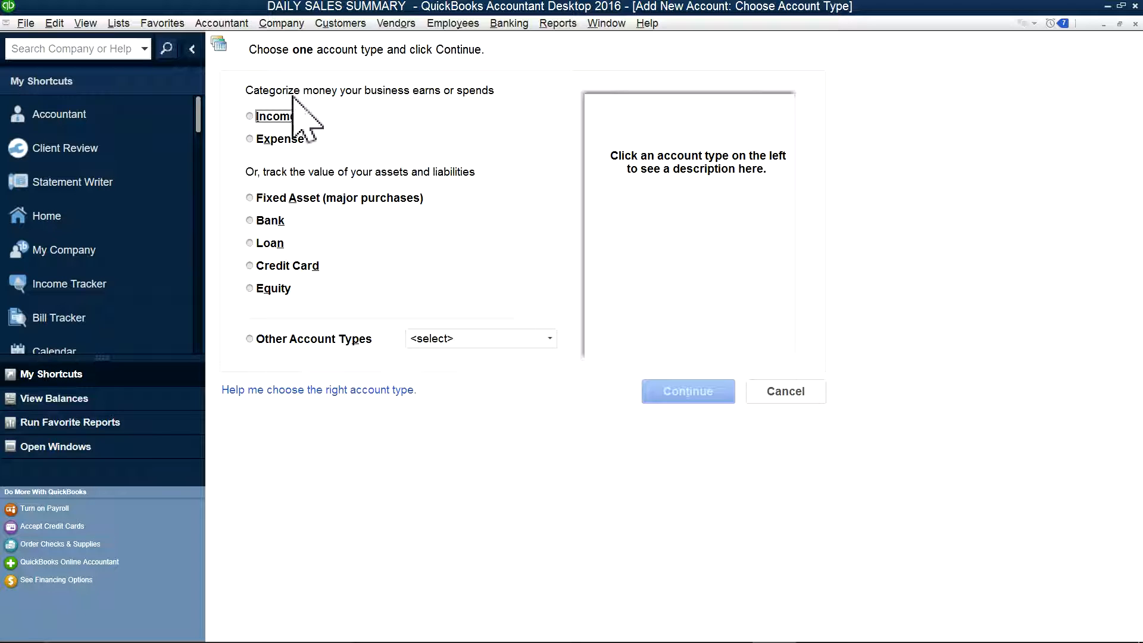
click(250, 265)
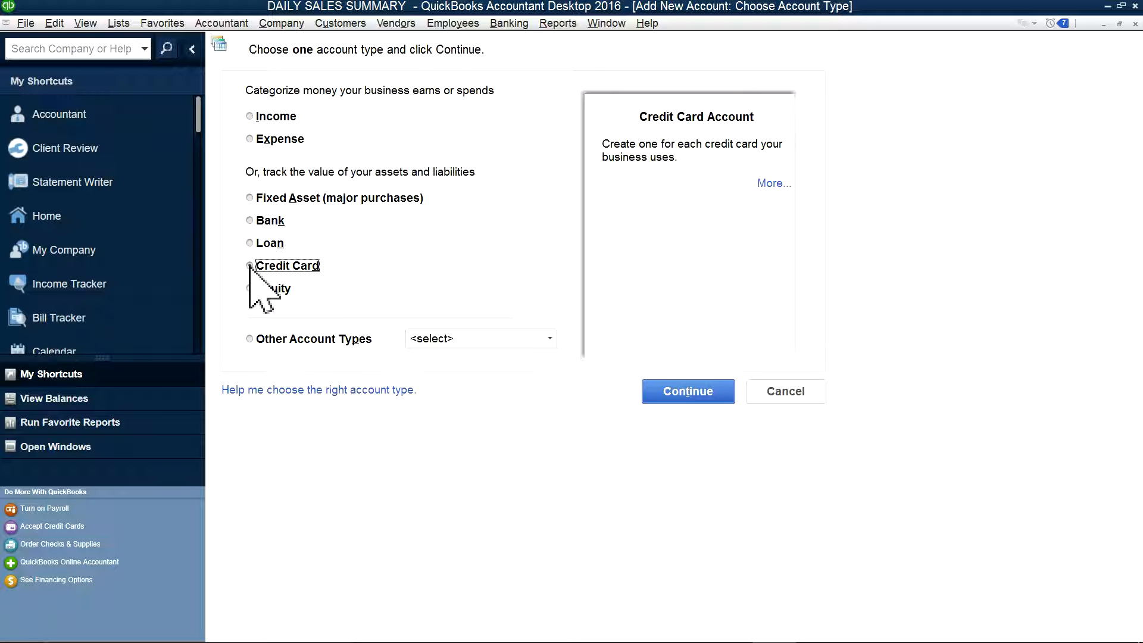
click(249, 265)
click(704, 390)
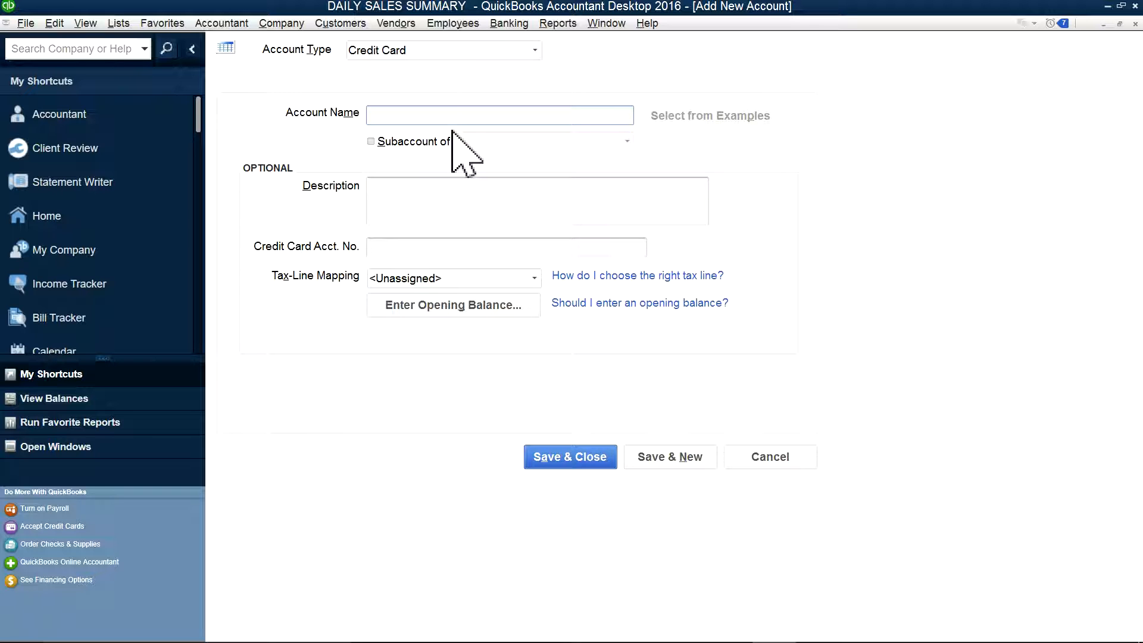
- Name the new account Chase VISA Card and copy that name into its description
text(Chase VISA Card)
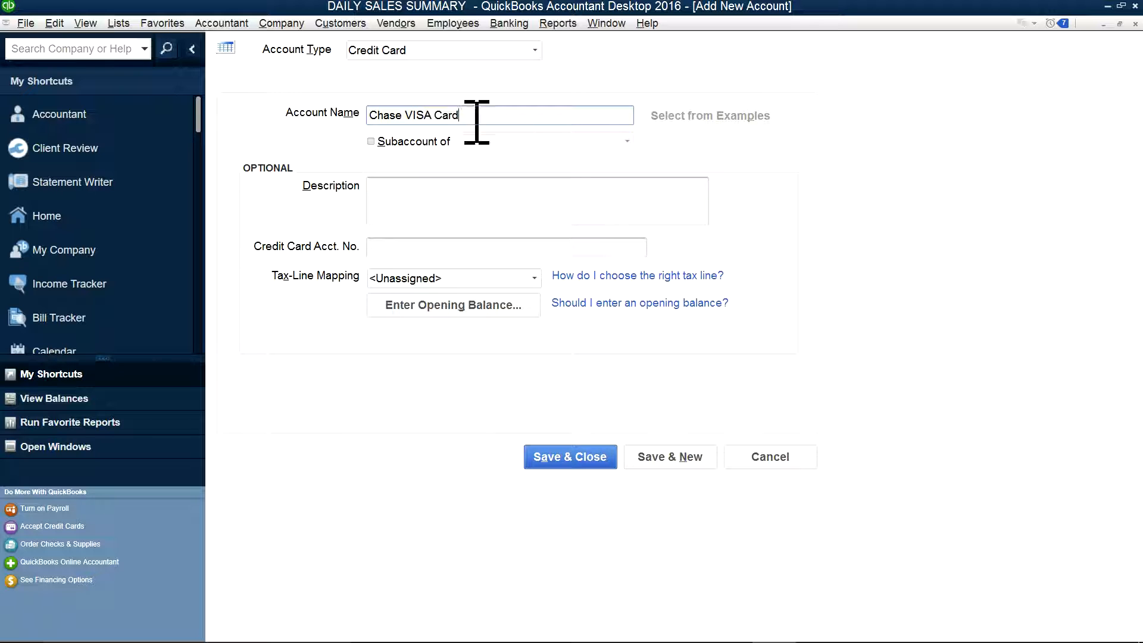
drag(476, 117, 371, 116)
right_click(413, 113)
click(437, 151)
click(430, 205)
right_click(430, 205)
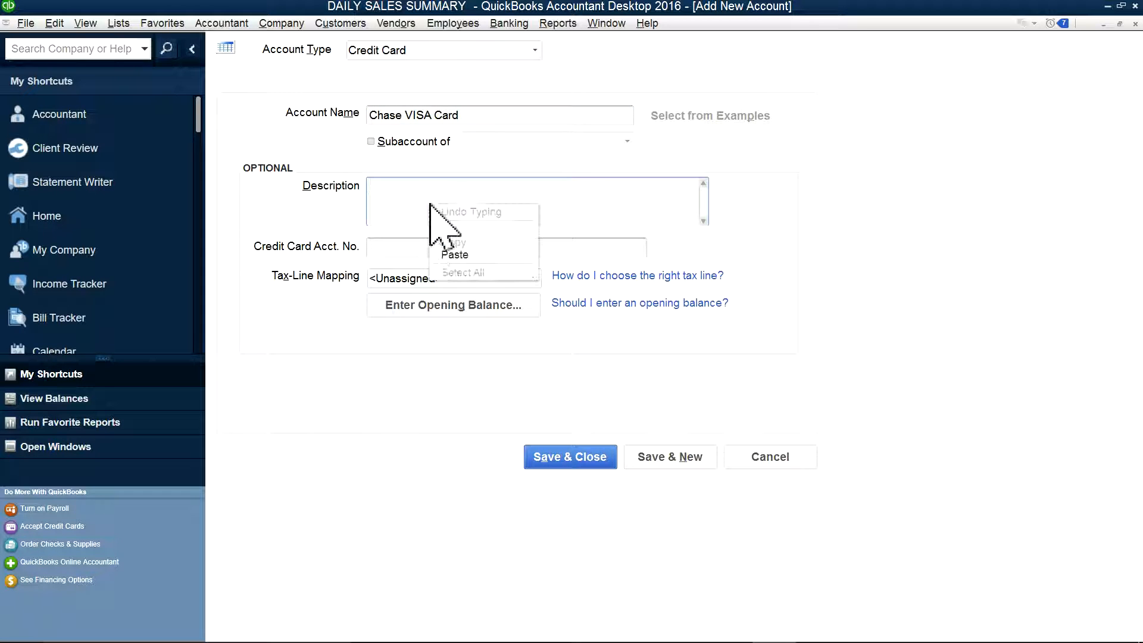
click(454, 251)
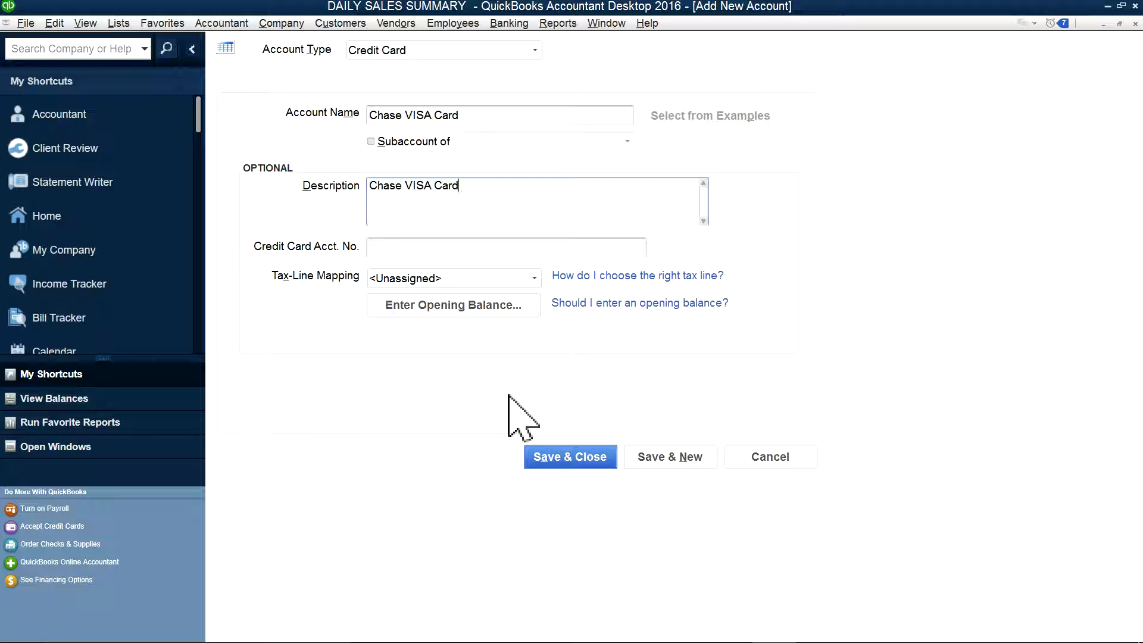
- Enter an opening balance for the credit card account of 500.00 with the statement ending date 08/31/2016
click(454, 308)
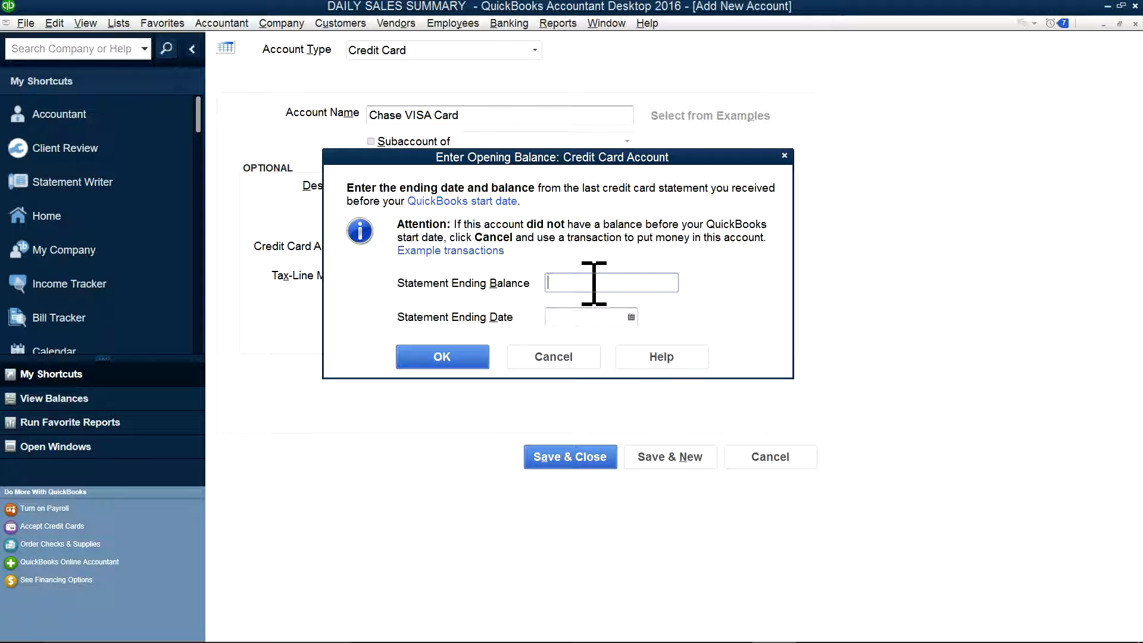
click(594, 283)
text(500.00)
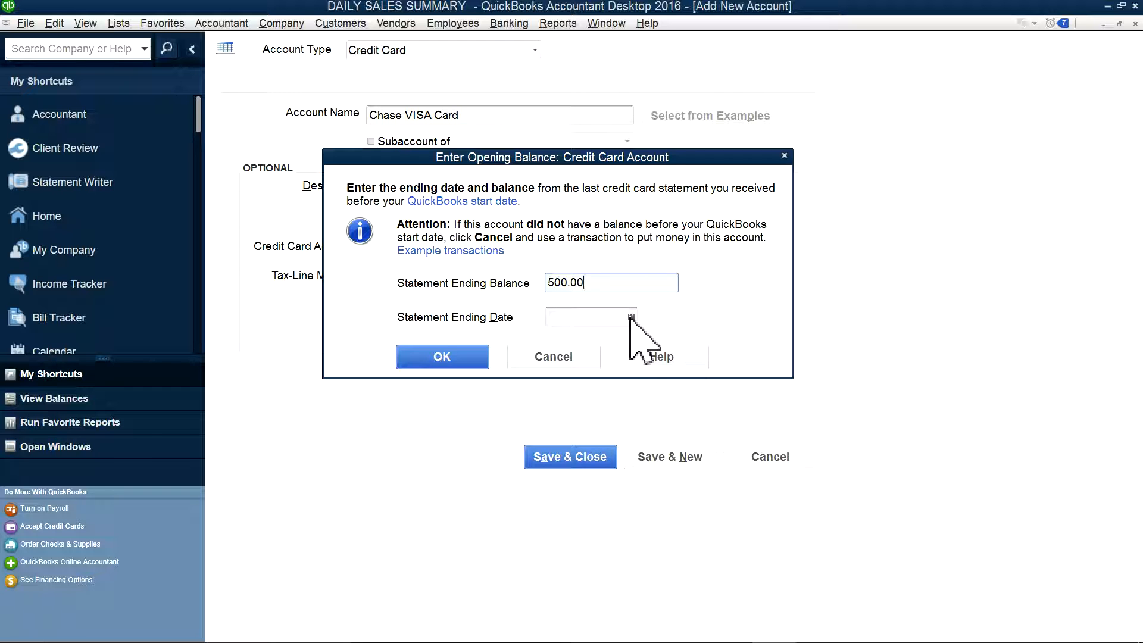
click(631, 317)
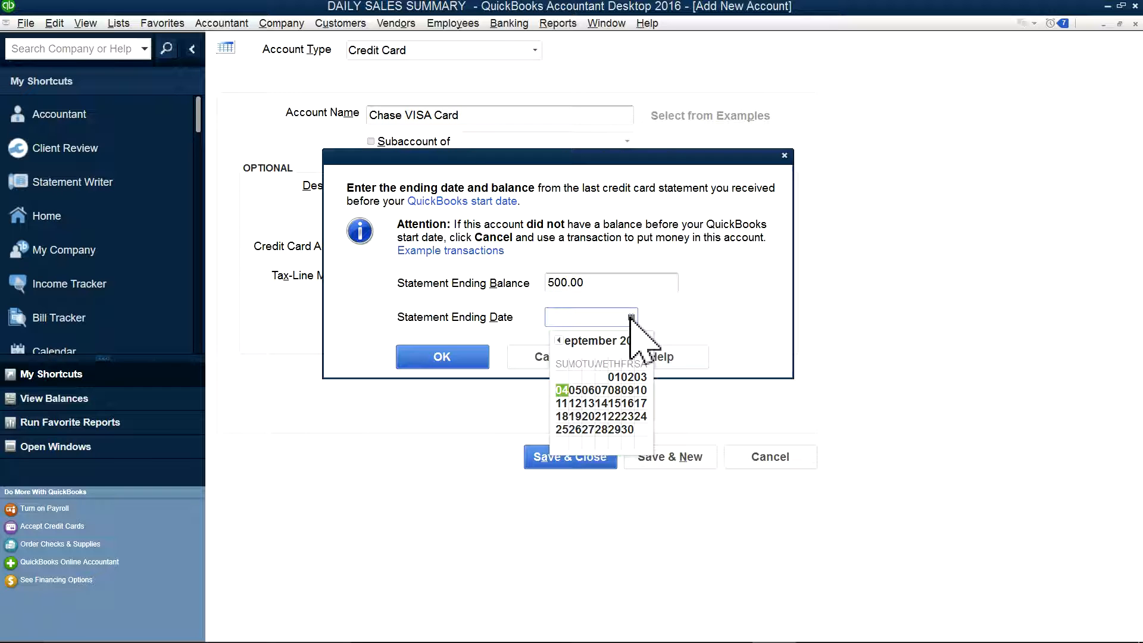
click(560, 340)
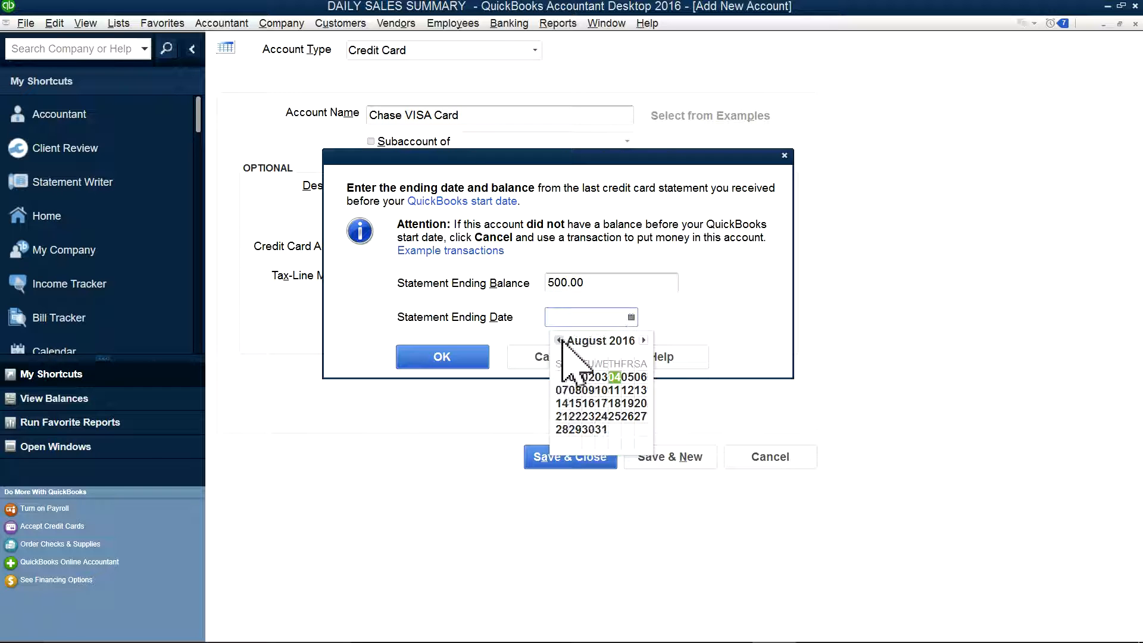
click(601, 429)
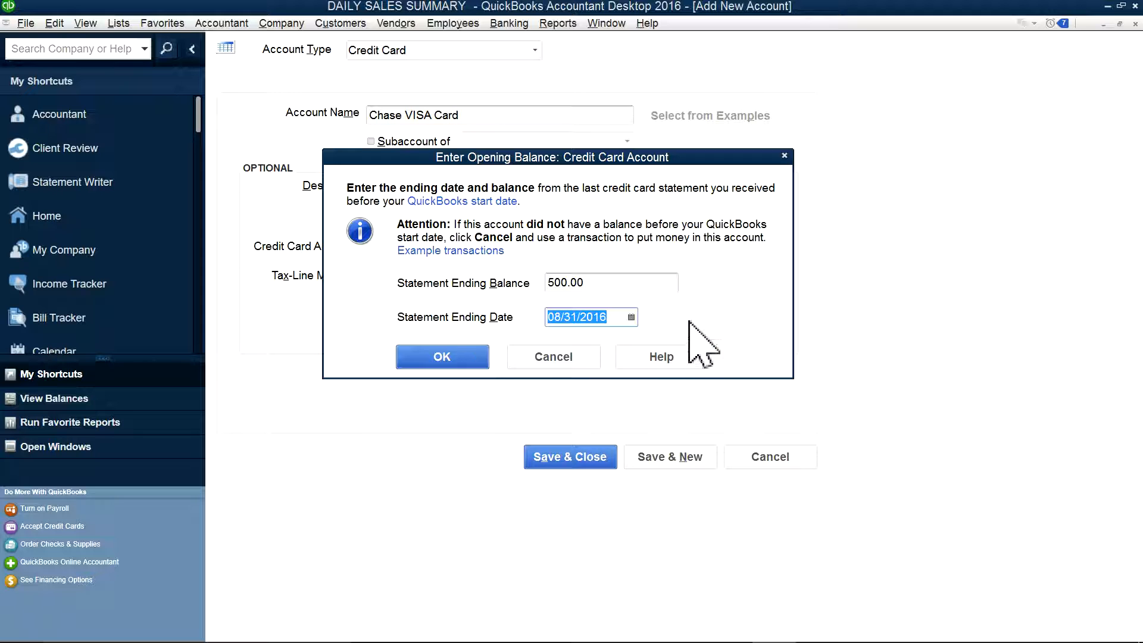
click(648, 280)
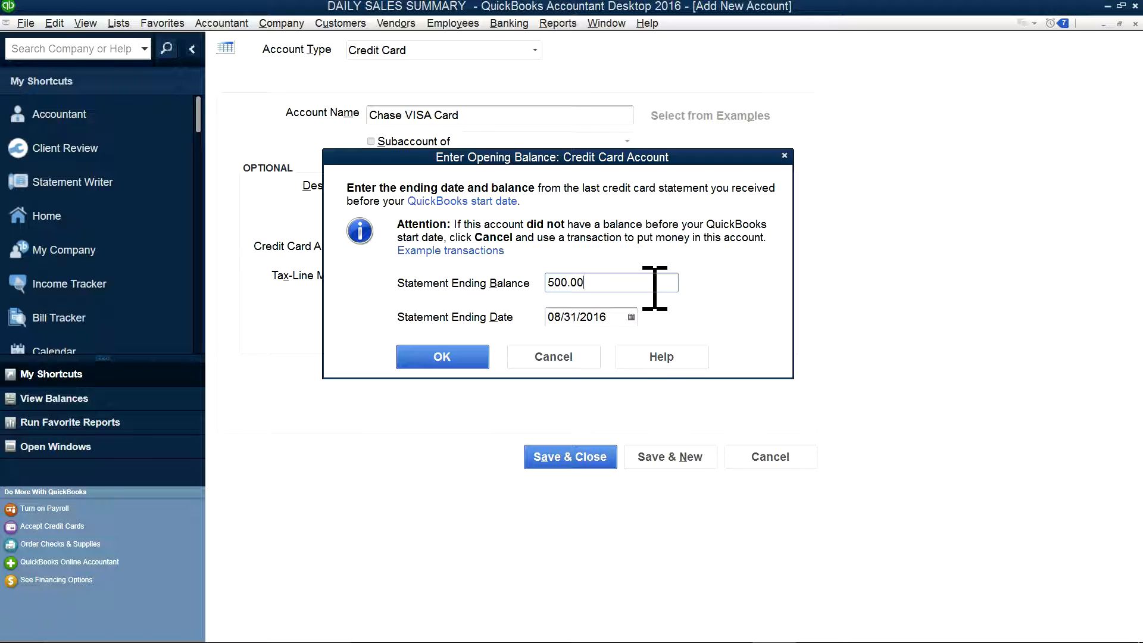
click(461, 356)
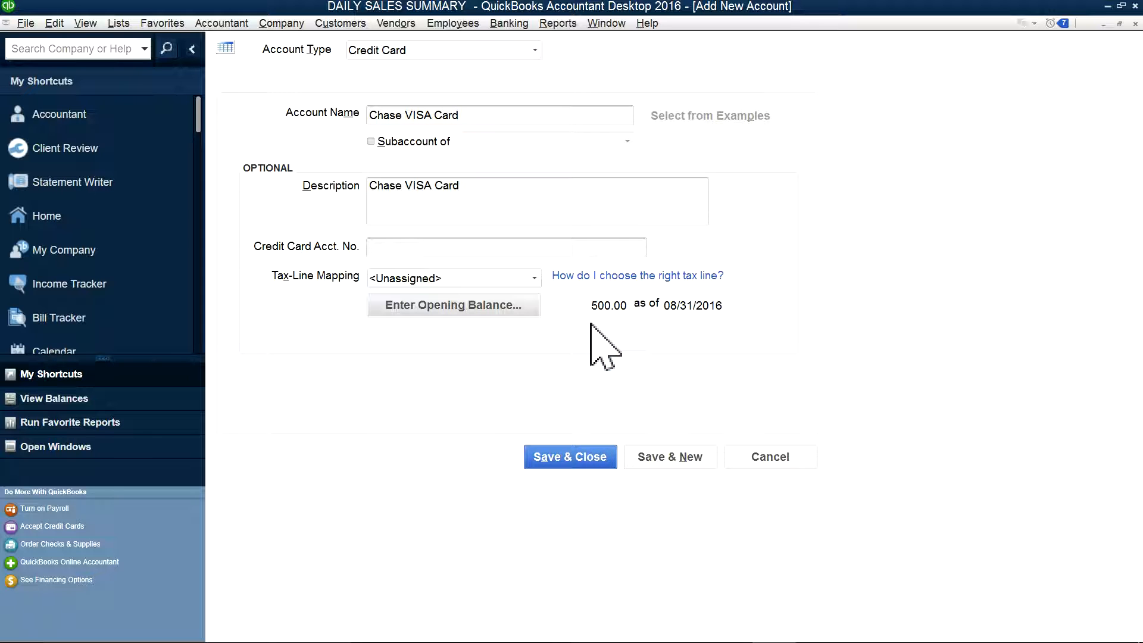
- Save the new credit card account and decline the bank feed setup
click(574, 459)
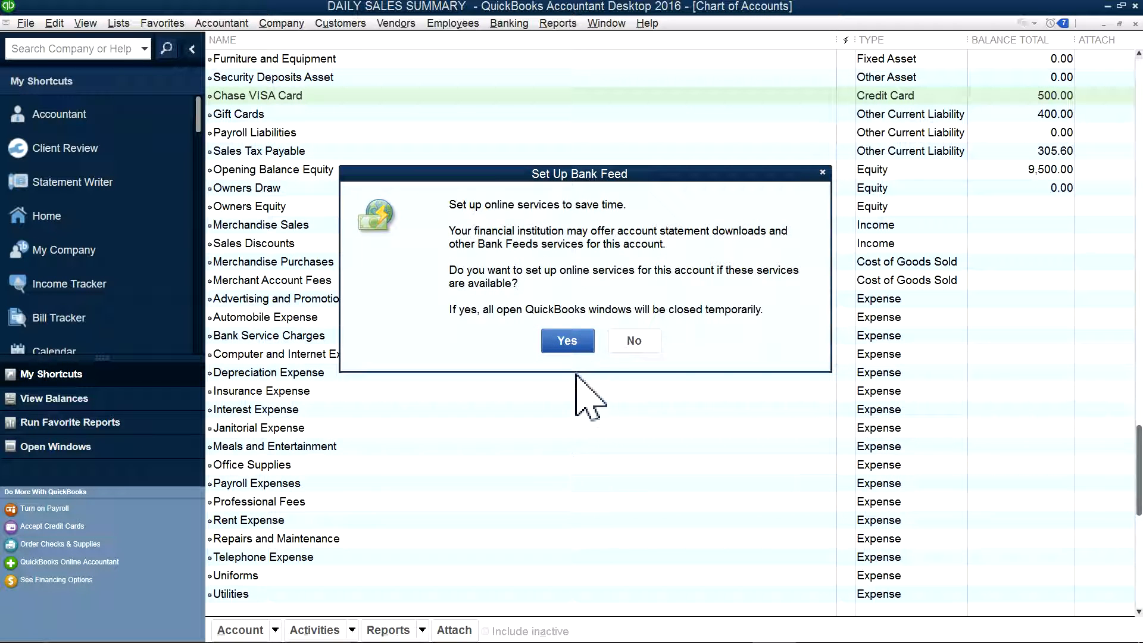
click(633, 339)
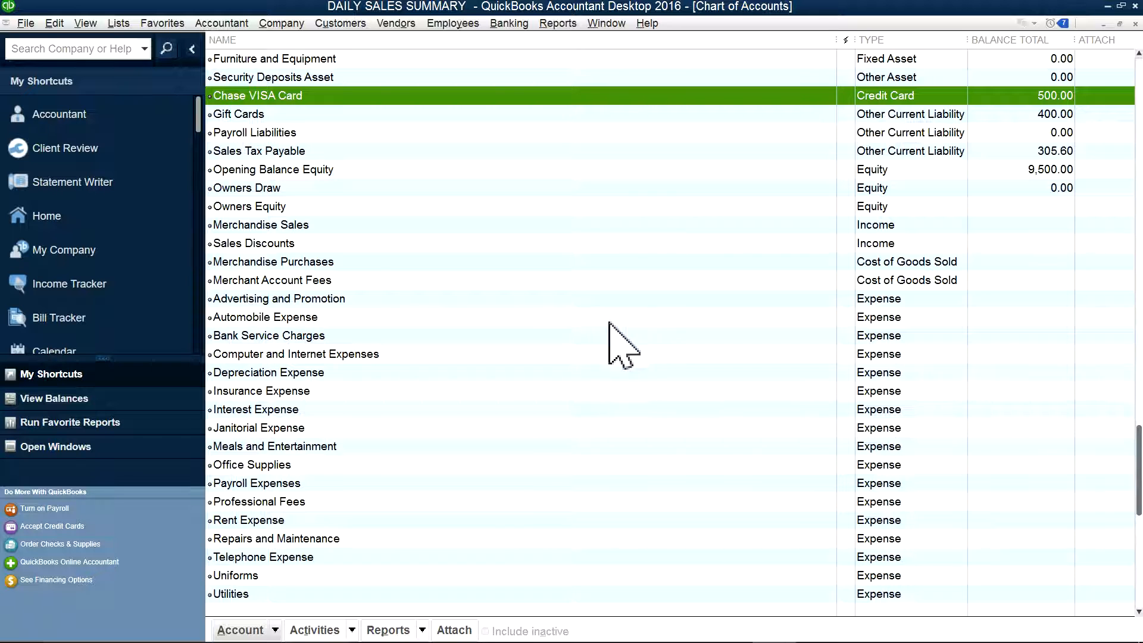
scroll(552, 312, up, 2)
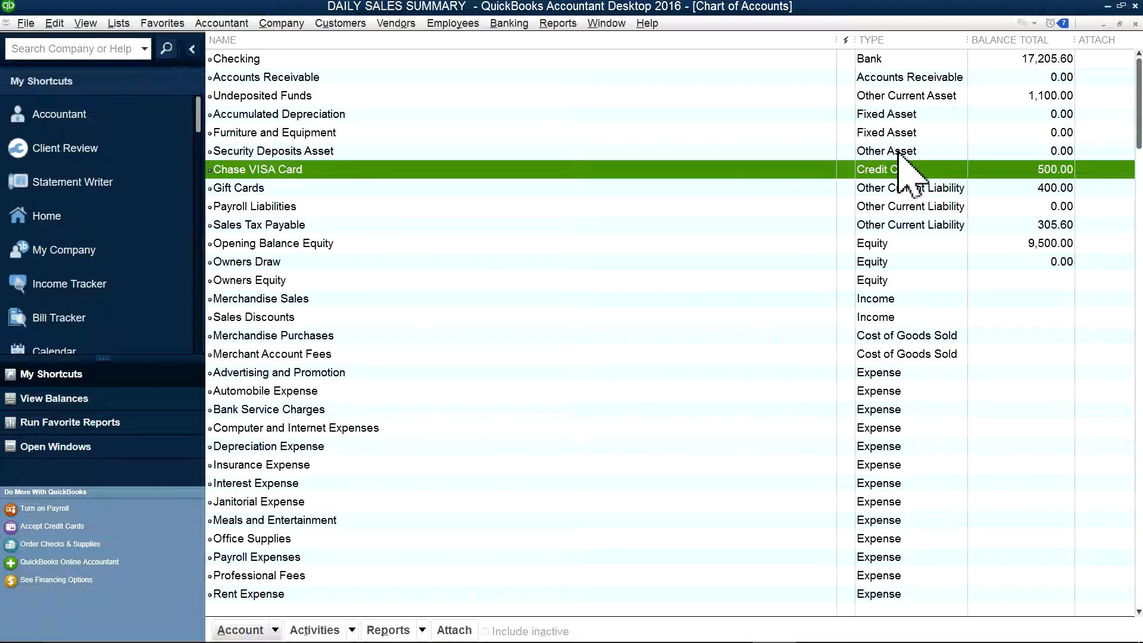
- Examine the opening balance transaction in the Chase VISA Card register, including its full expense account name, and return to the chart of accounts
double_click(381, 169)
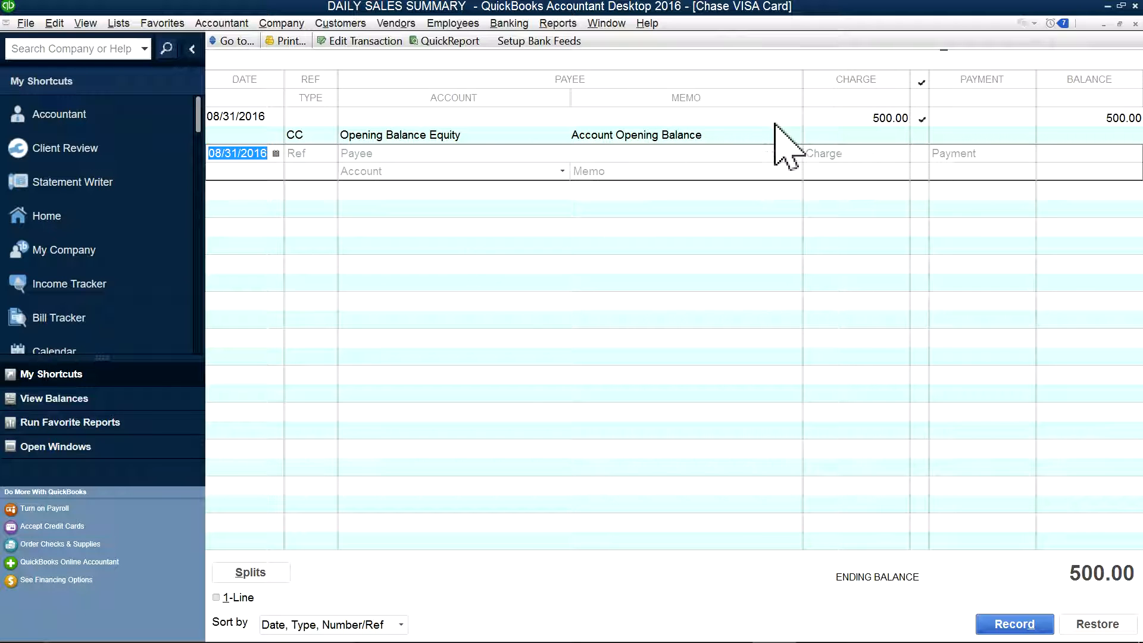
click(491, 134)
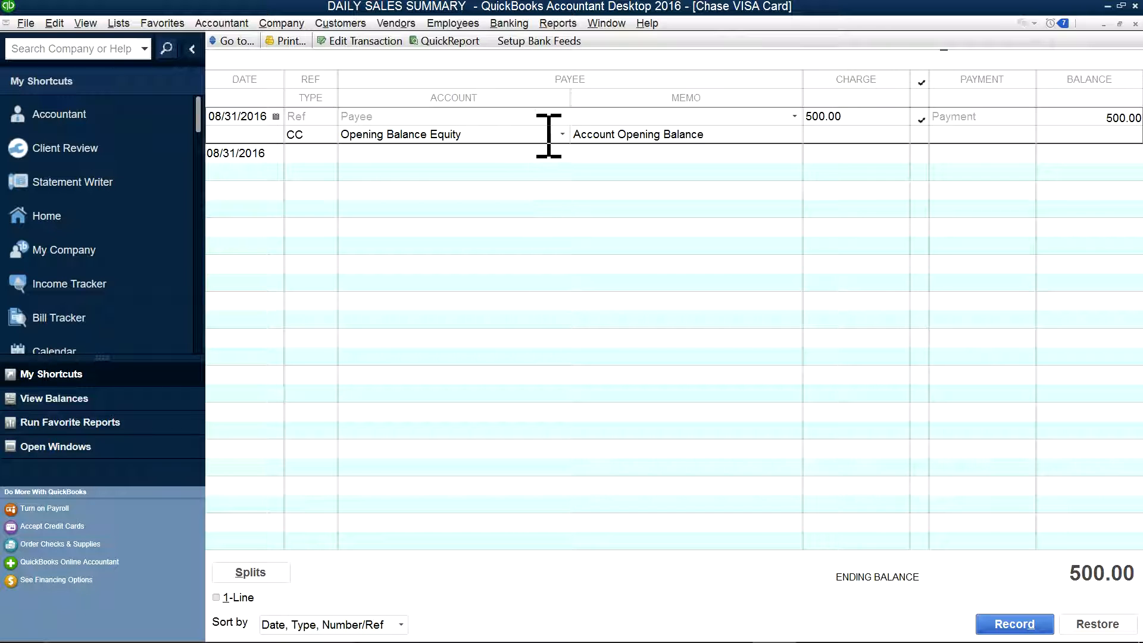
double_click(294, 135)
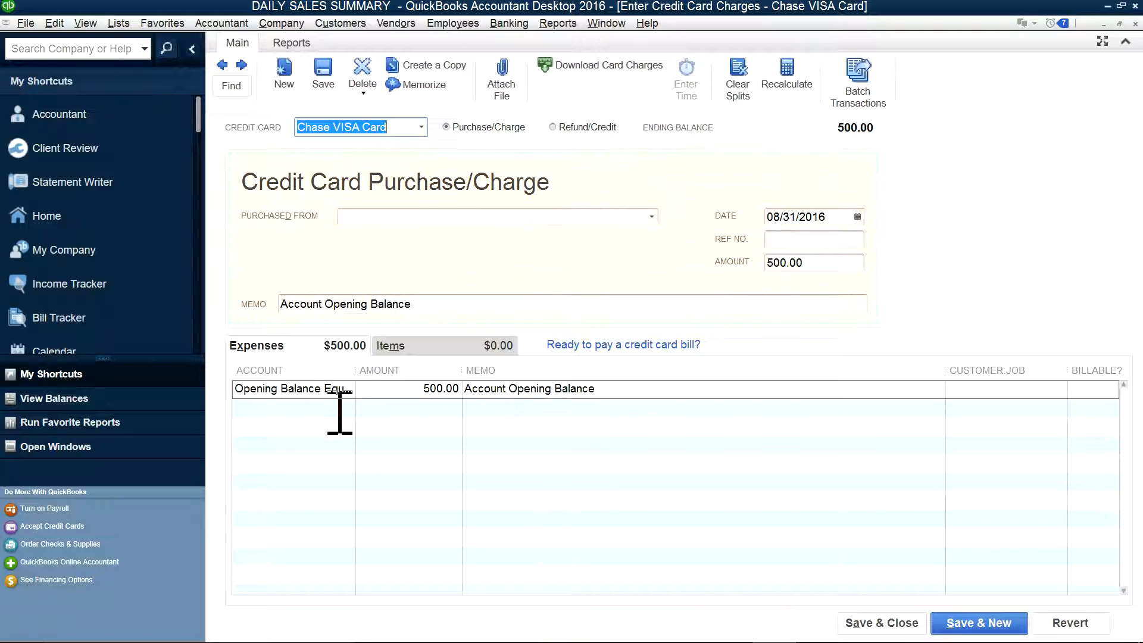
drag(355, 375, 511, 360)
click(432, 392)
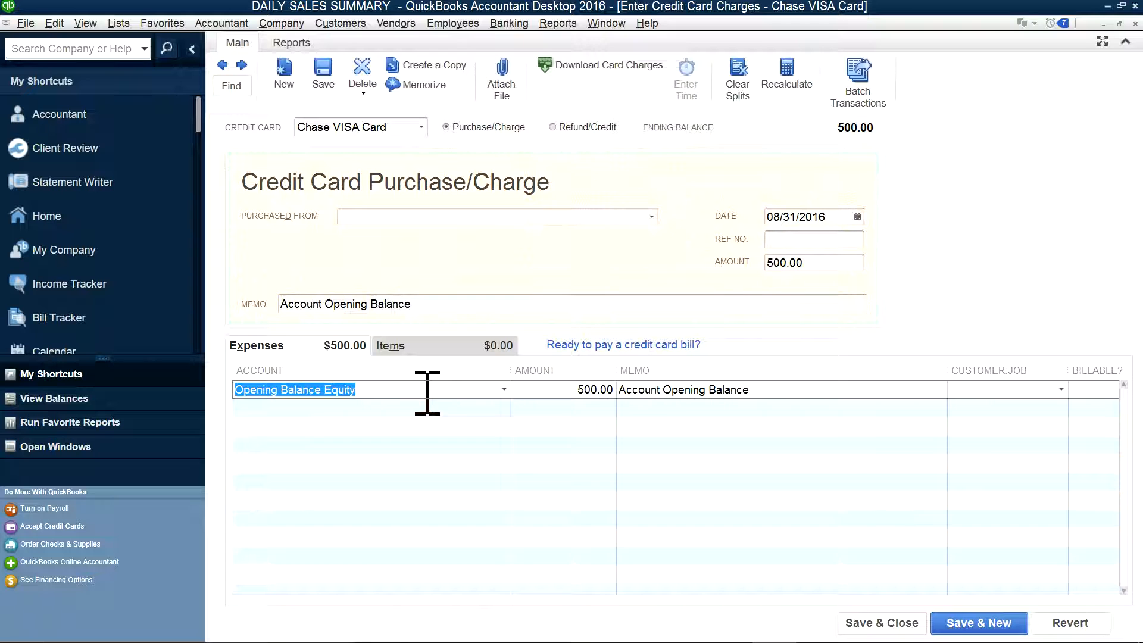
click(428, 393)
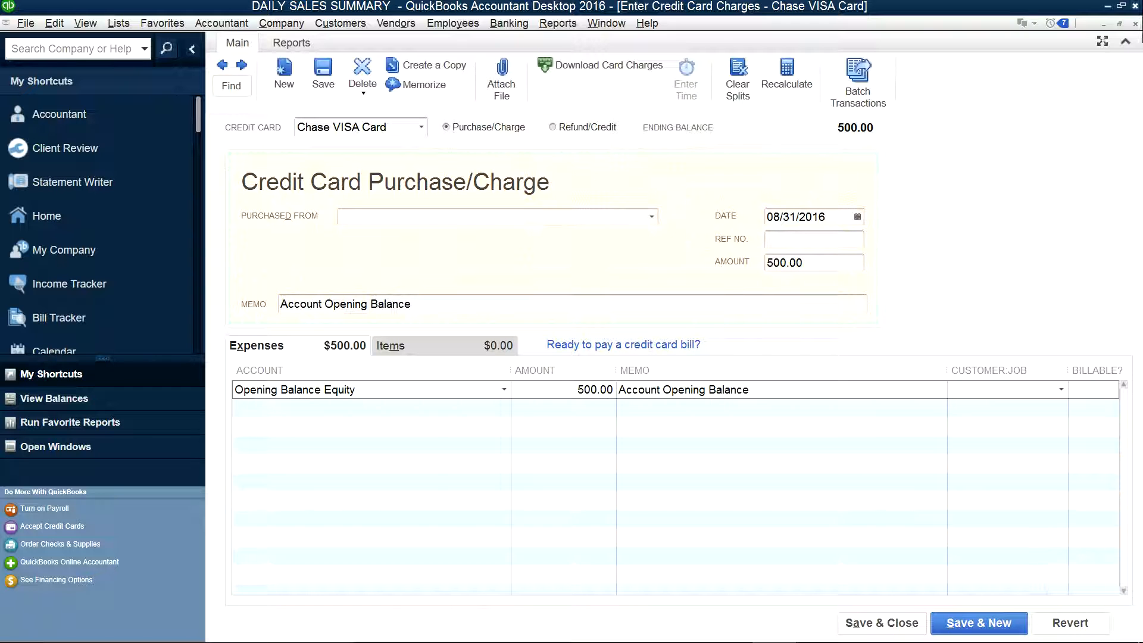
click(1135, 24)
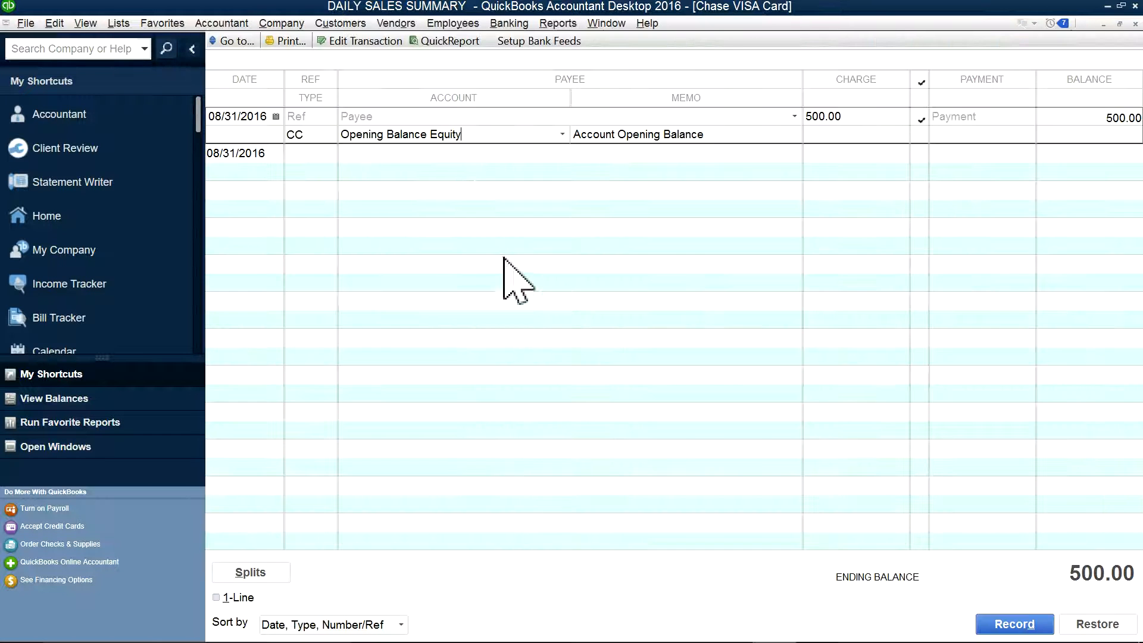
click(1135, 24)
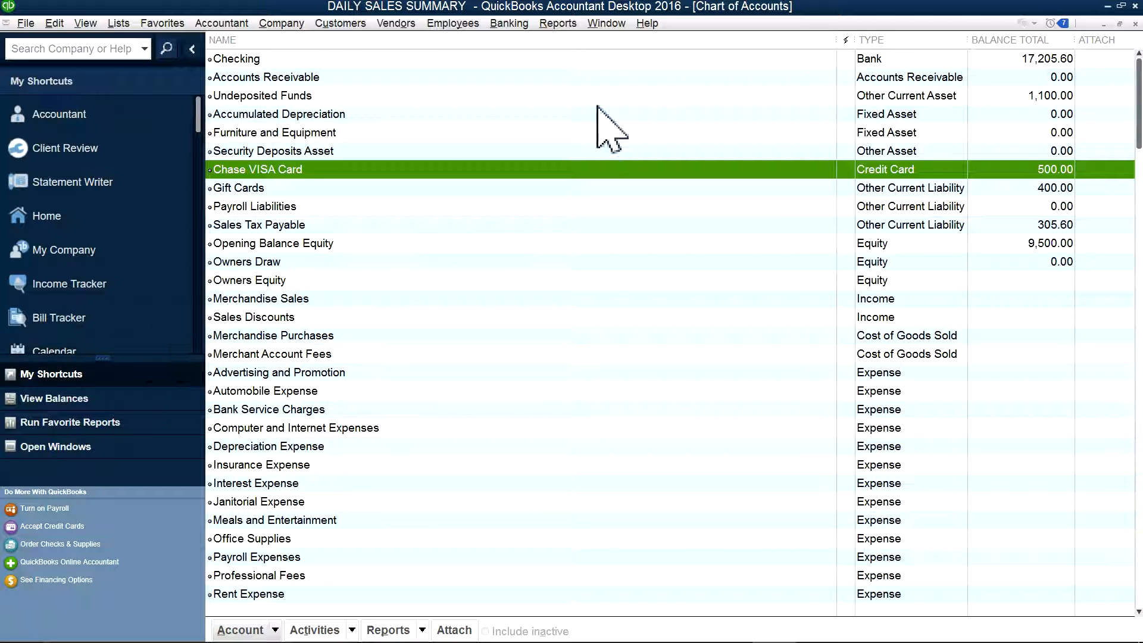
- Open the standard balance sheet report and examine how the Chase VISA Card balance appears under current liabilities
click(558, 23)
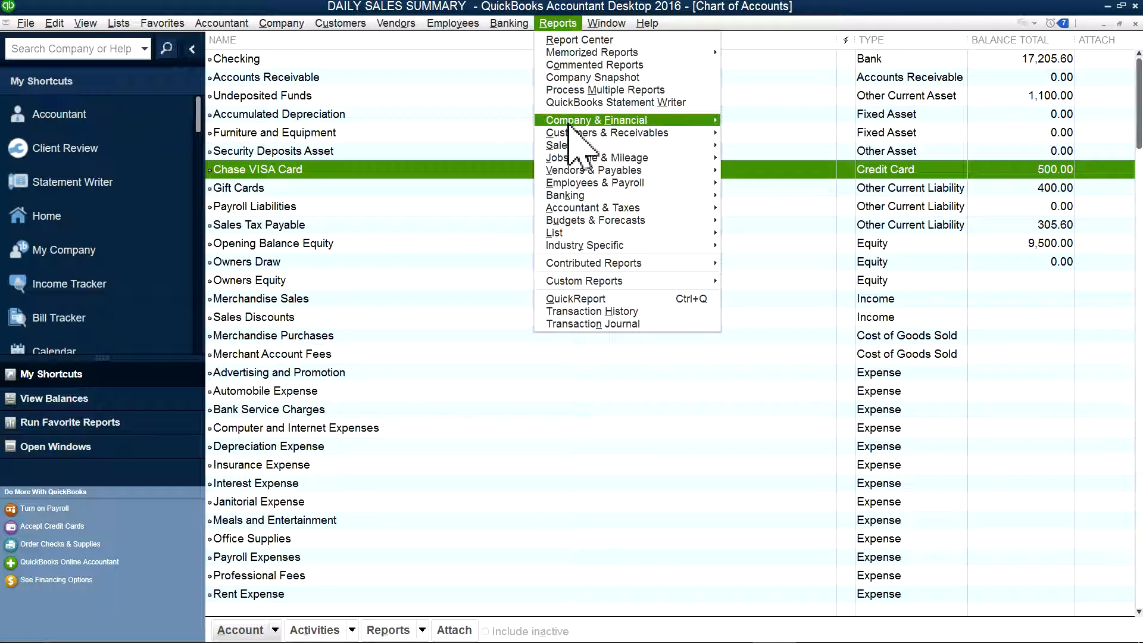
mouse_move(569, 126)
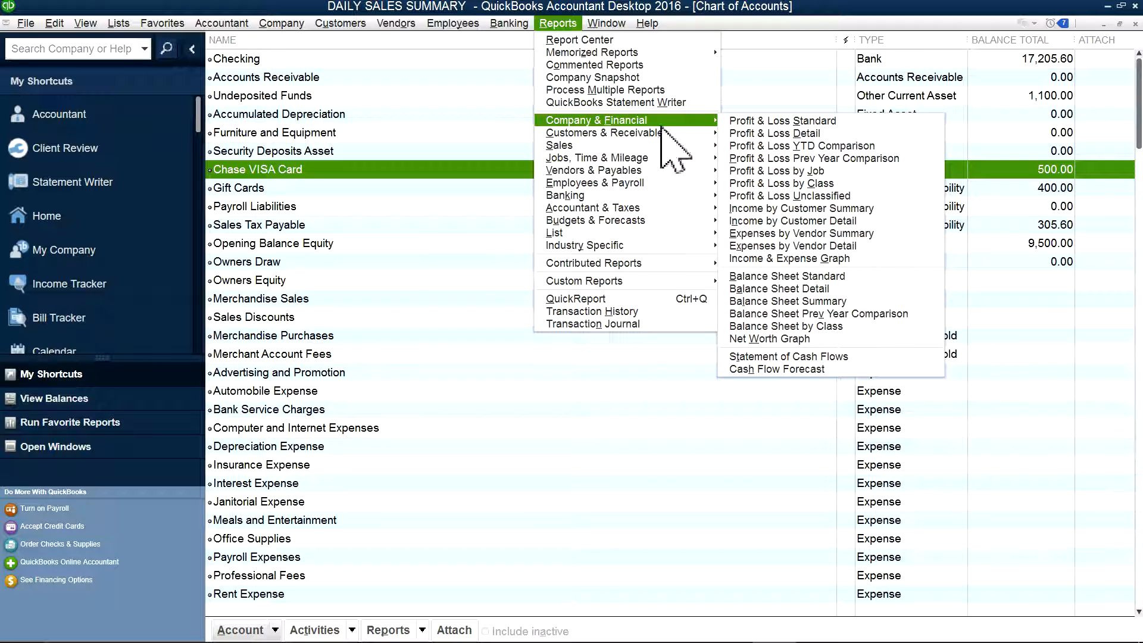
click(768, 277)
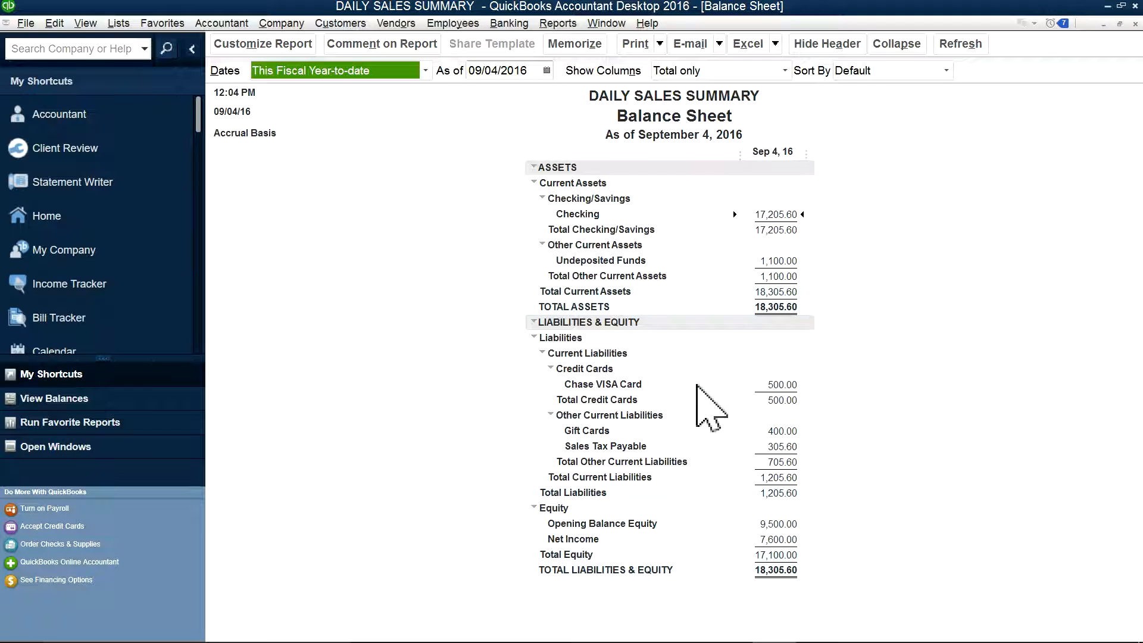
click(563, 21)
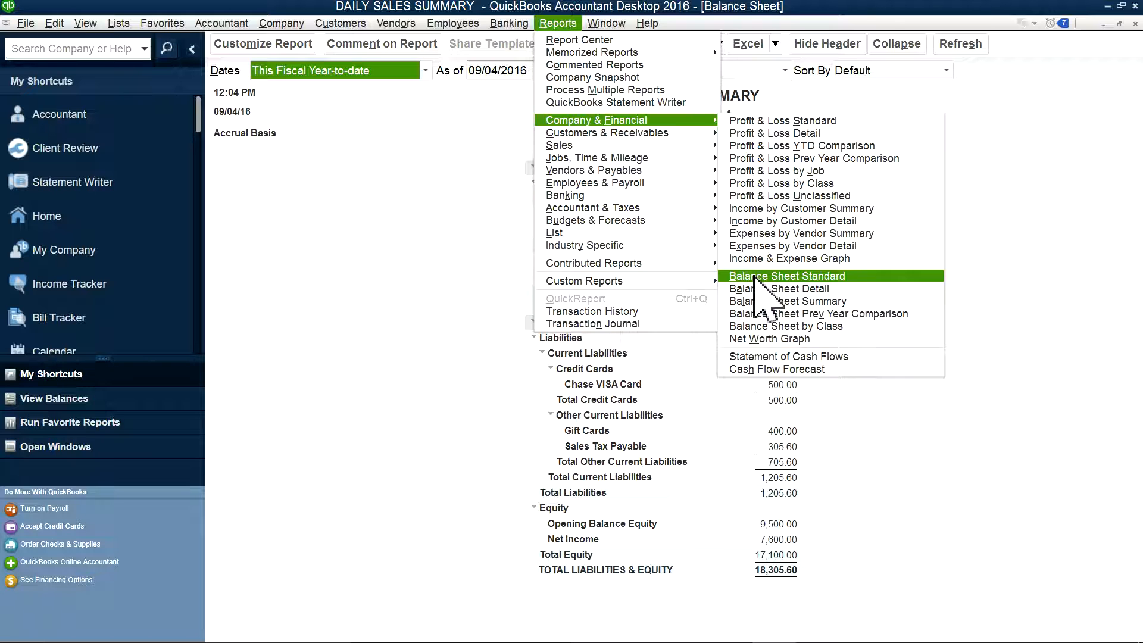
click(415, 238)
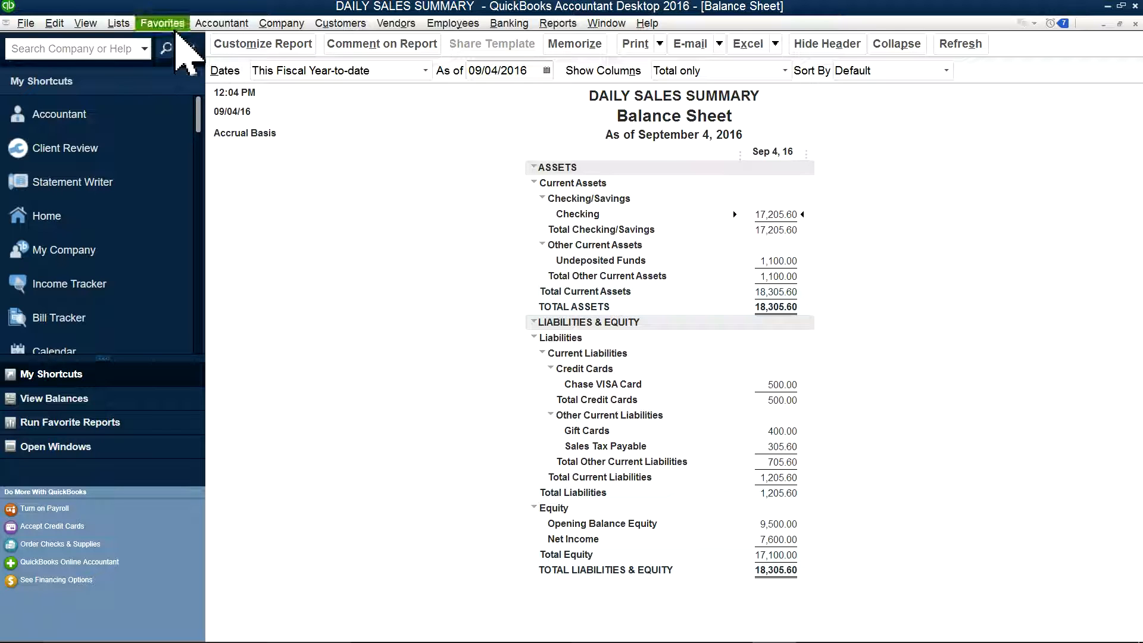
- Go to the company home page
click(283, 24)
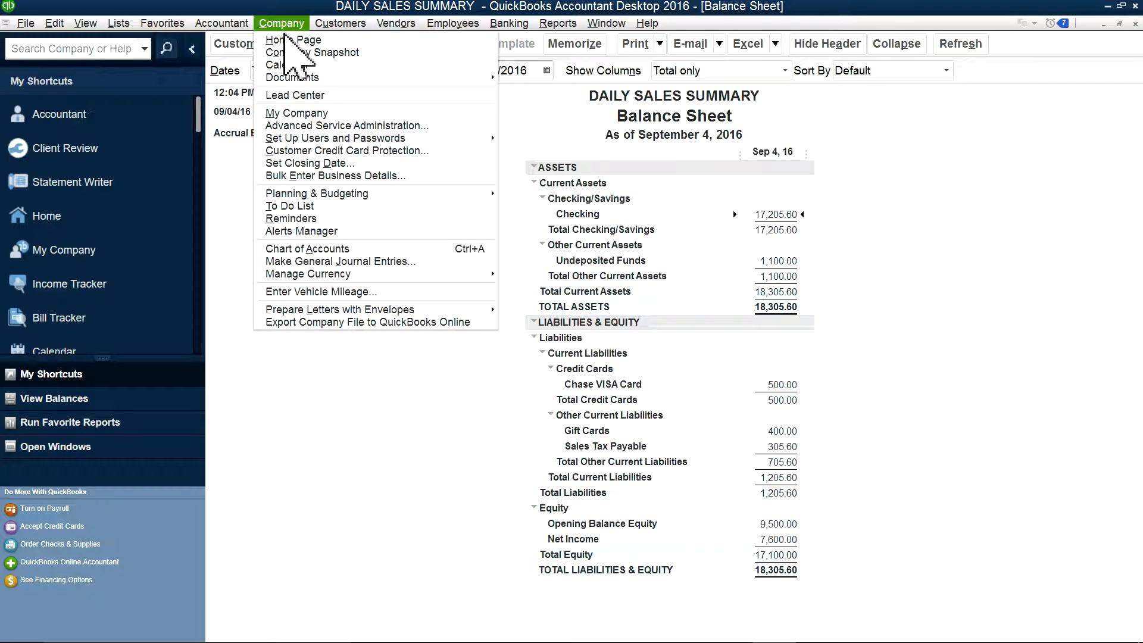
click(293, 40)
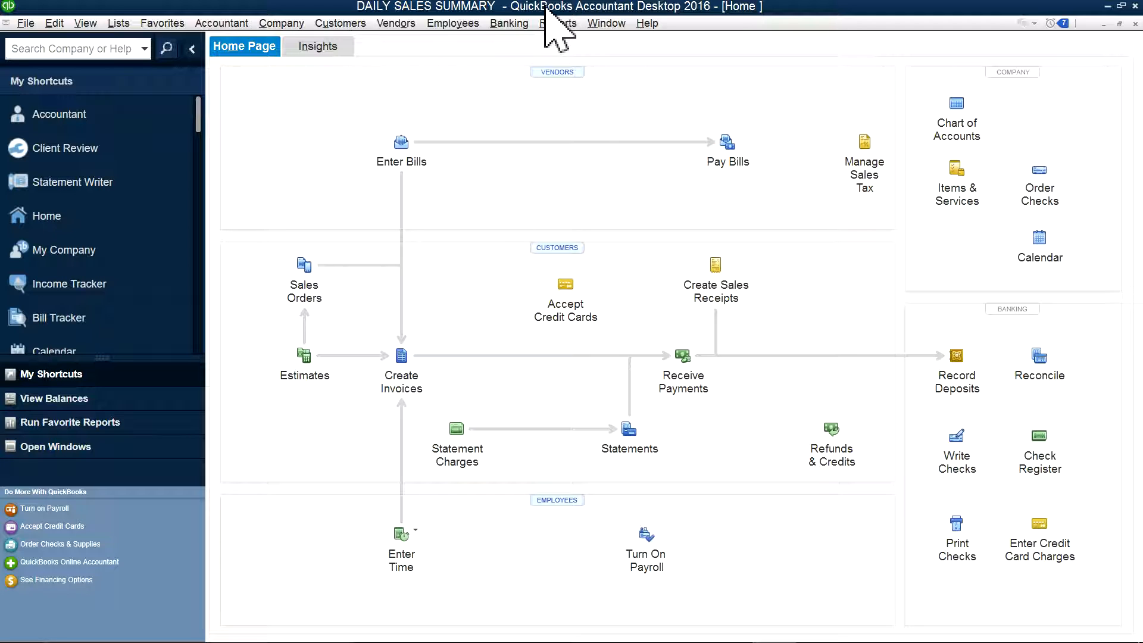
click(507, 24)
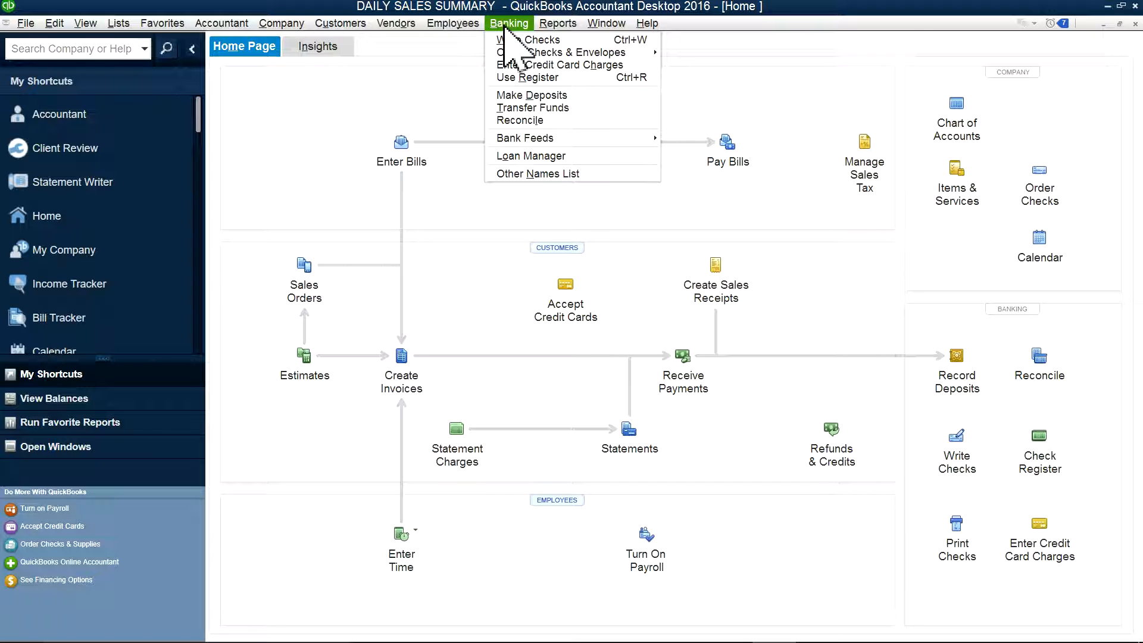
click(521, 65)
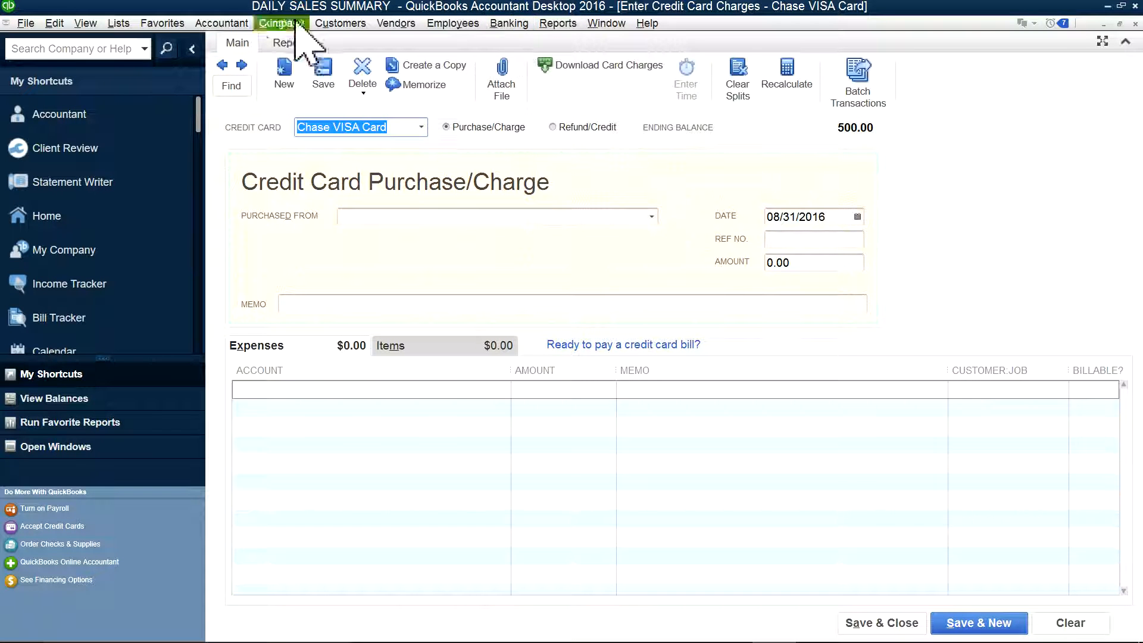
click(1135, 24)
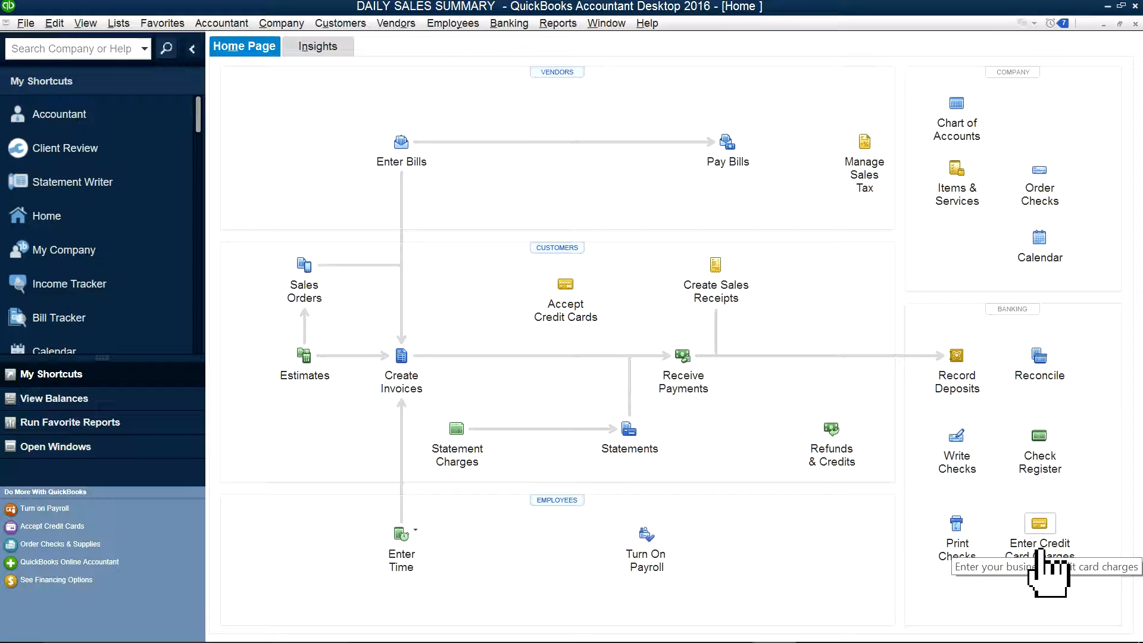
- Start a credit card charge on Chase VISA Card and add Best Buy as a new vendor in the purchased-from field
click(1042, 544)
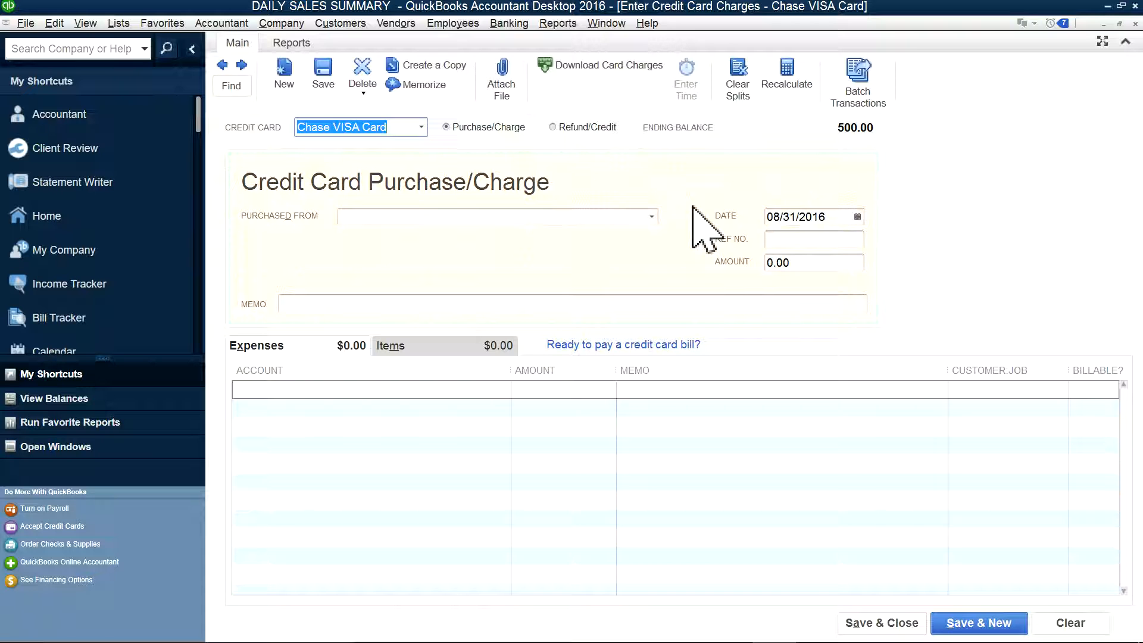
click(652, 216)
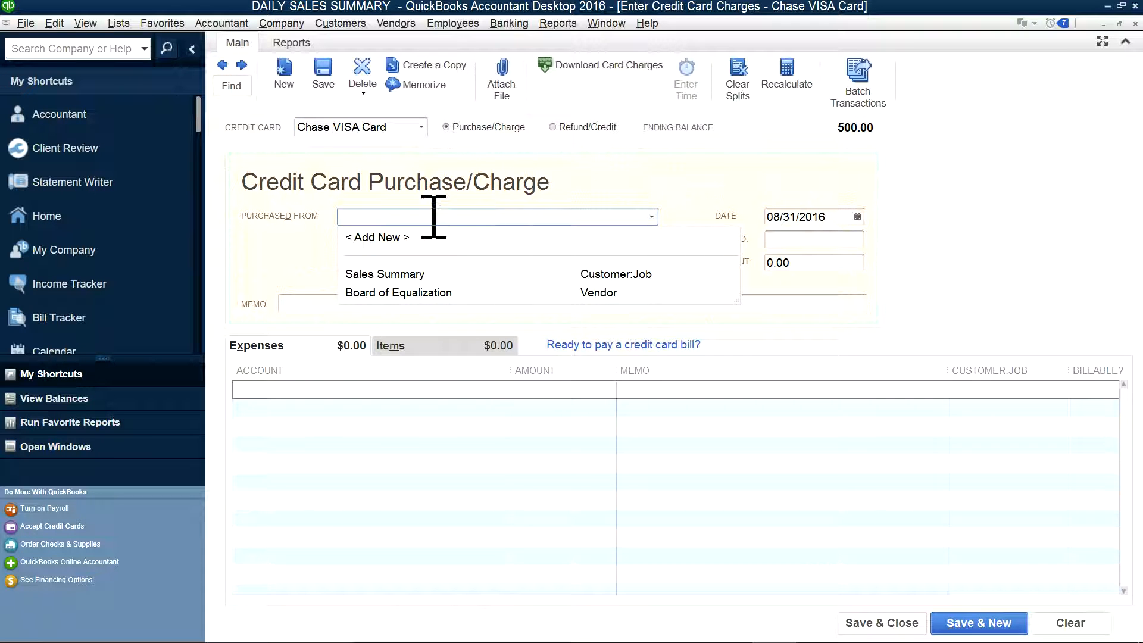
click(381, 238)
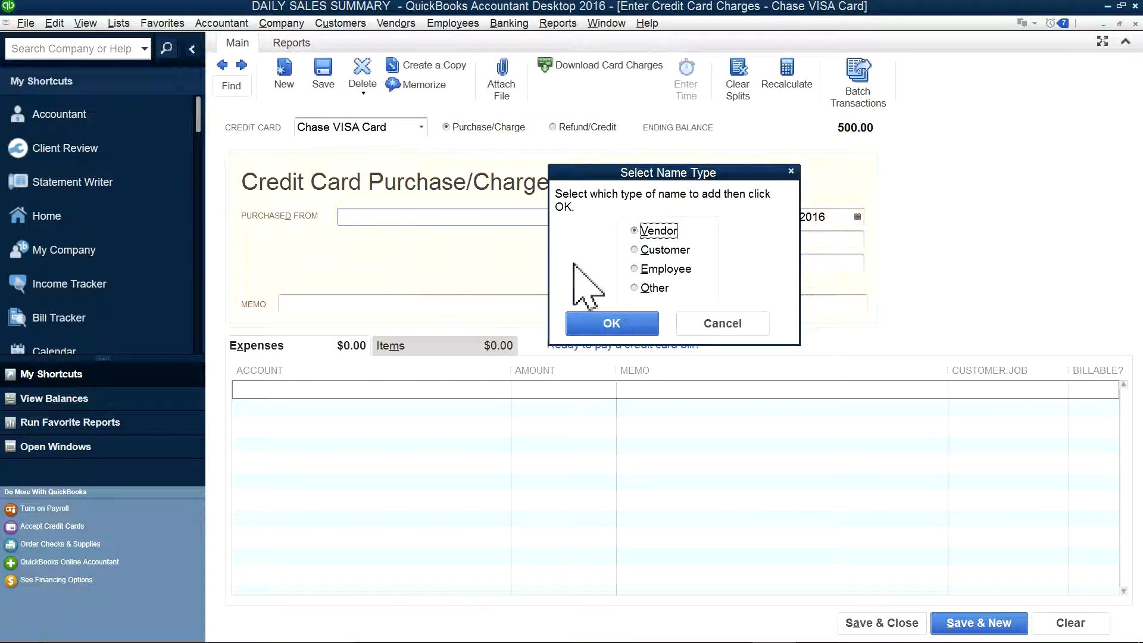
click(621, 329)
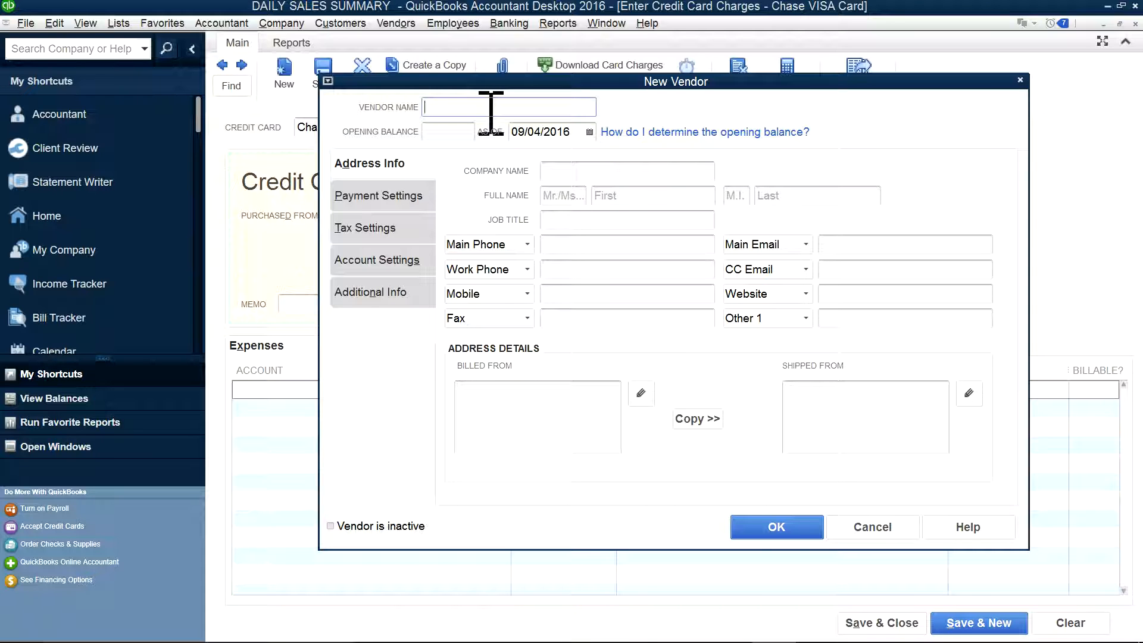
text(Best Buy)
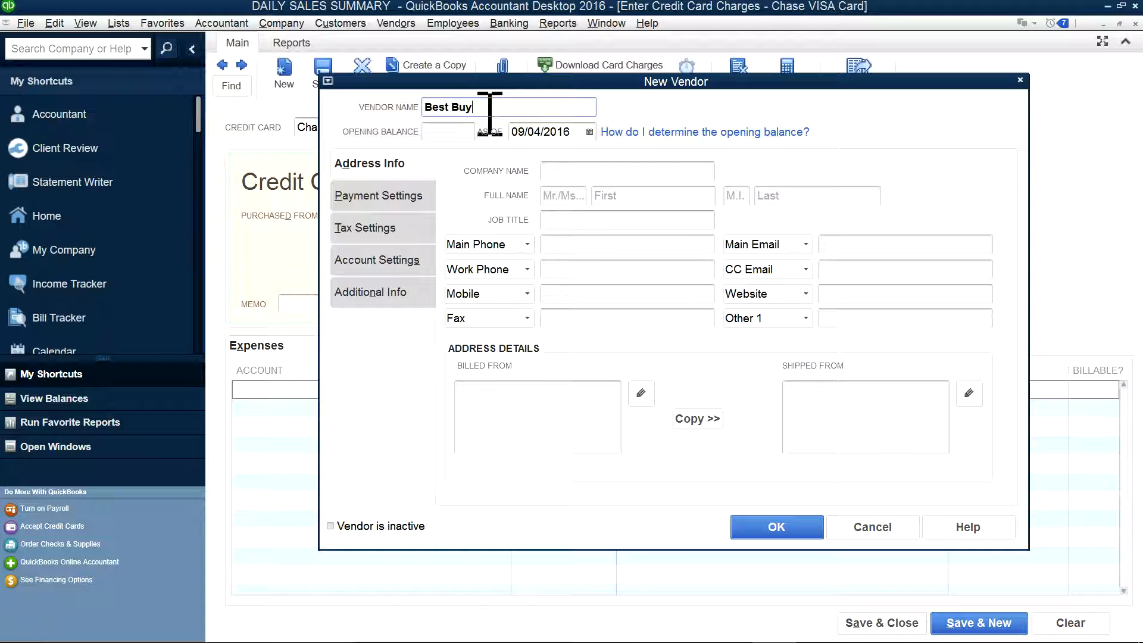
click(757, 516)
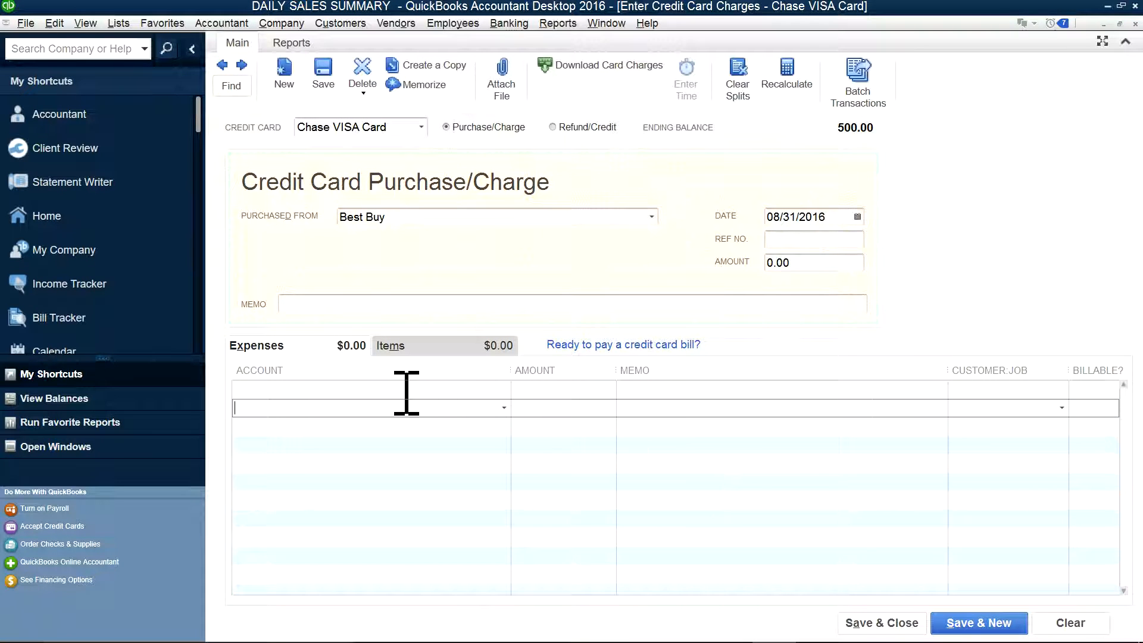
- Enter an expense line for the Best Buy charge using Computer and Internet Expenses with an amount of 200.00
click(390, 390)
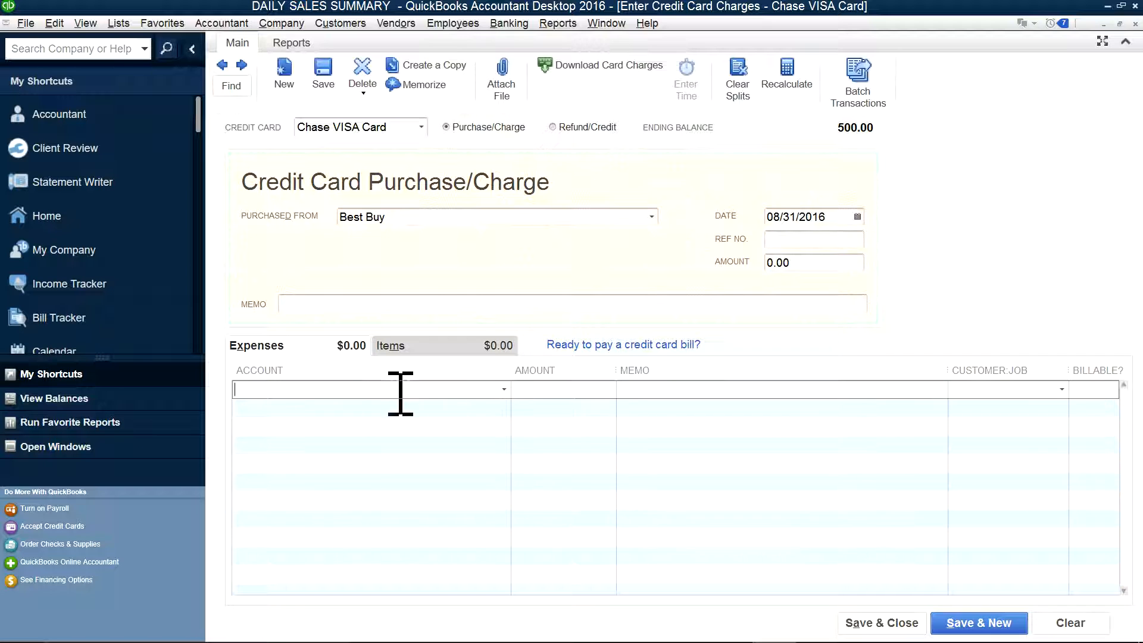
click(503, 390)
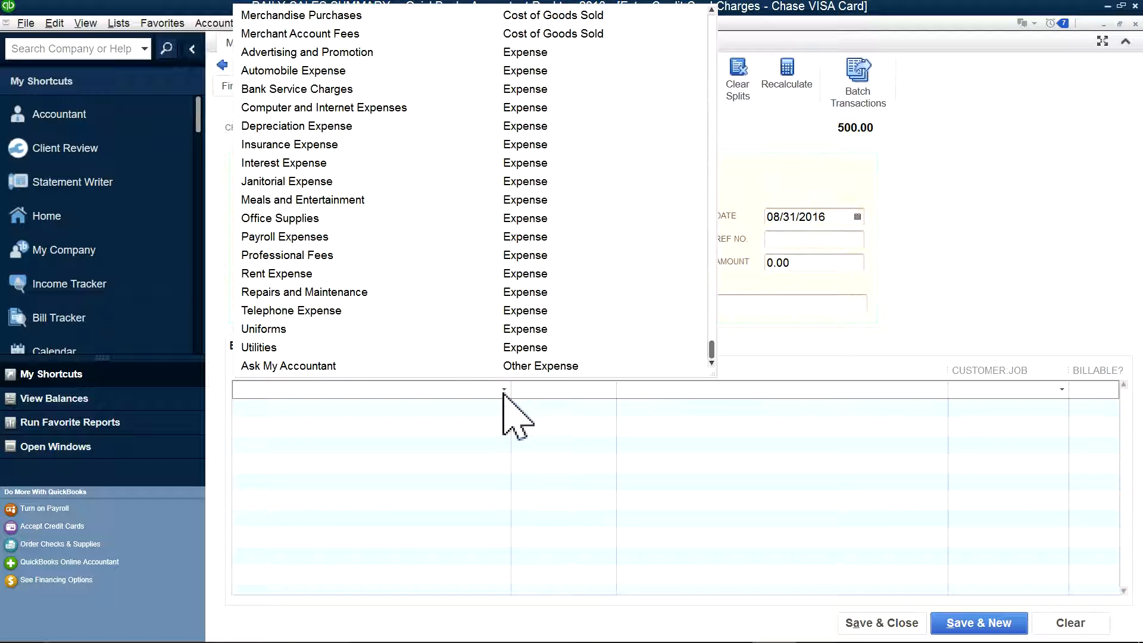
click(393, 108)
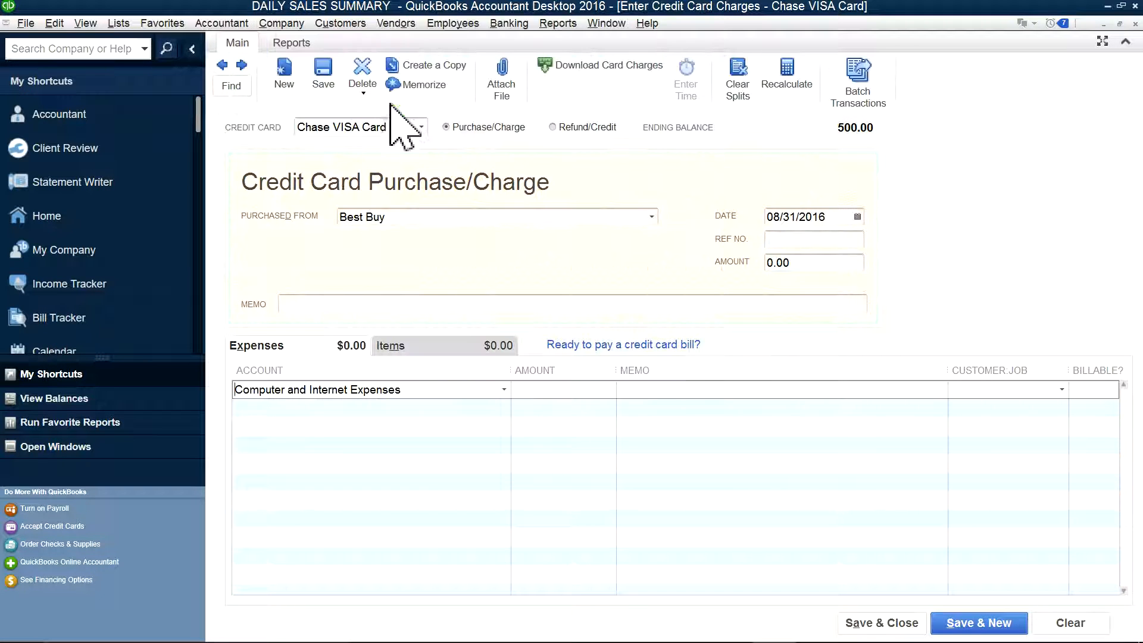
click(578, 393)
text(200.0)
click(708, 427)
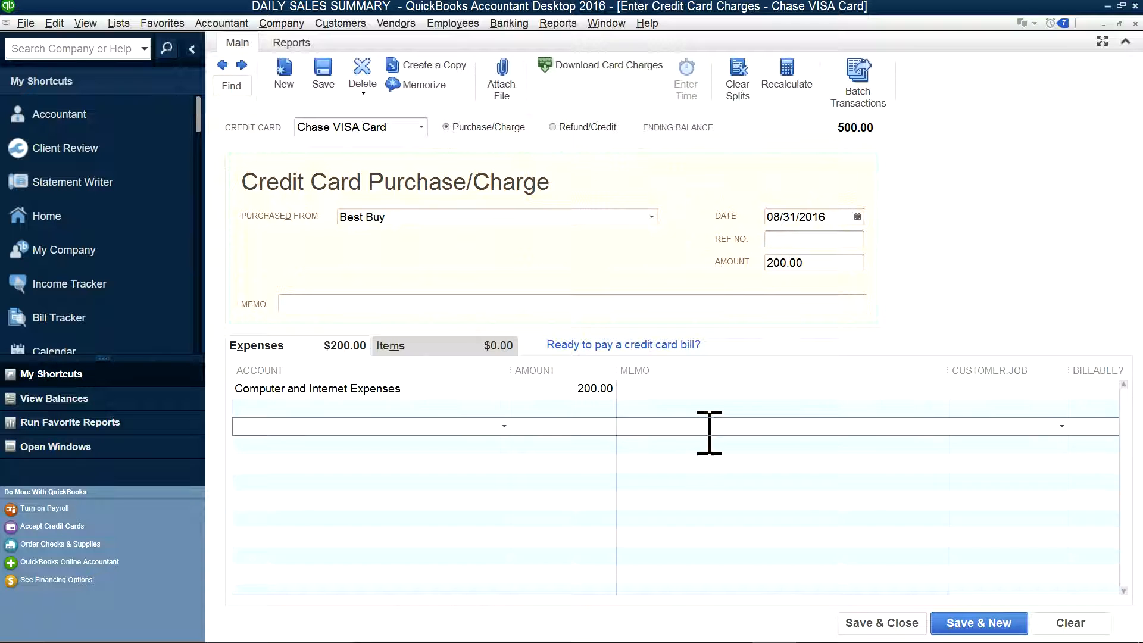
- Assign the expense line to a new customer named ABC and make the line non-billable
click(718, 390)
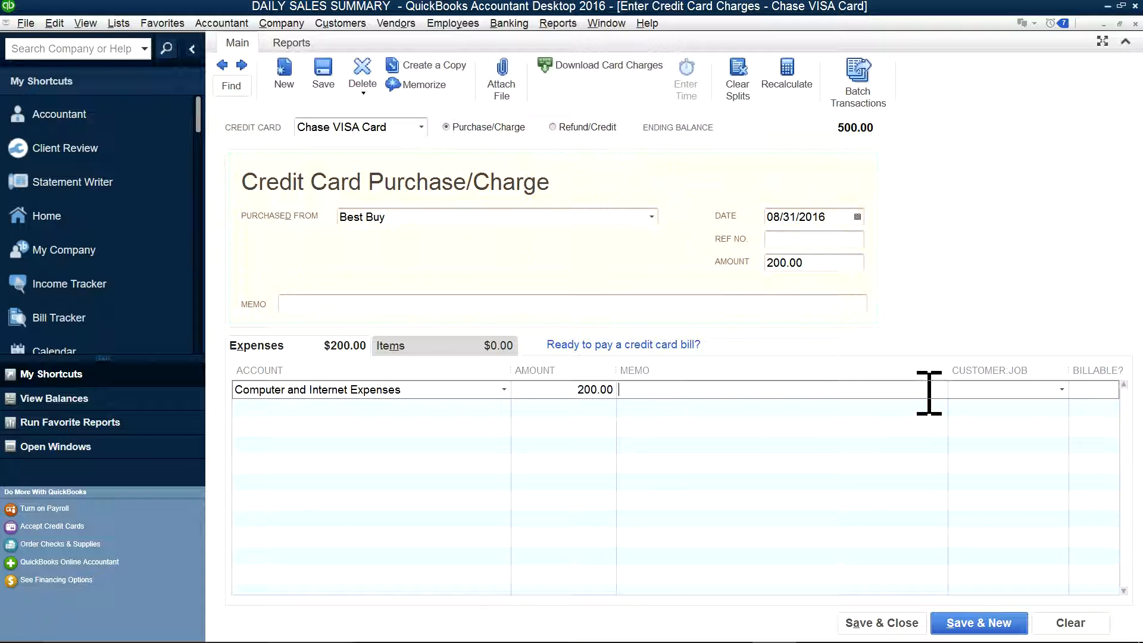
click(1060, 390)
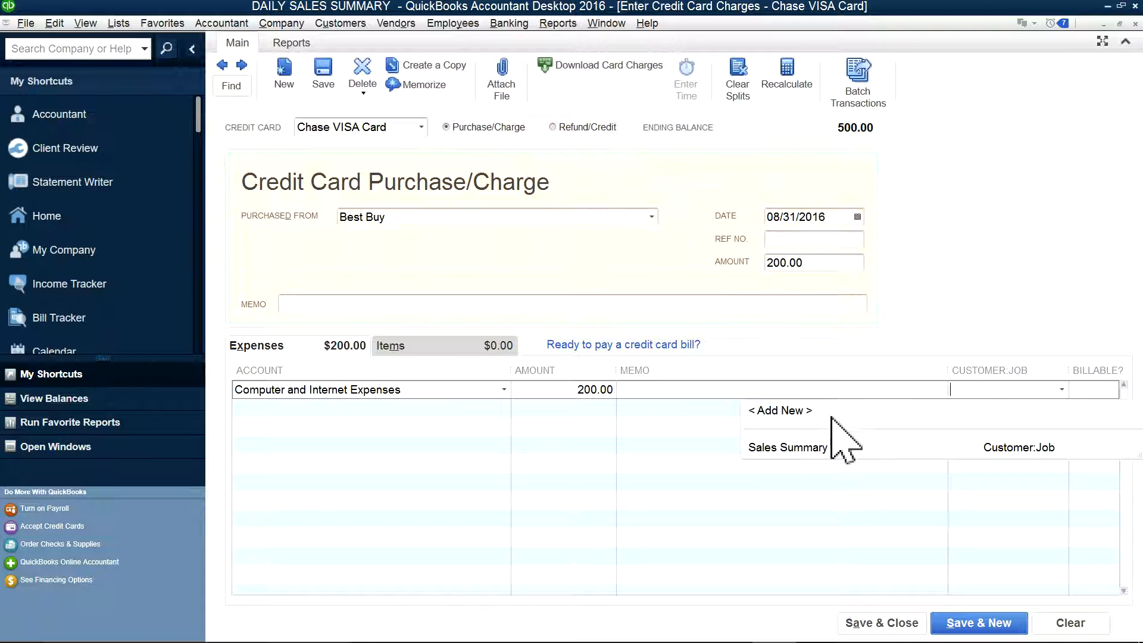
click(792, 412)
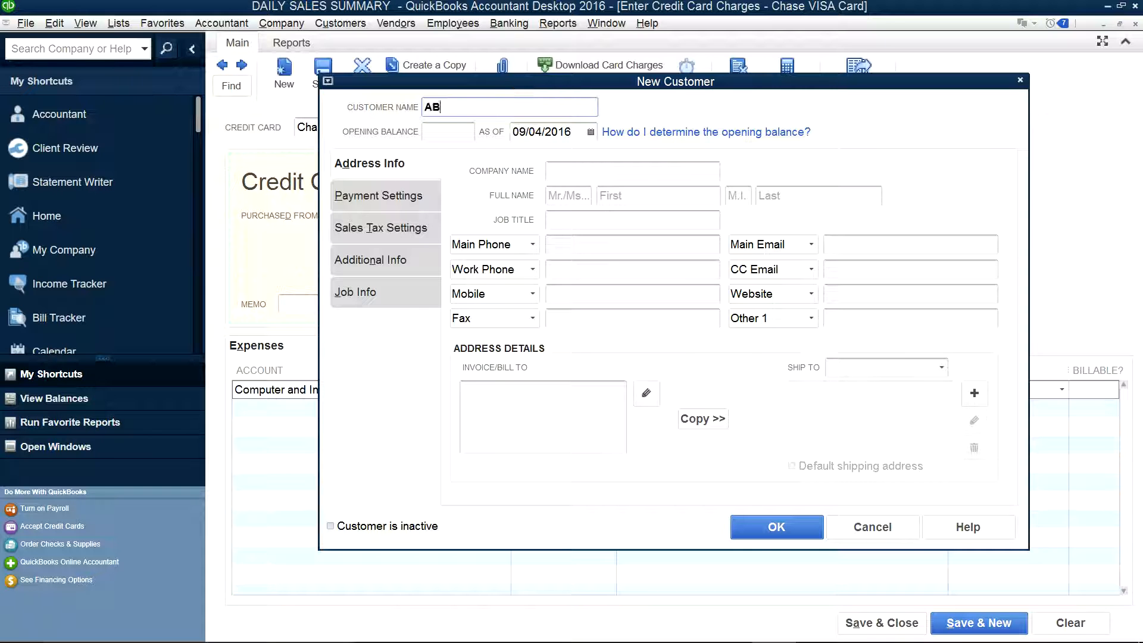
click(772, 532)
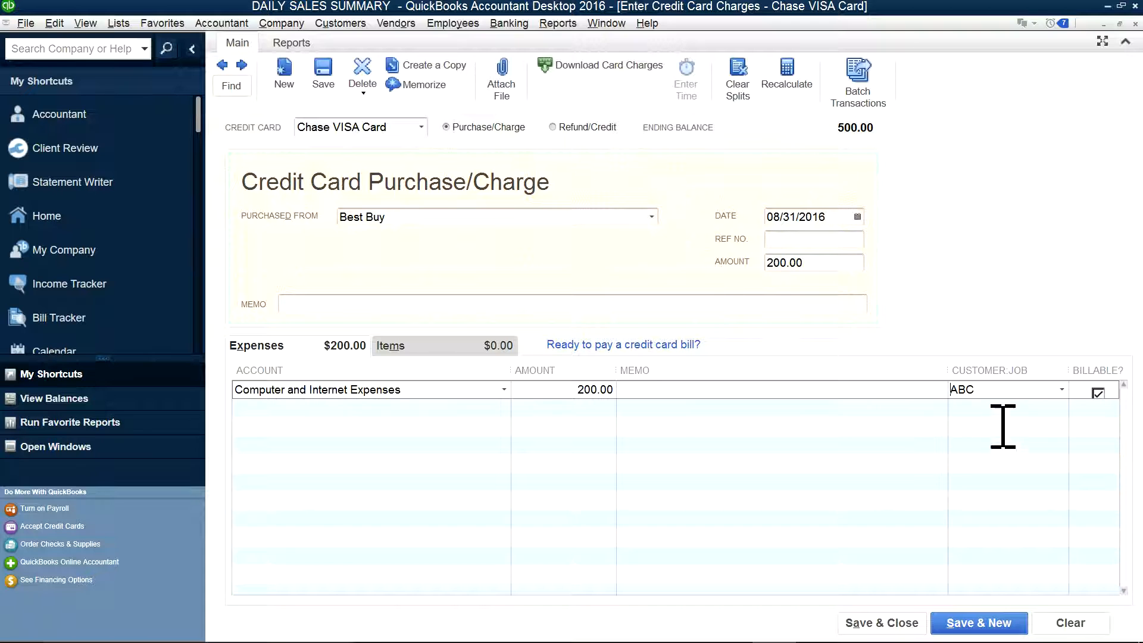
click(1098, 393)
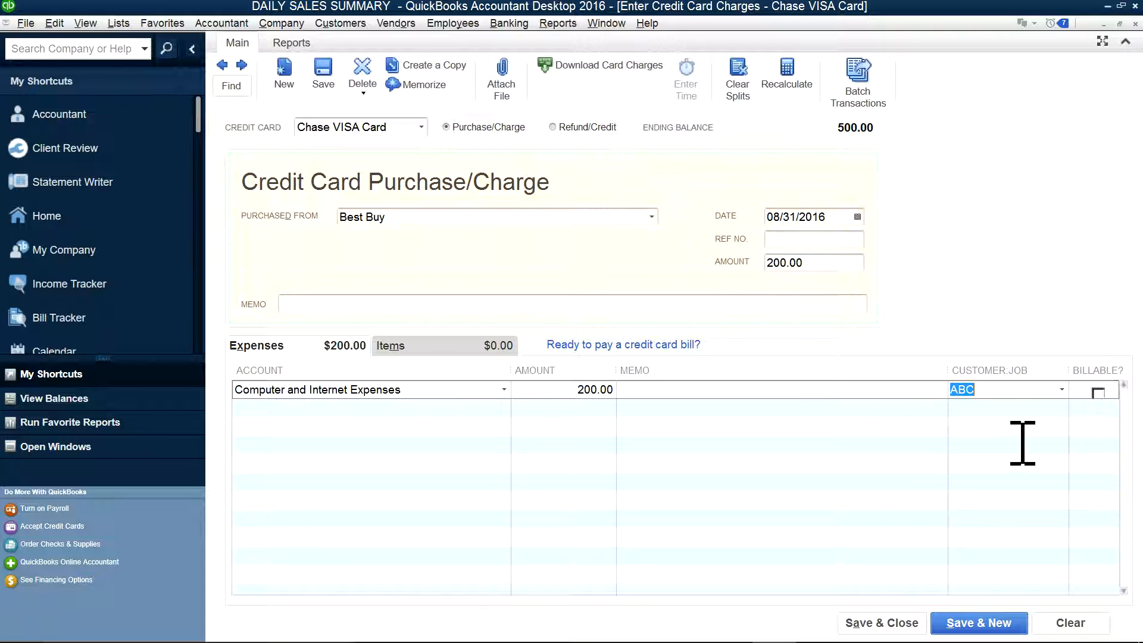
click(1000, 390)
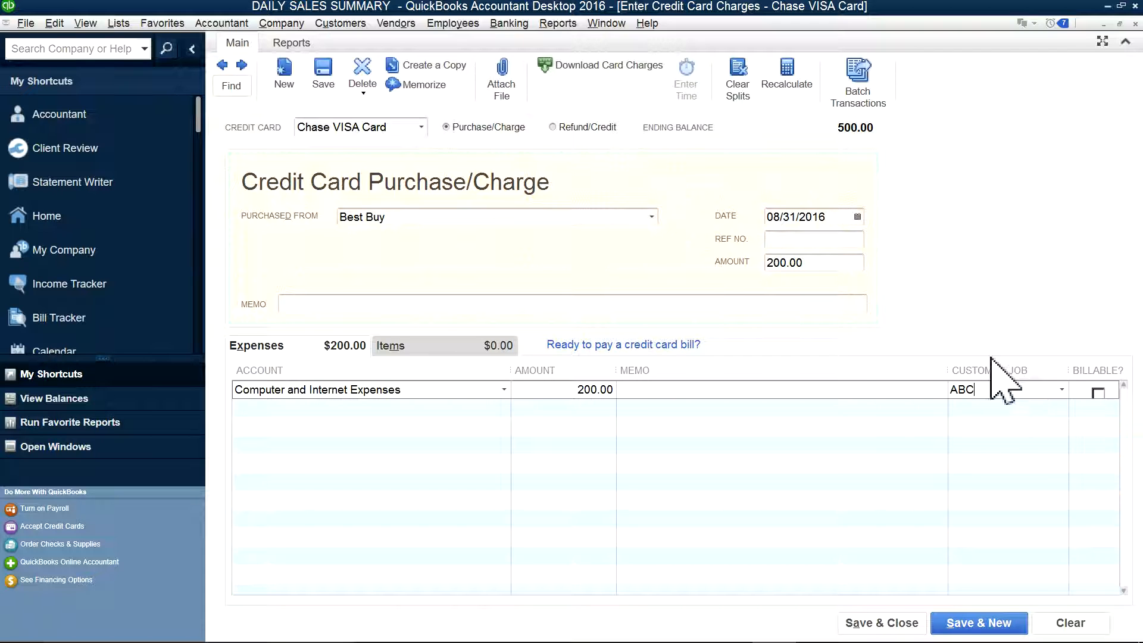
click(557, 23)
mouse_move(567, 122)
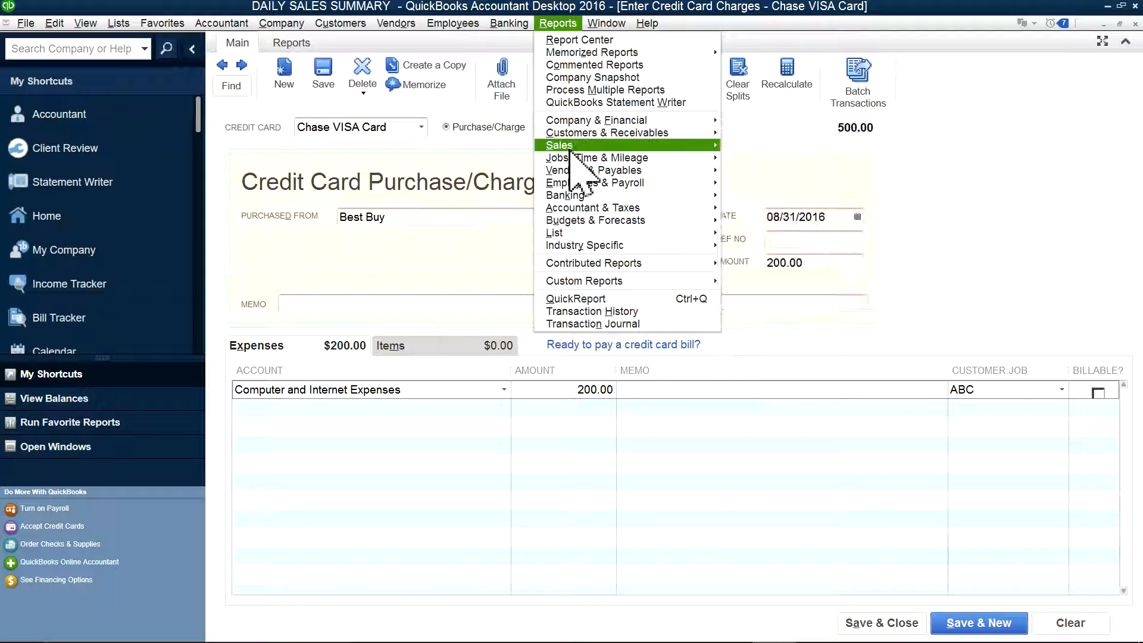
mouse_move(573, 162)
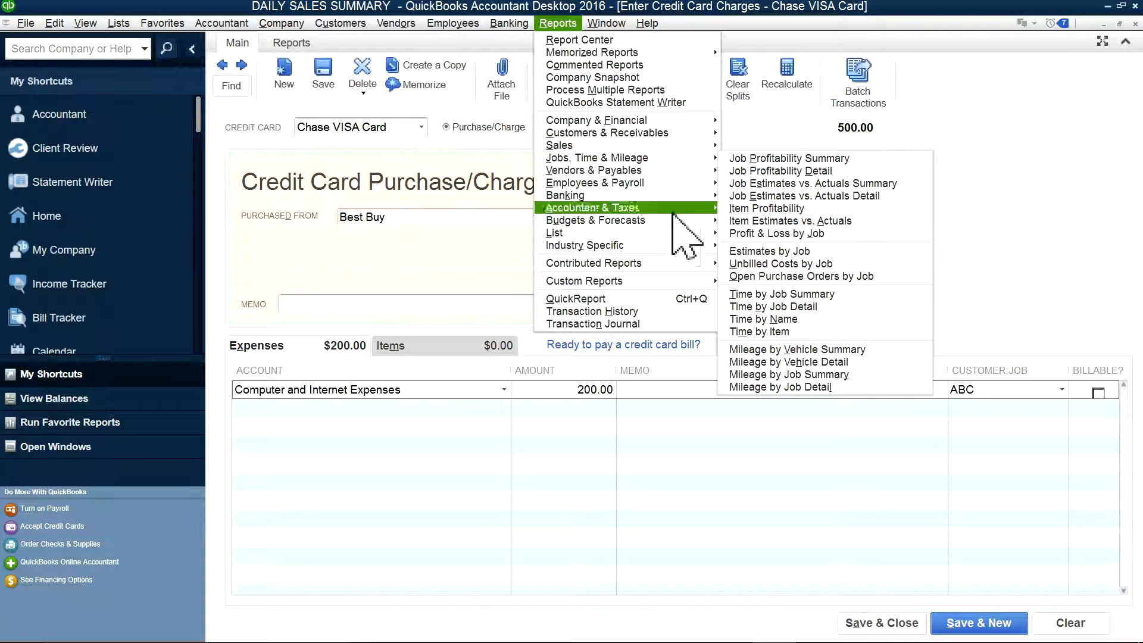
mouse_move(678, 159)
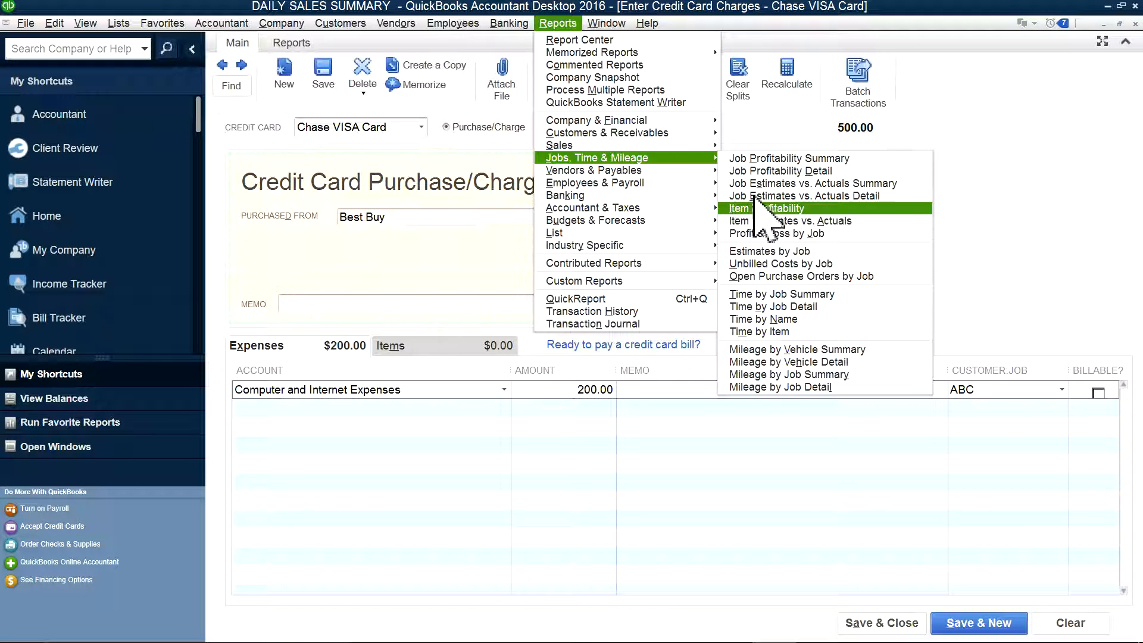
click(1019, 218)
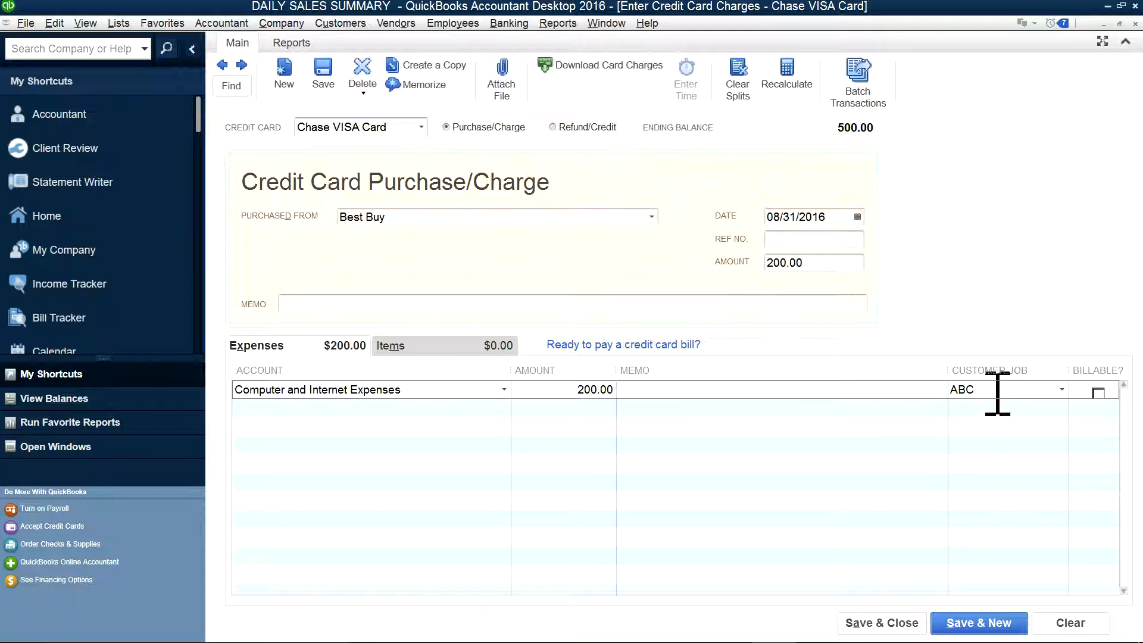
- Remove customer ABC from the expense line and show the charge's item entry grid
drag(975, 389, 923, 384)
click(444, 347)
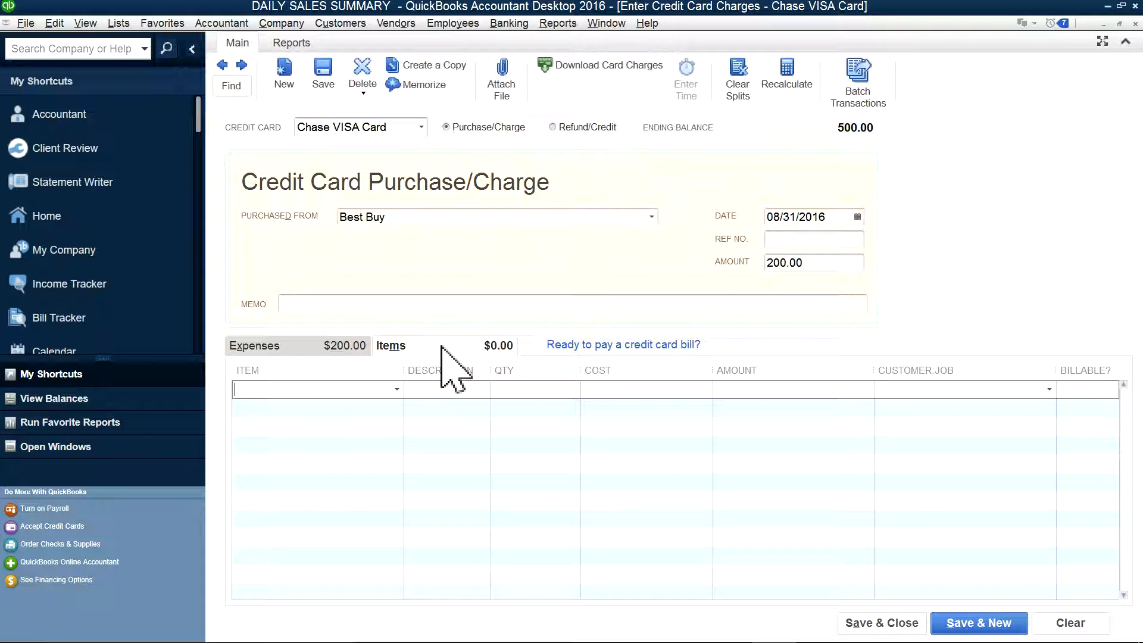
click(284, 348)
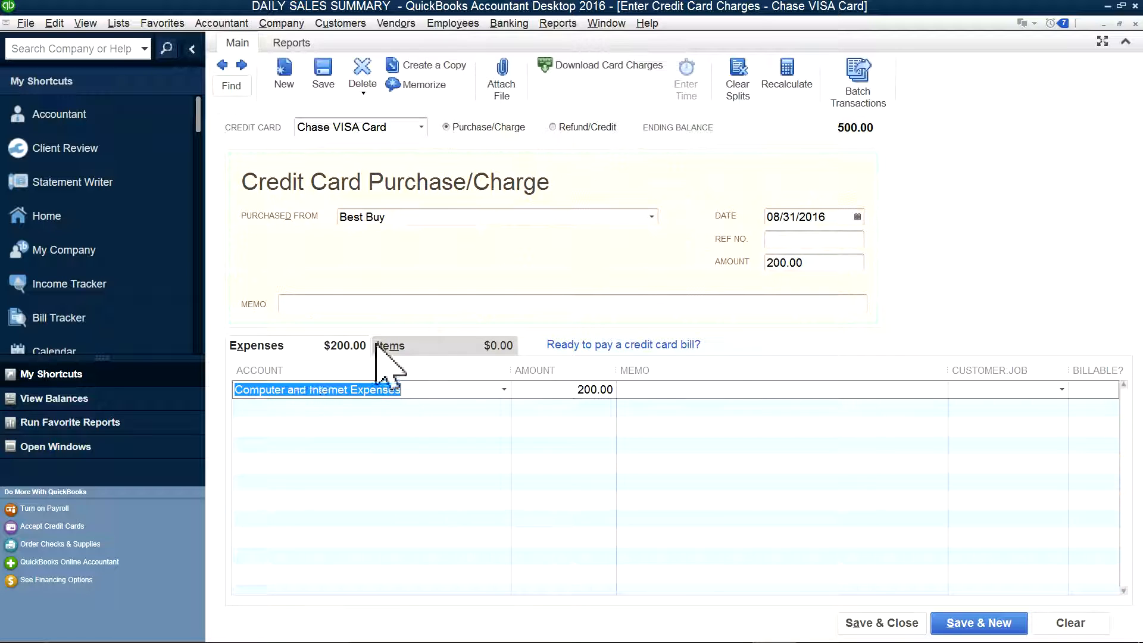
click(390, 345)
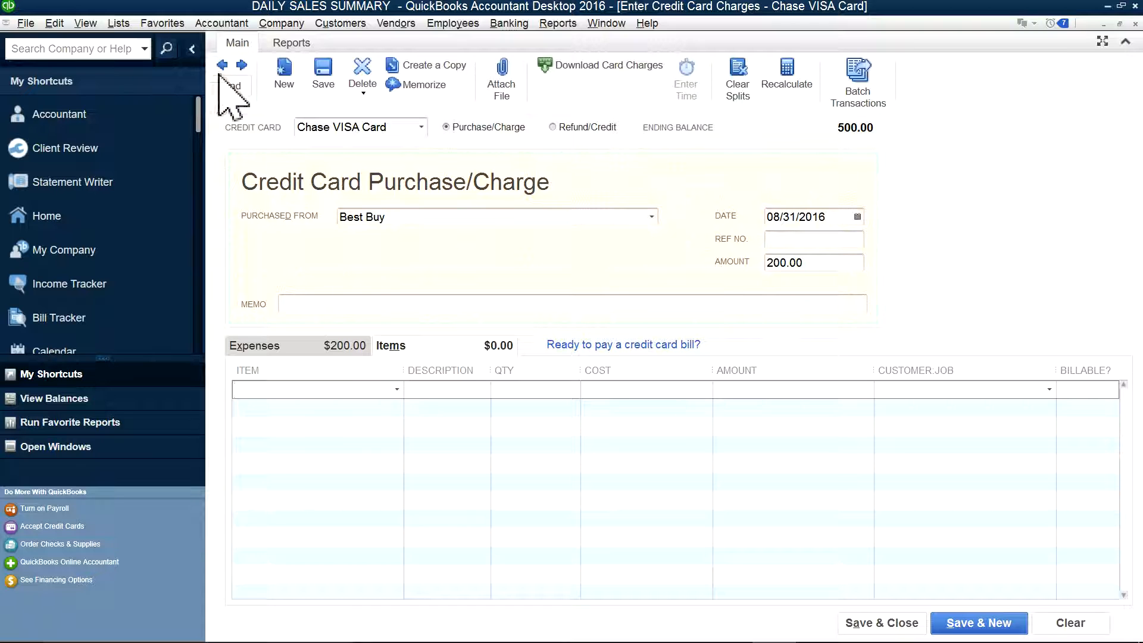
click(120, 27)
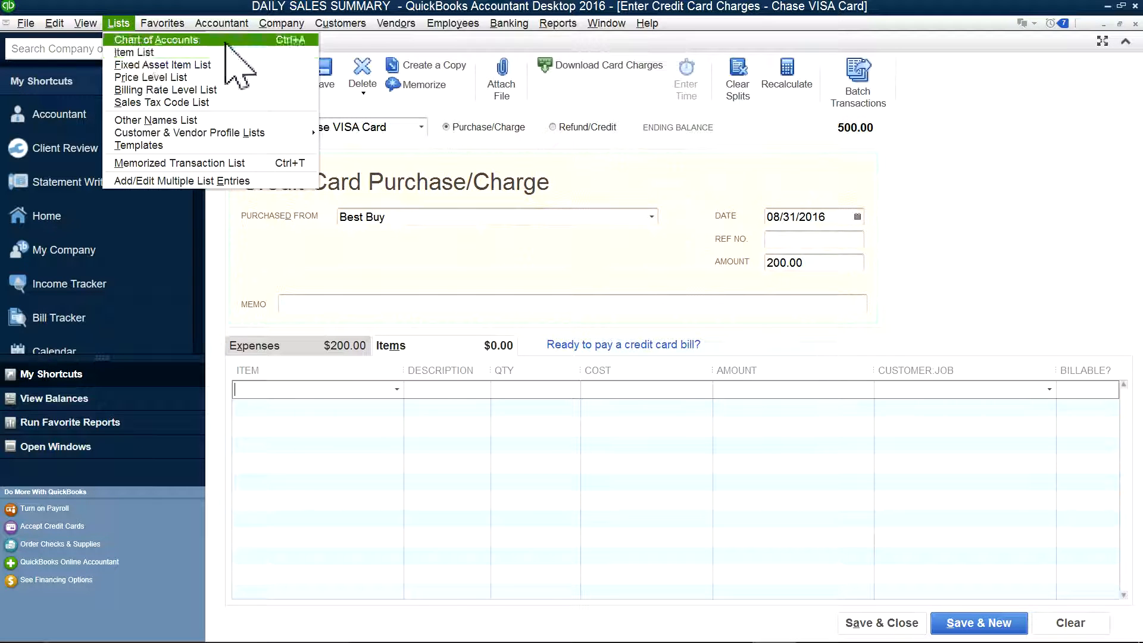
click(327, 25)
click(327, 25)
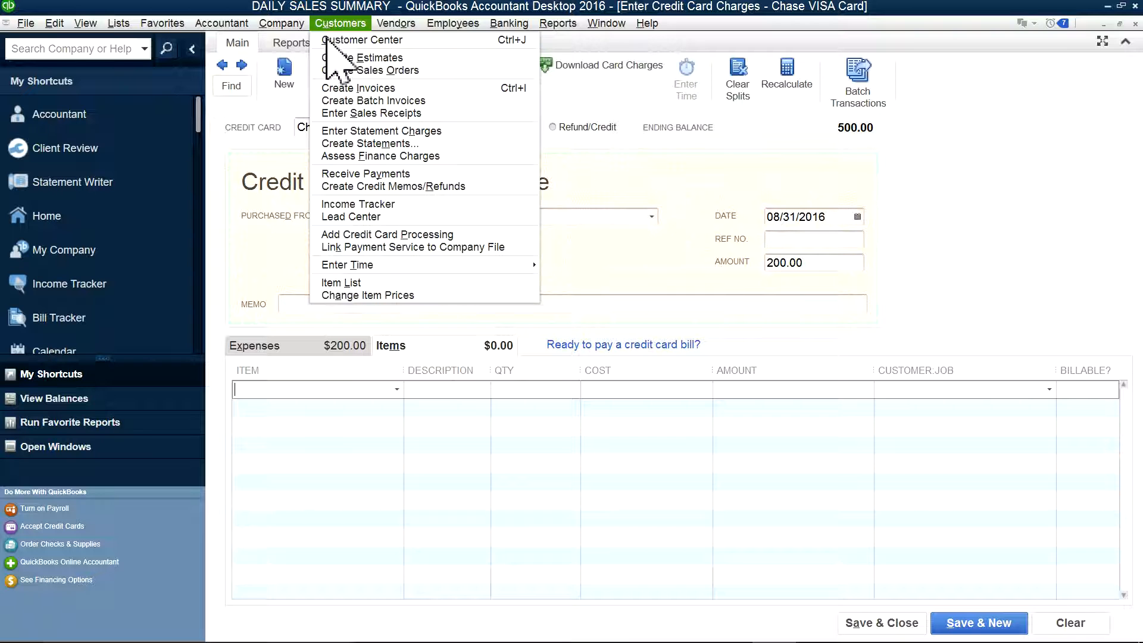
- Open a blank invoice, view the items available for its item code column, and close the invoice
click(333, 90)
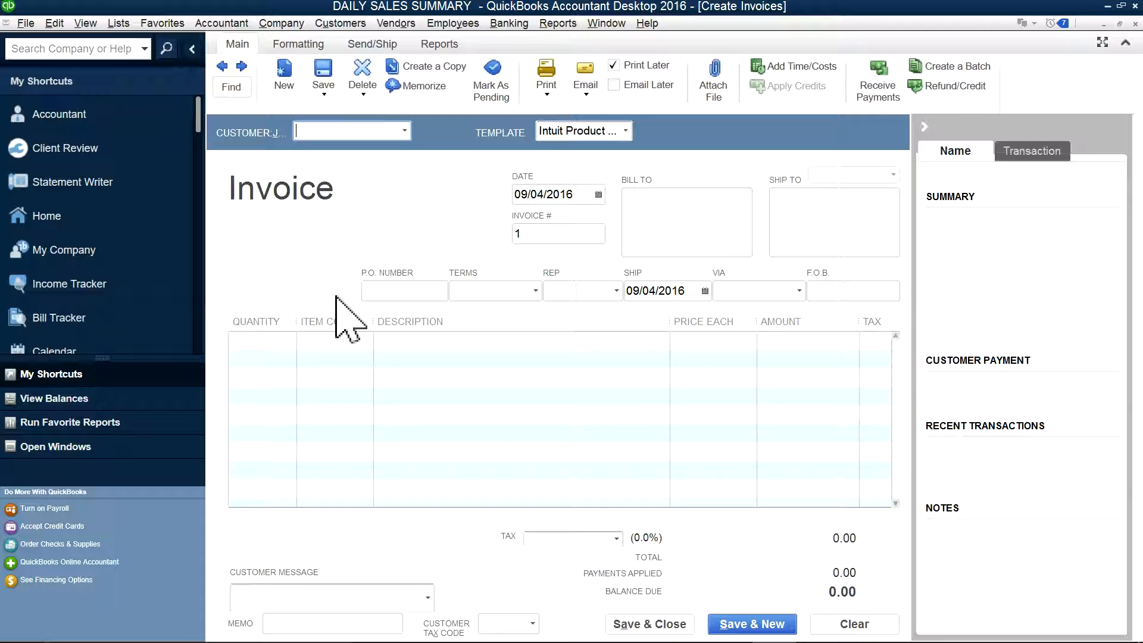
click(362, 342)
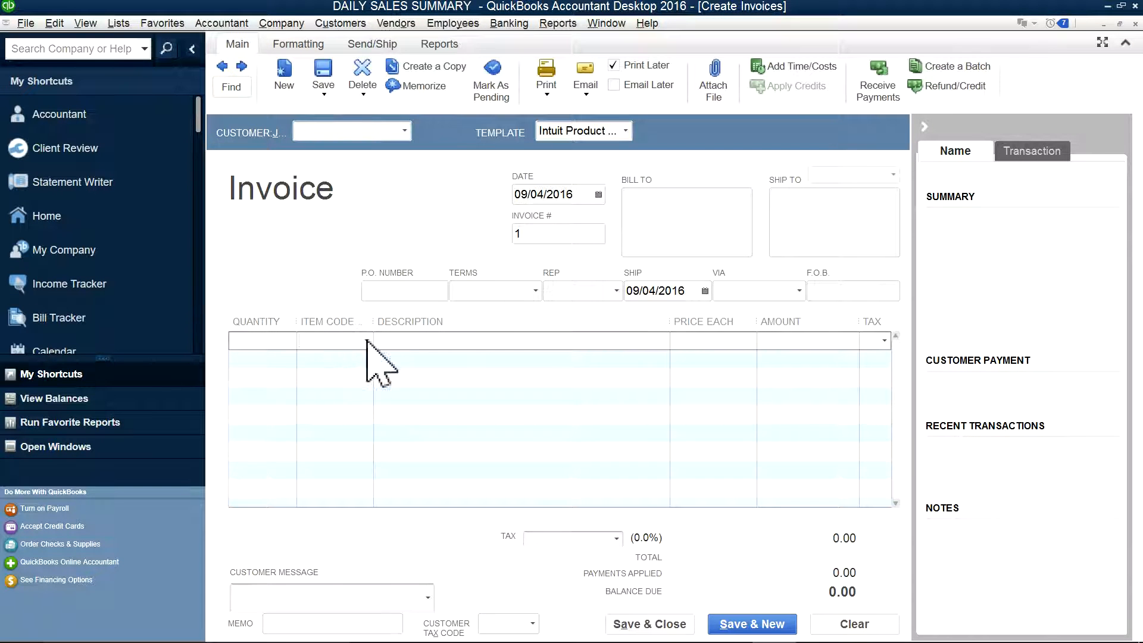
click(366, 341)
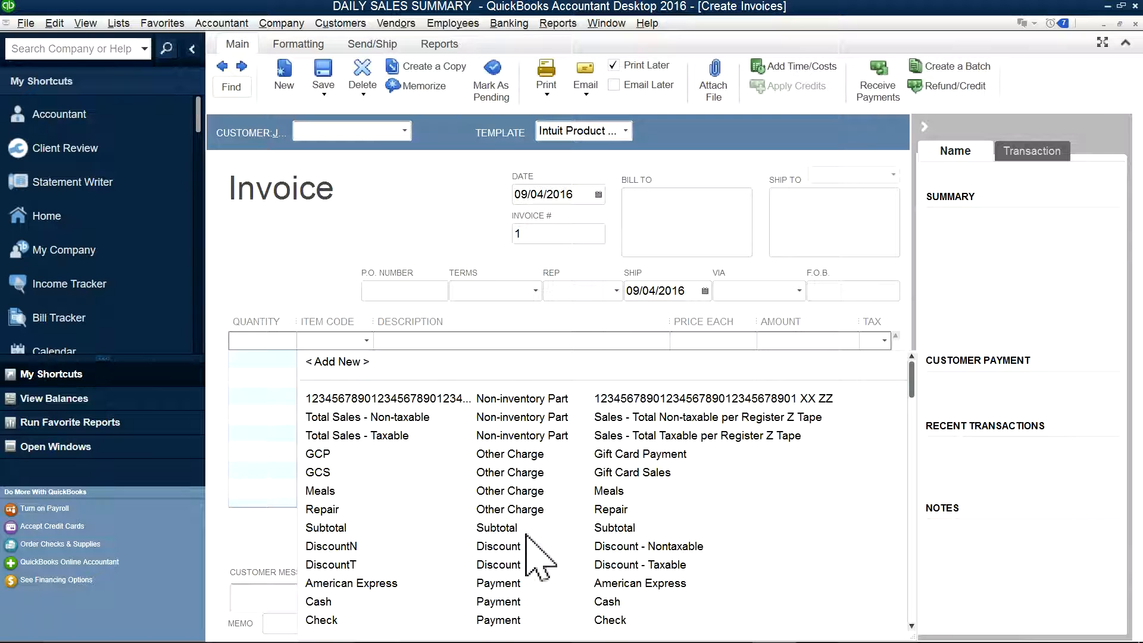
click(1131, 24)
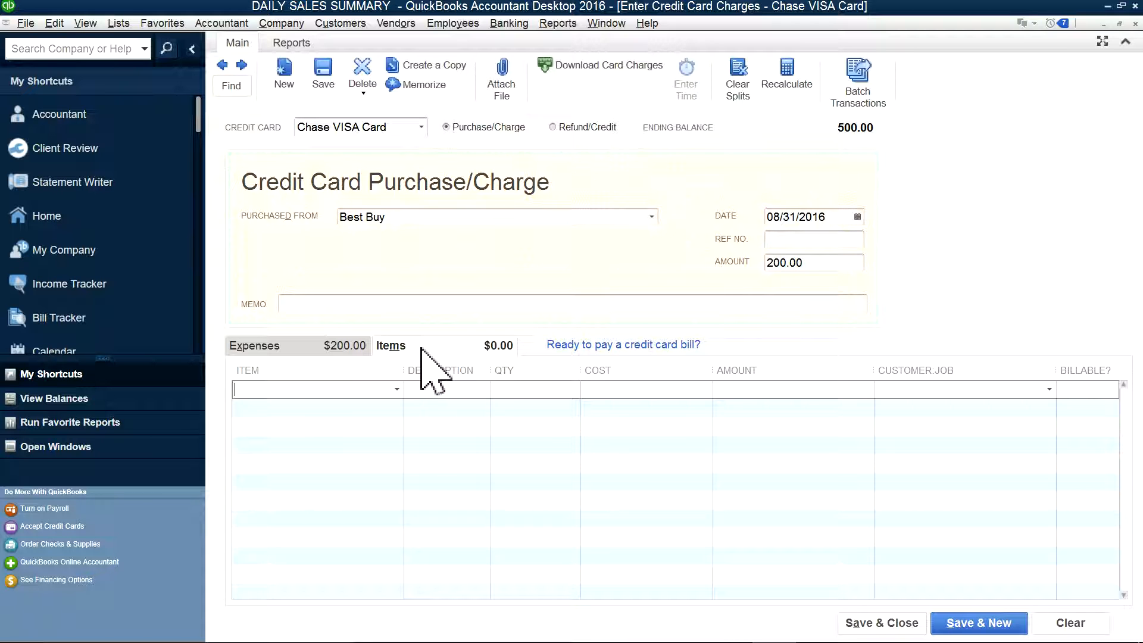
- Open the Item List's first non-inventory part for editing and examine the fields shown with and without the assemblies or customer:job purchase option
click(119, 24)
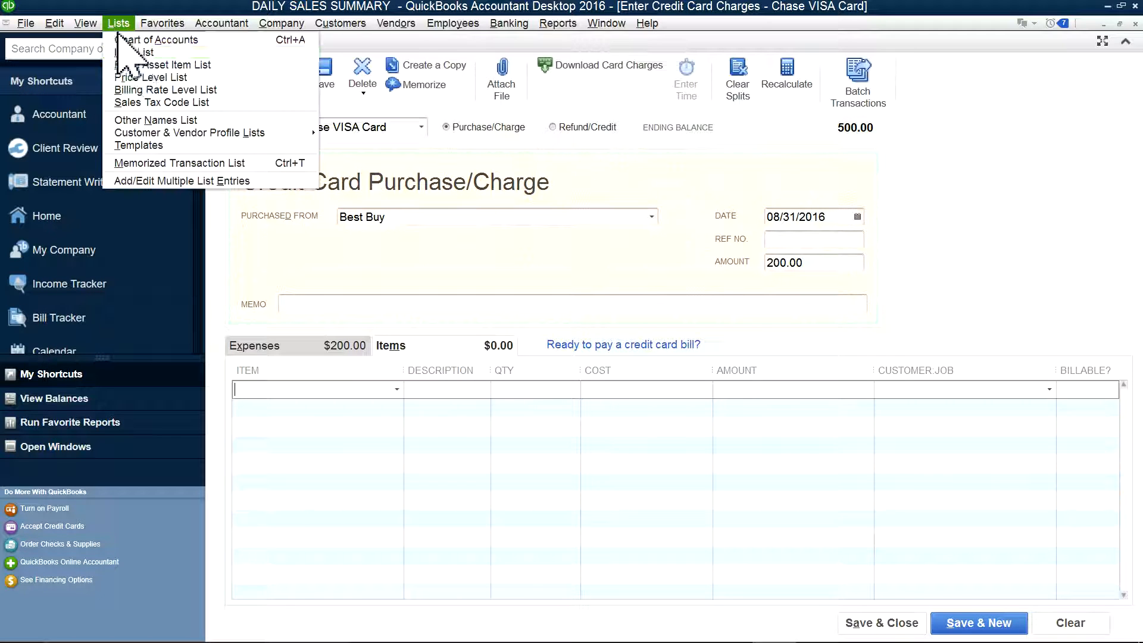
click(135, 53)
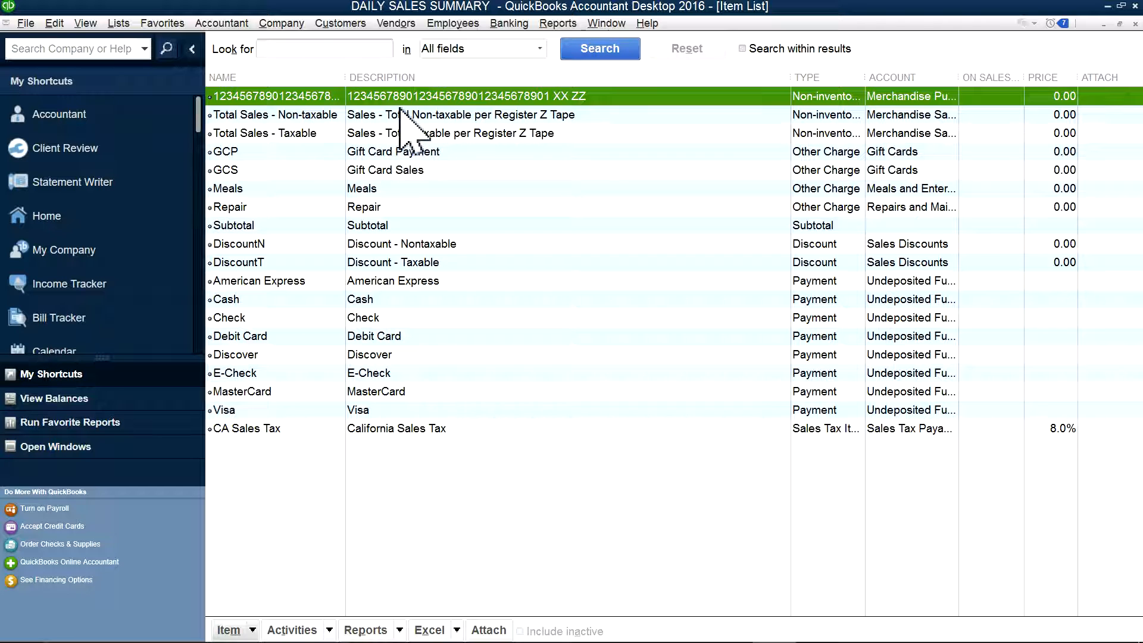
right_click(415, 98)
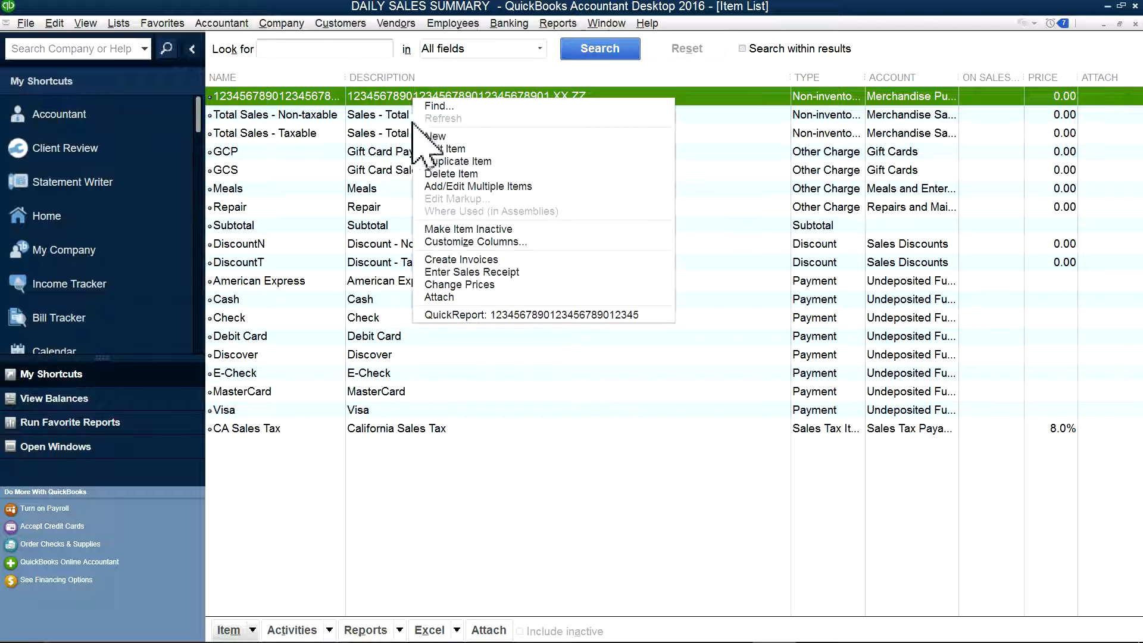
click(438, 148)
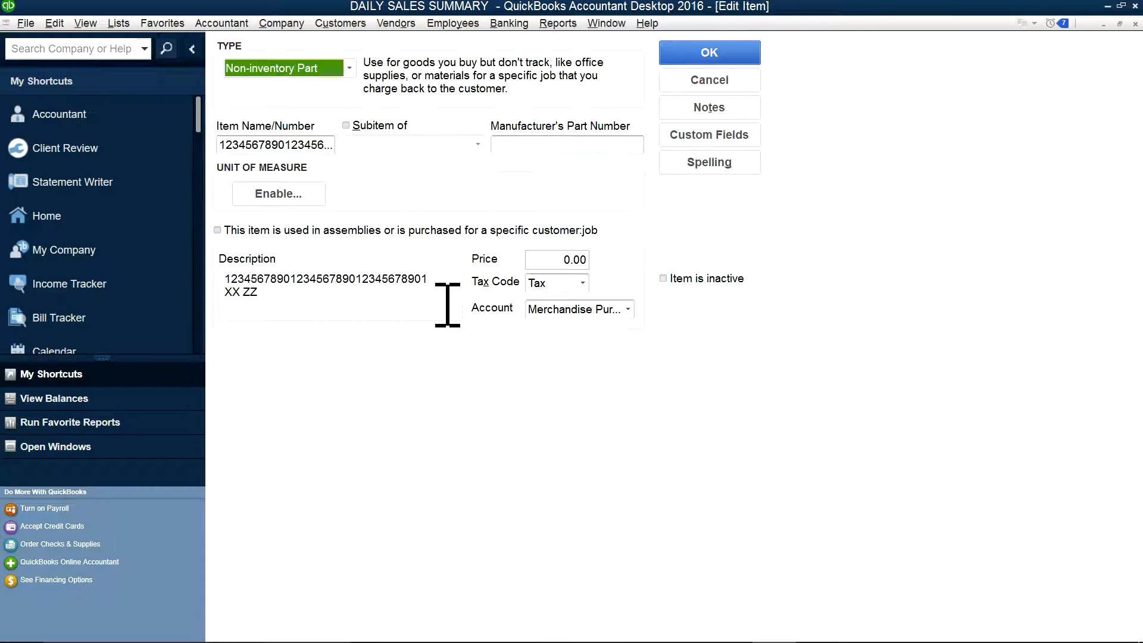
click(218, 231)
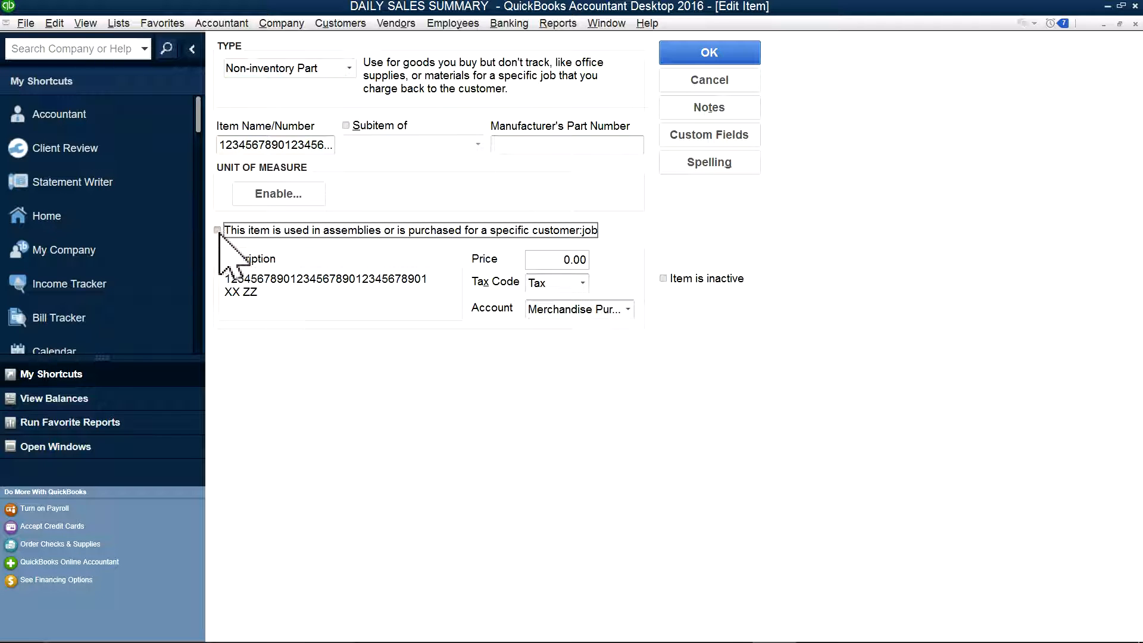
click(217, 231)
click(217, 230)
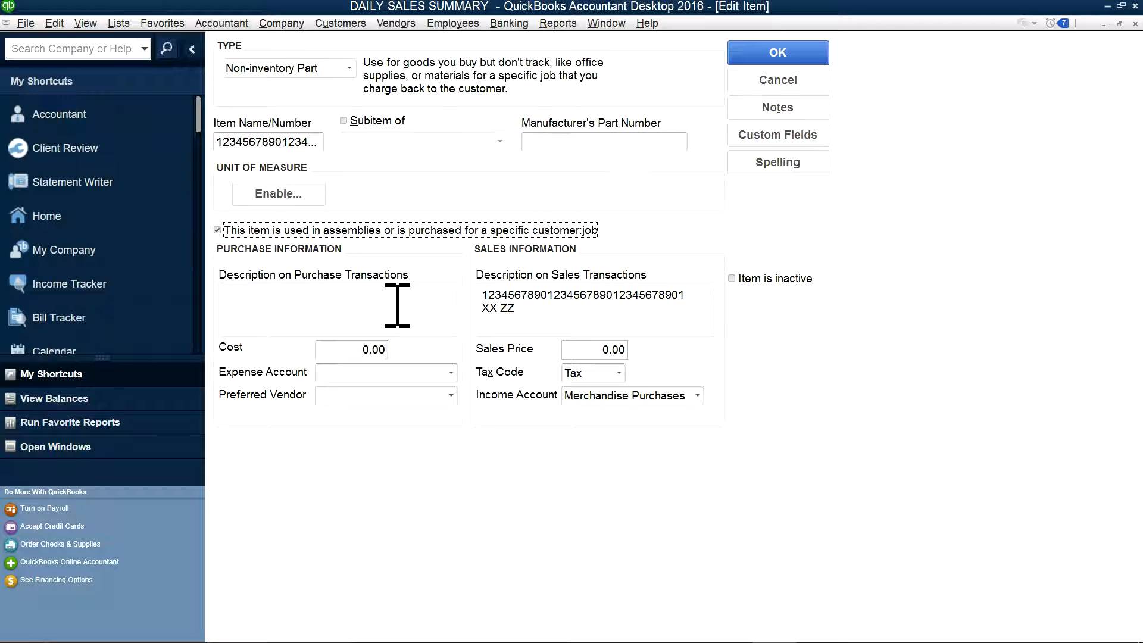
click(217, 230)
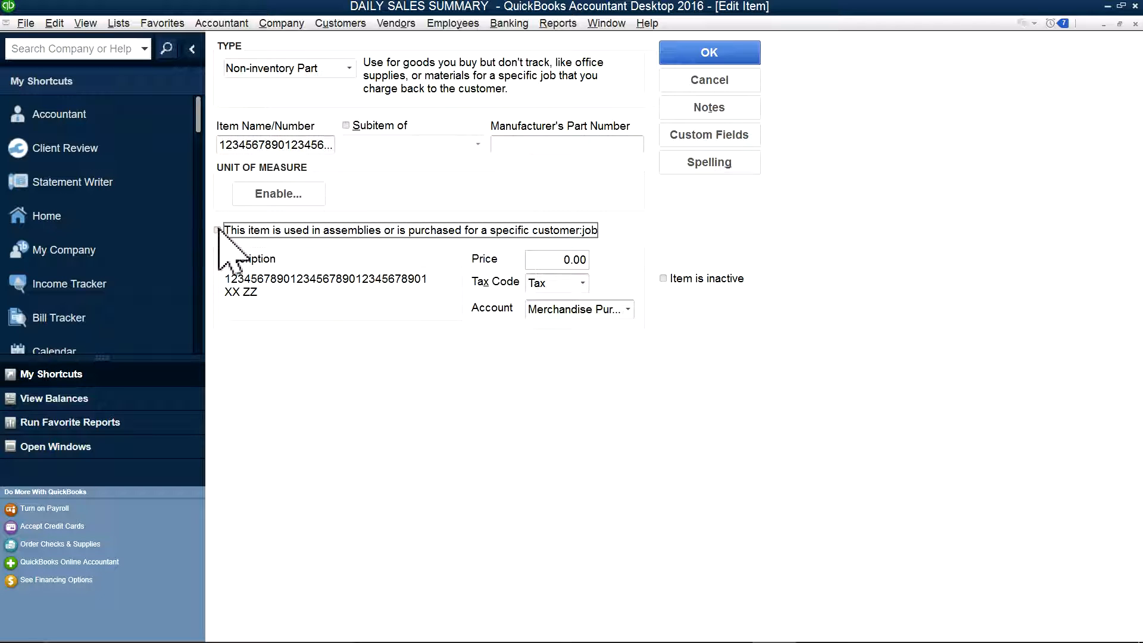
- Try the Merchandise Sales account with the customer:job purchase option enabled, view the expense account choices, and cancel the item edit
click(628, 309)
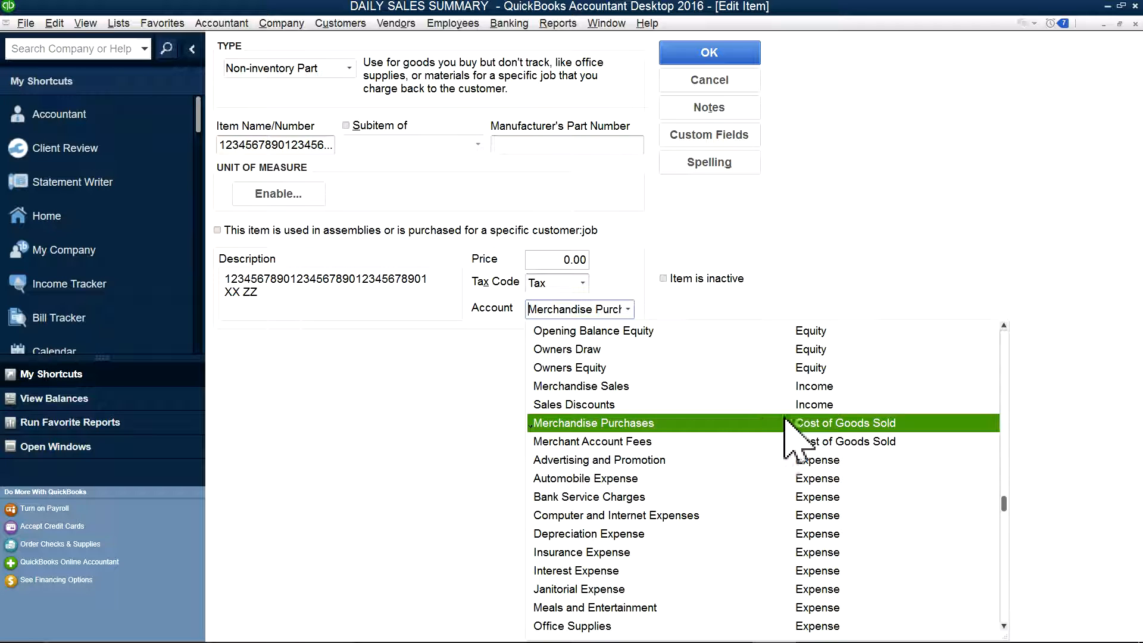
click(503, 351)
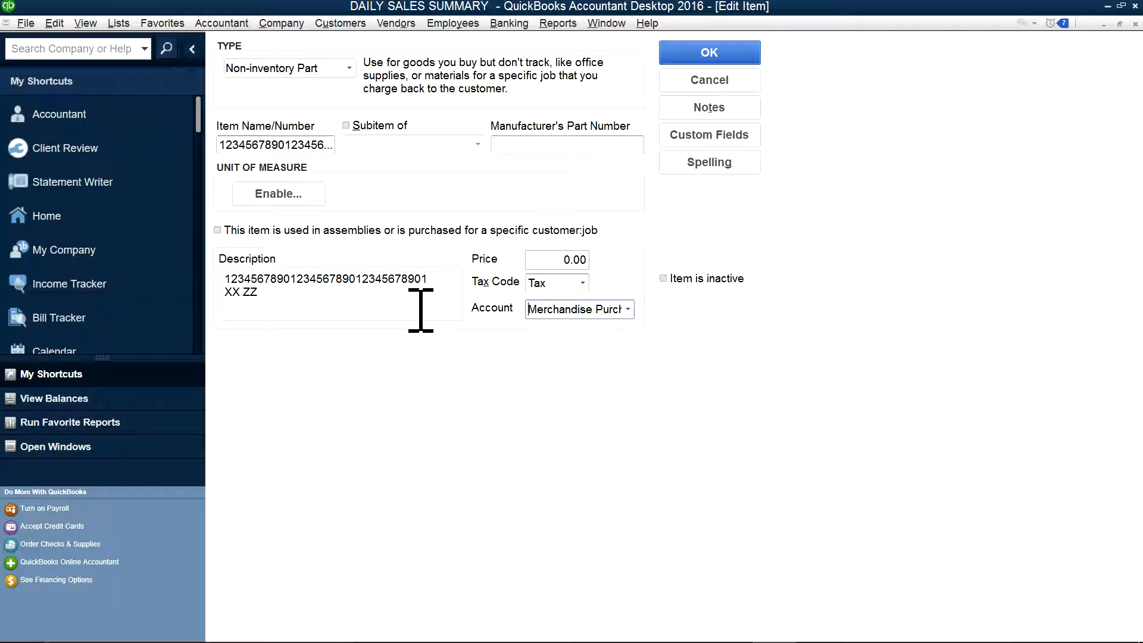
click(624, 310)
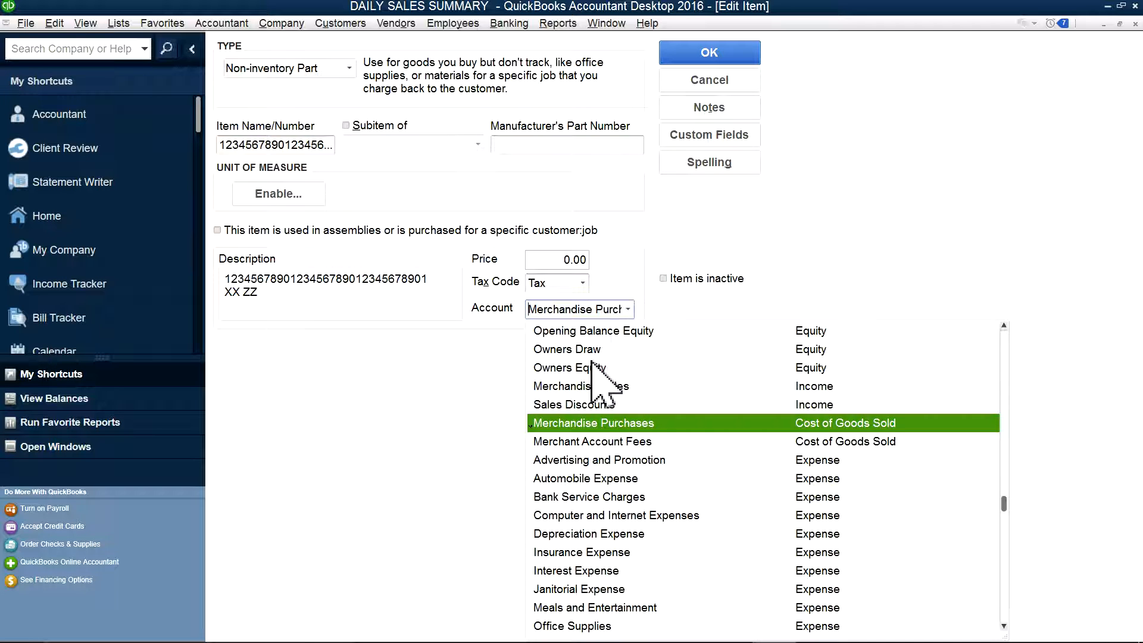
click(596, 385)
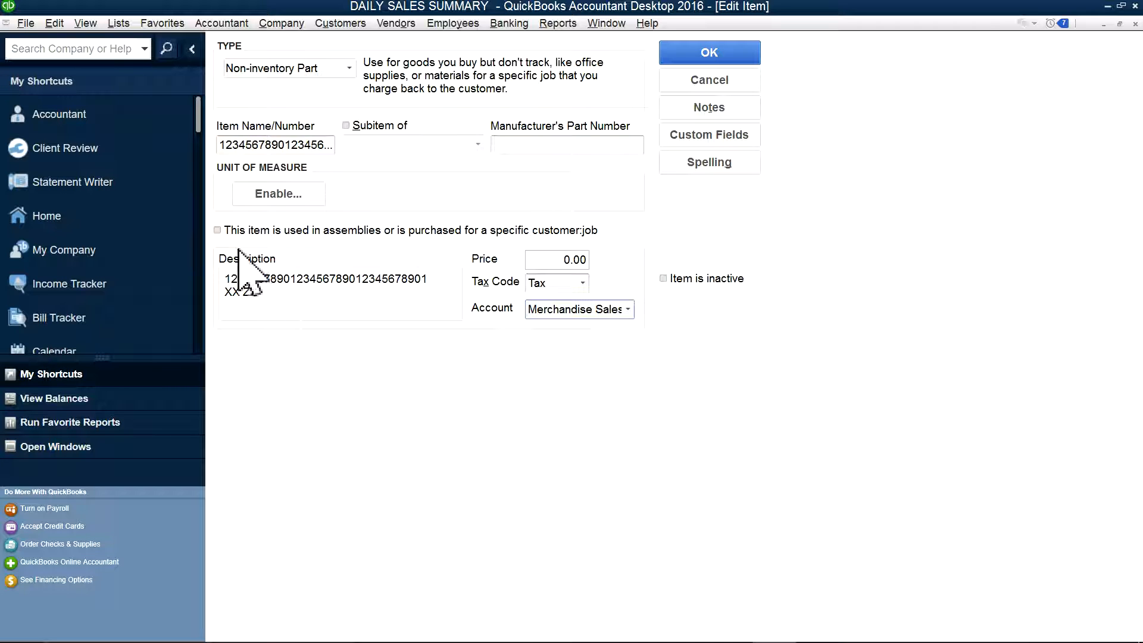
click(222, 234)
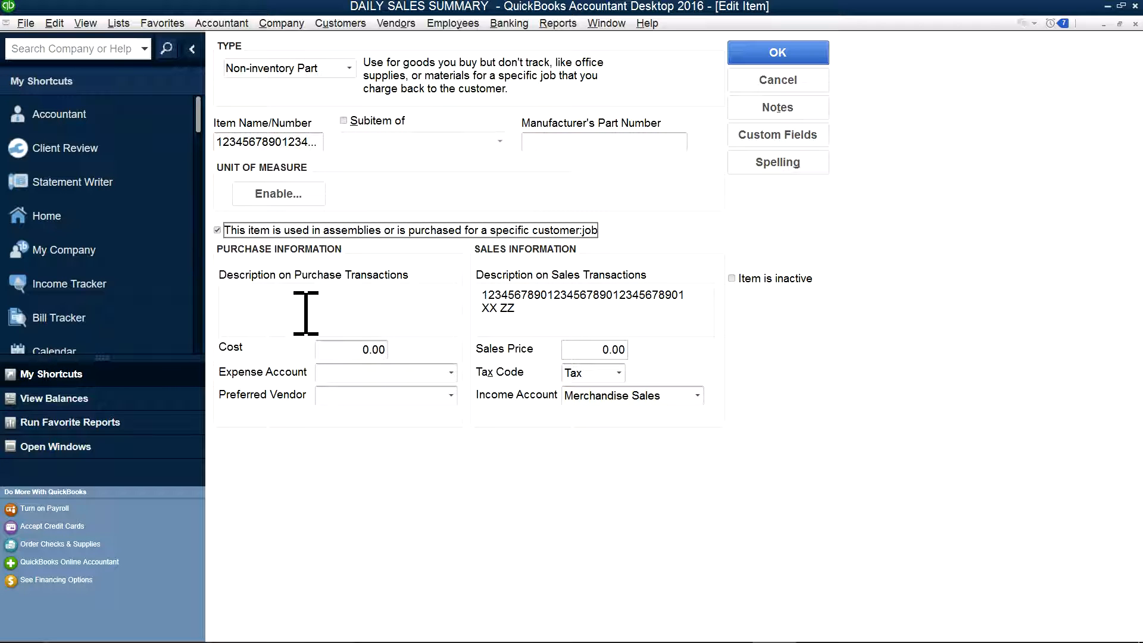
click(451, 374)
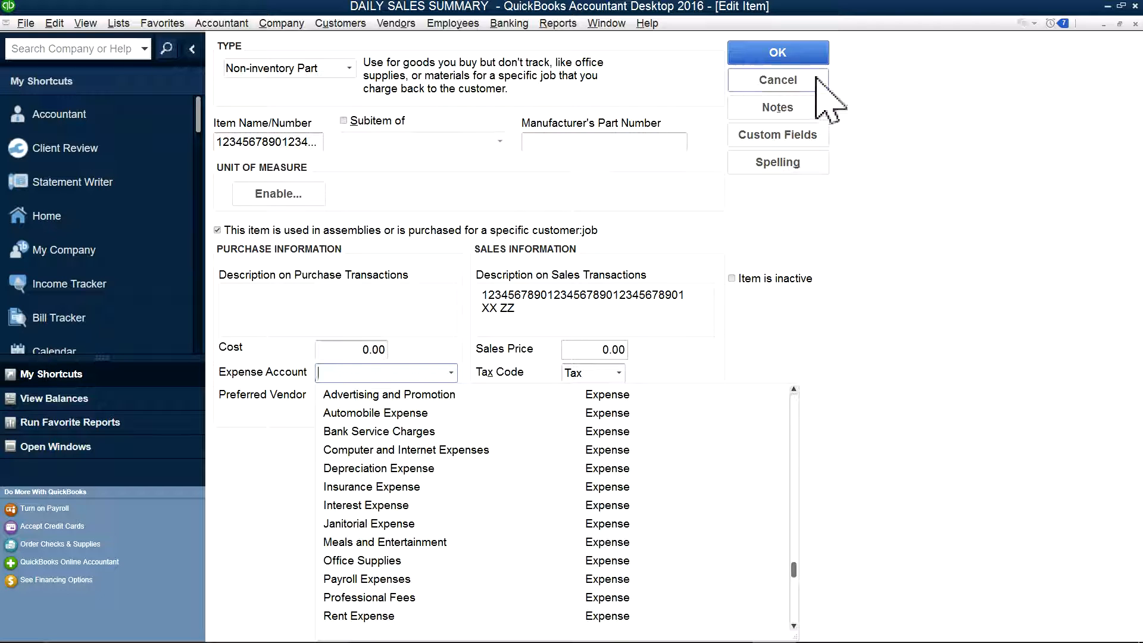
click(786, 79)
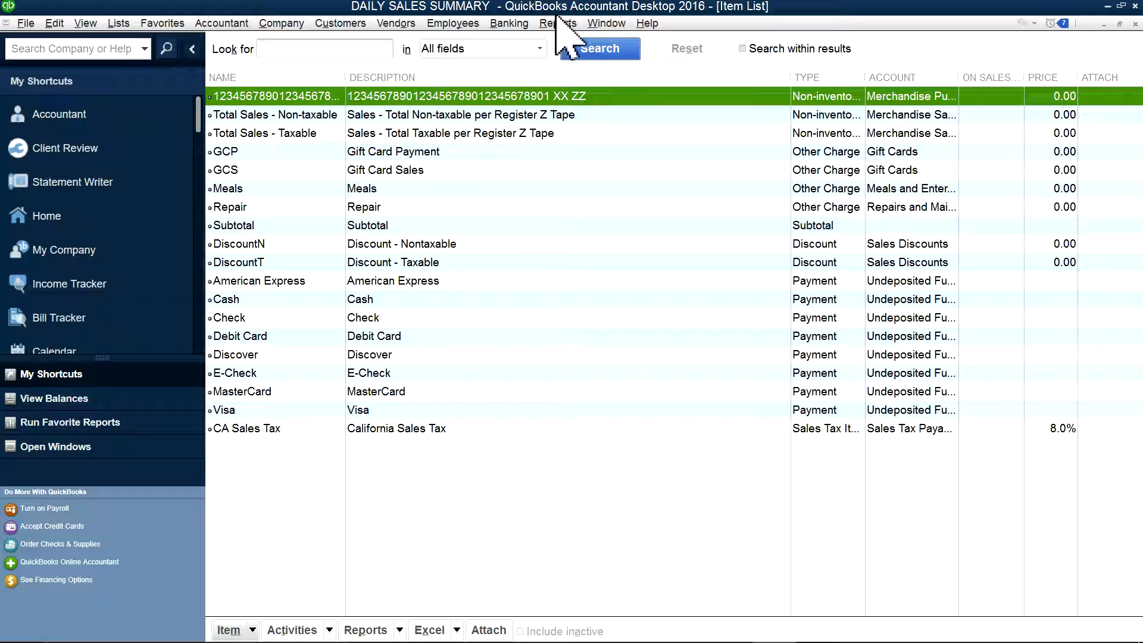
- Return to the Best Buy charge and add the first non-inventory part with a cost of 200.00, without updating the item's cost
click(606, 23)
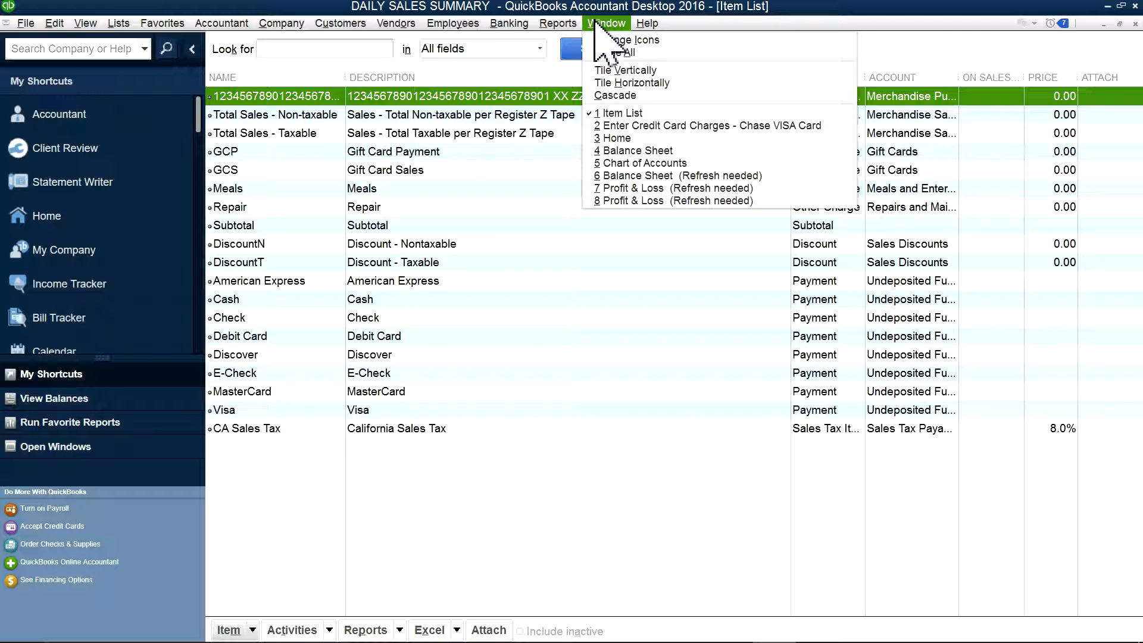
click(634, 125)
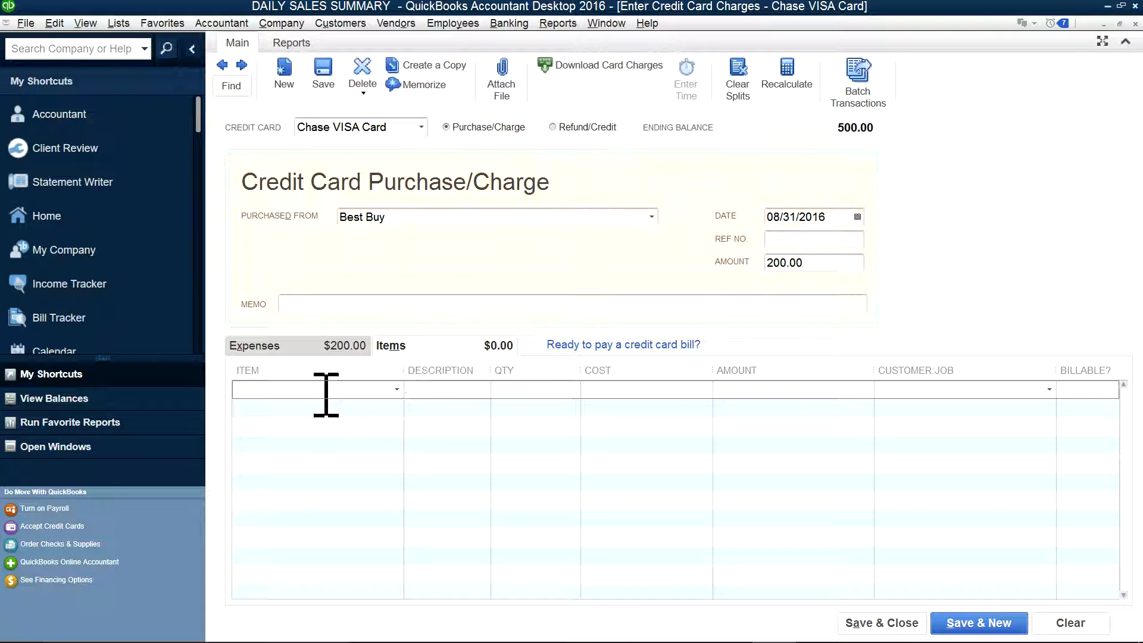
click(397, 389)
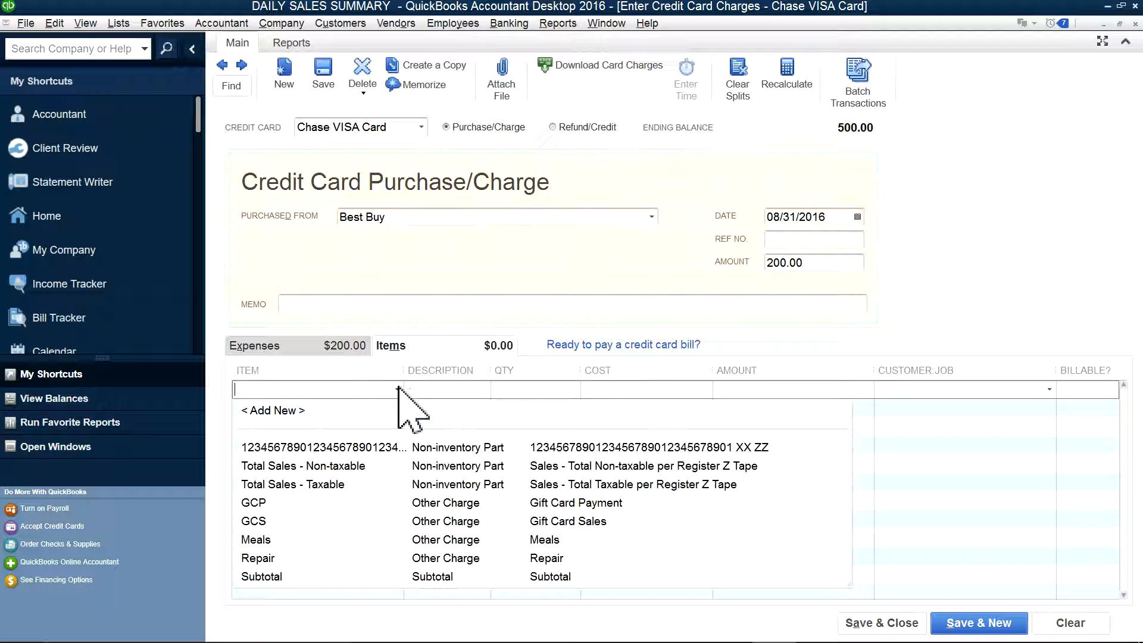
click(366, 447)
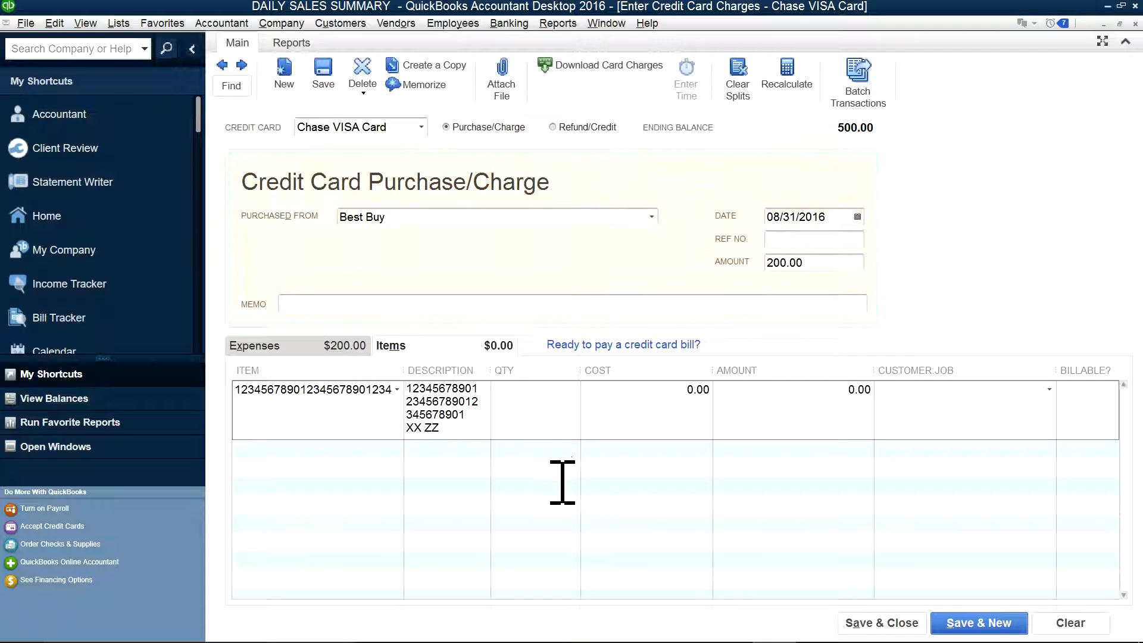
click(677, 393)
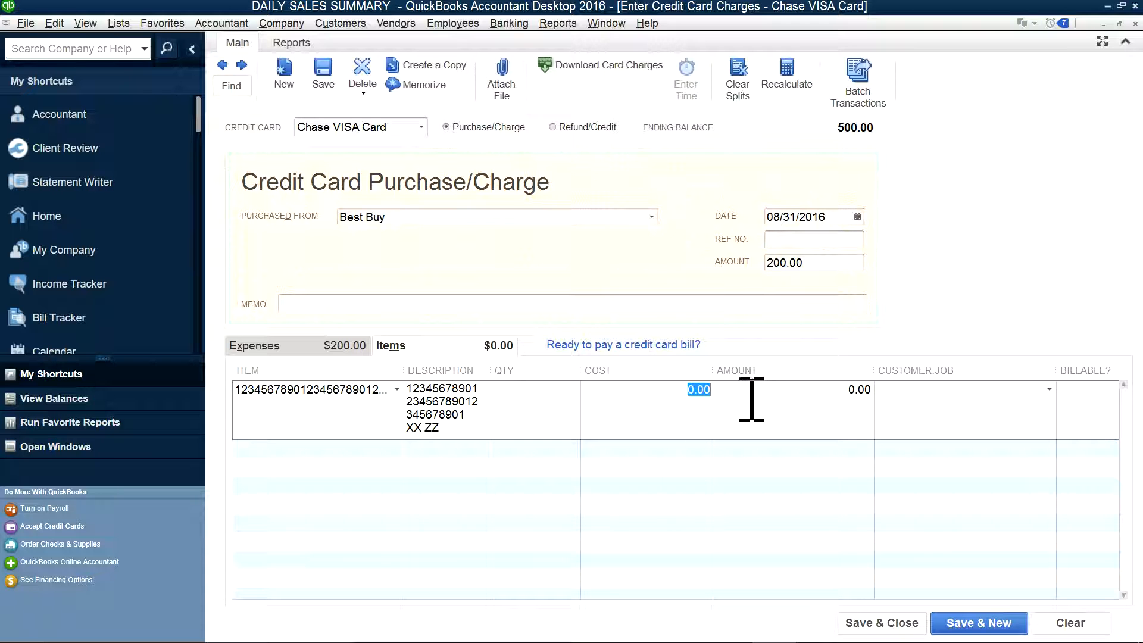
key(Tab)
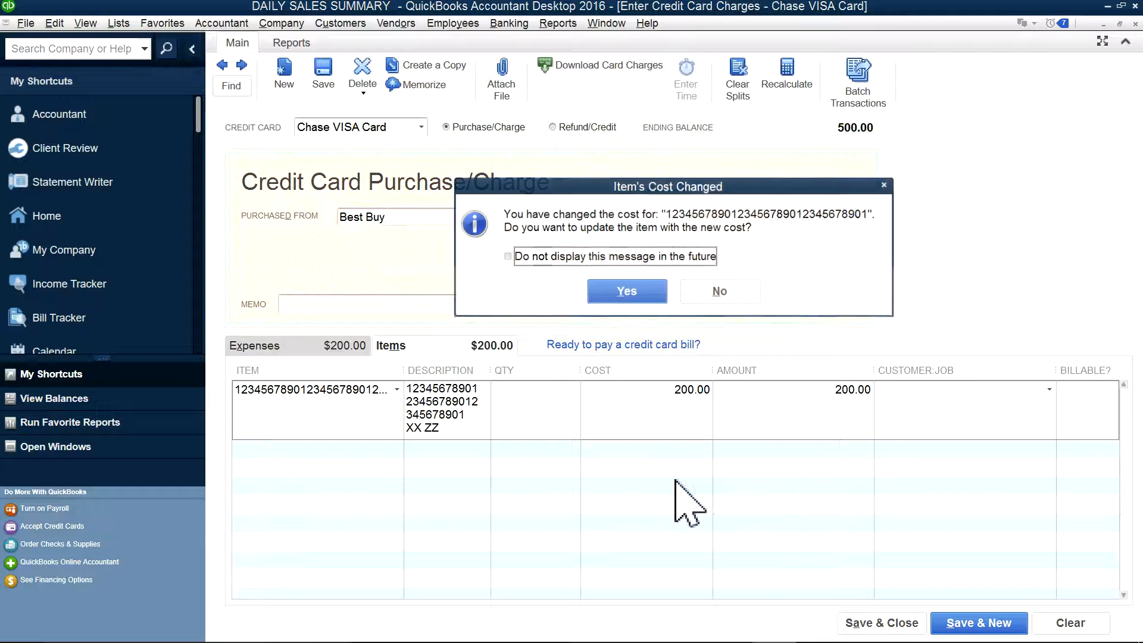
click(711, 293)
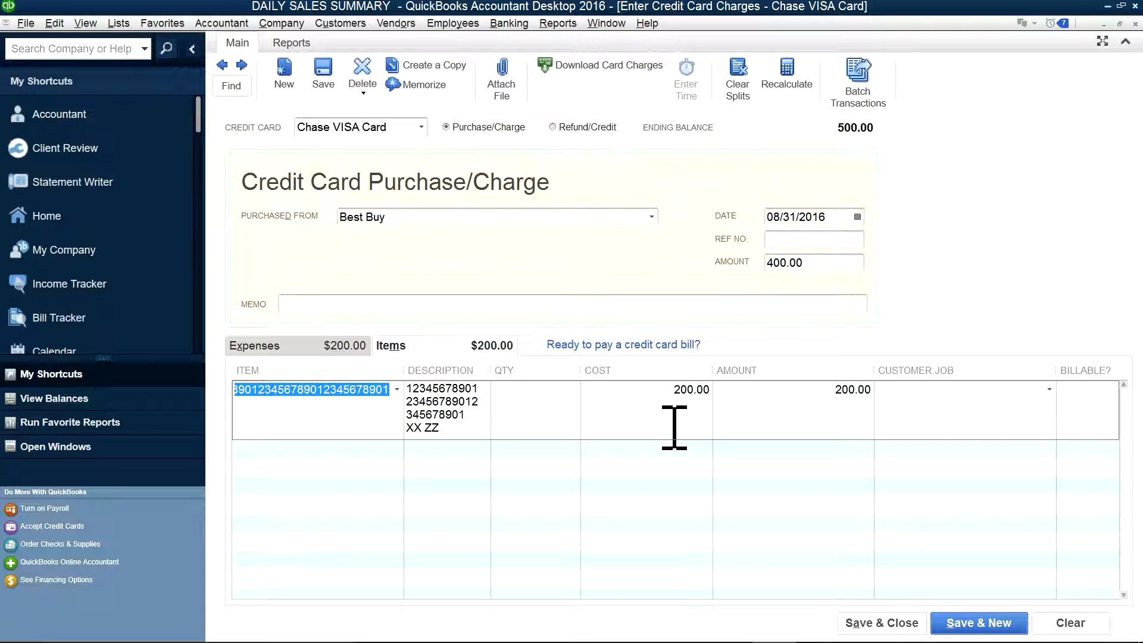
- Look through the available Jobs, Time & Mileage reports without opening one
click(548, 24)
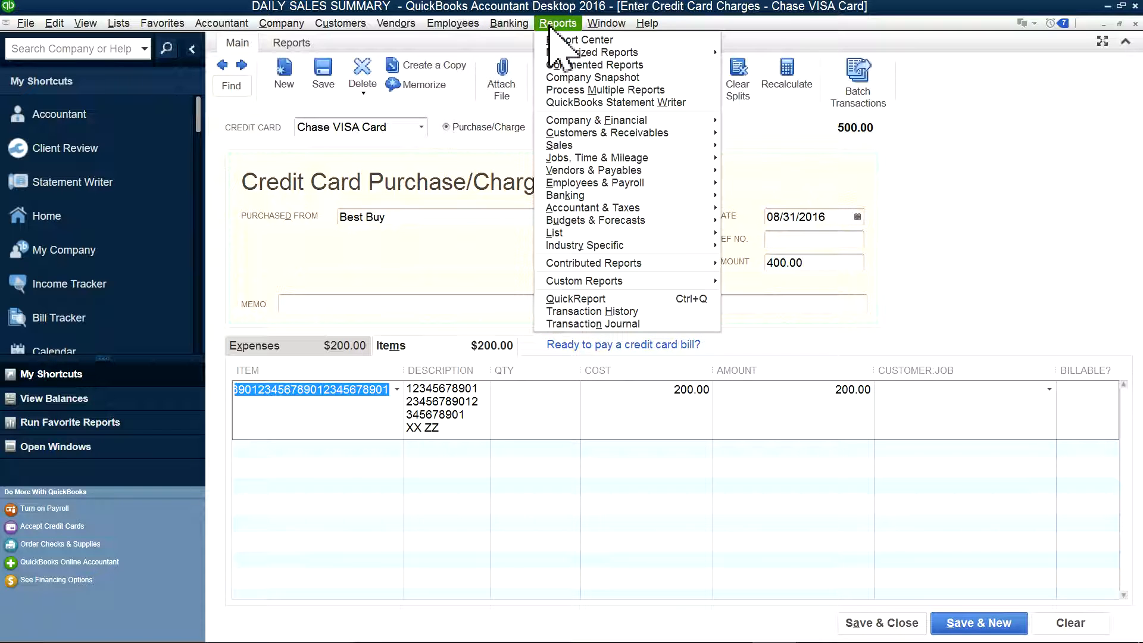
mouse_move(563, 160)
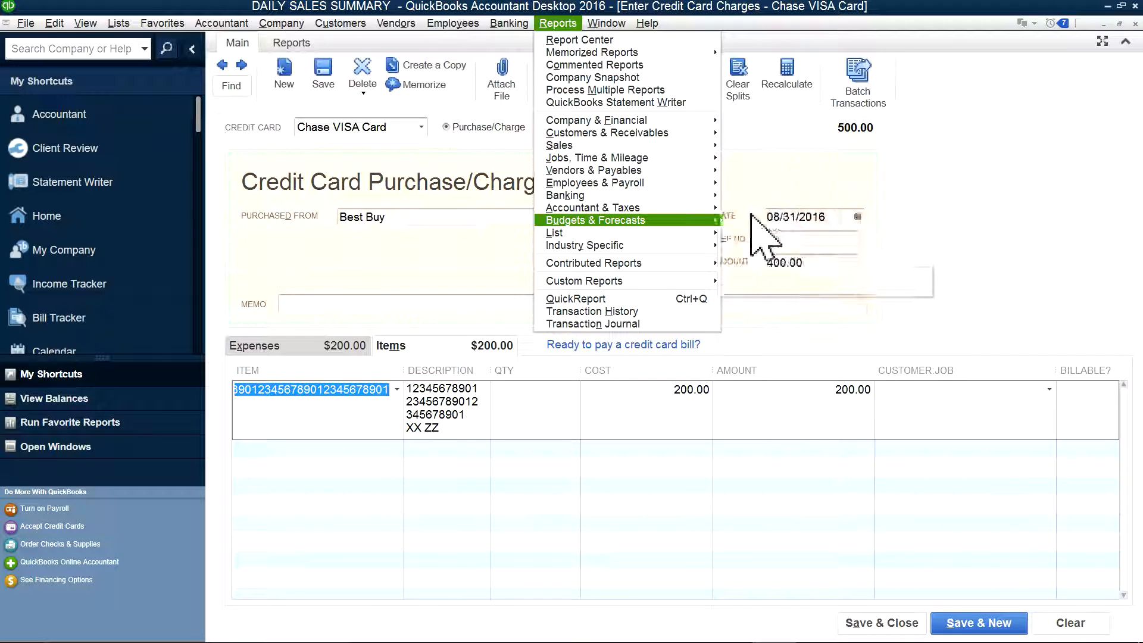
mouse_move(645, 175)
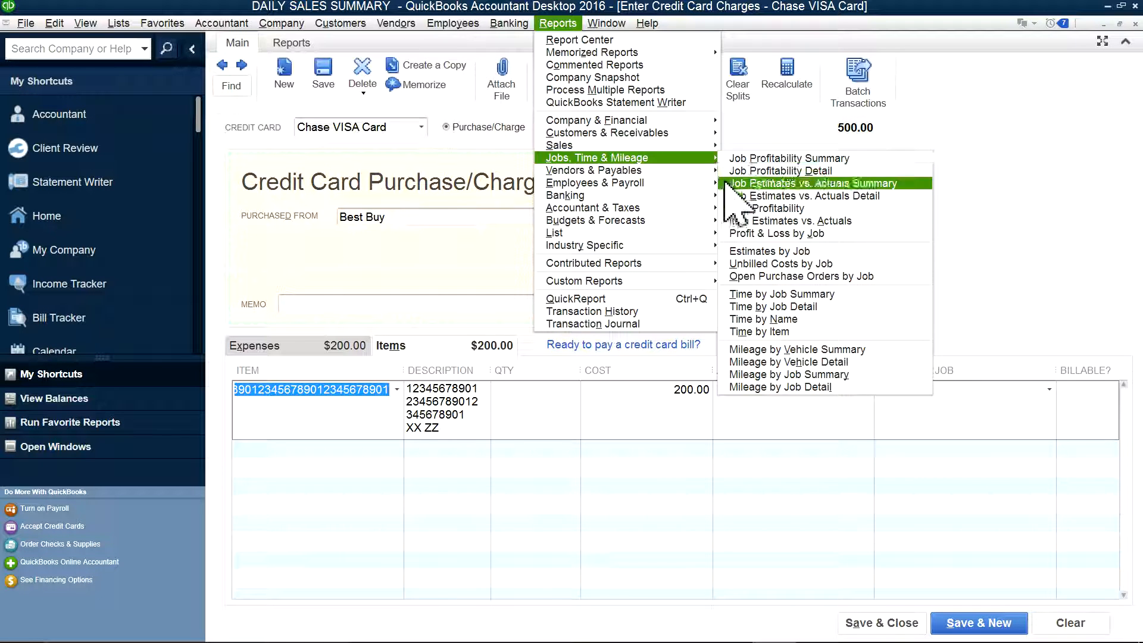
click(1050, 199)
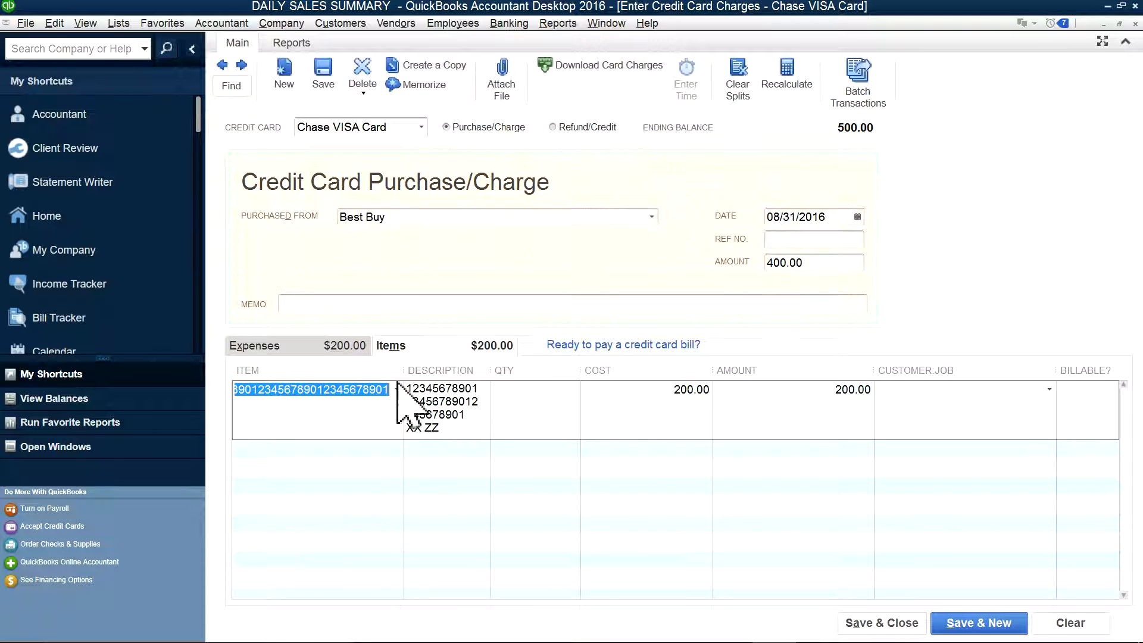
- Review the expense line of the Best Buy charge, and save and close the charge
click(261, 345)
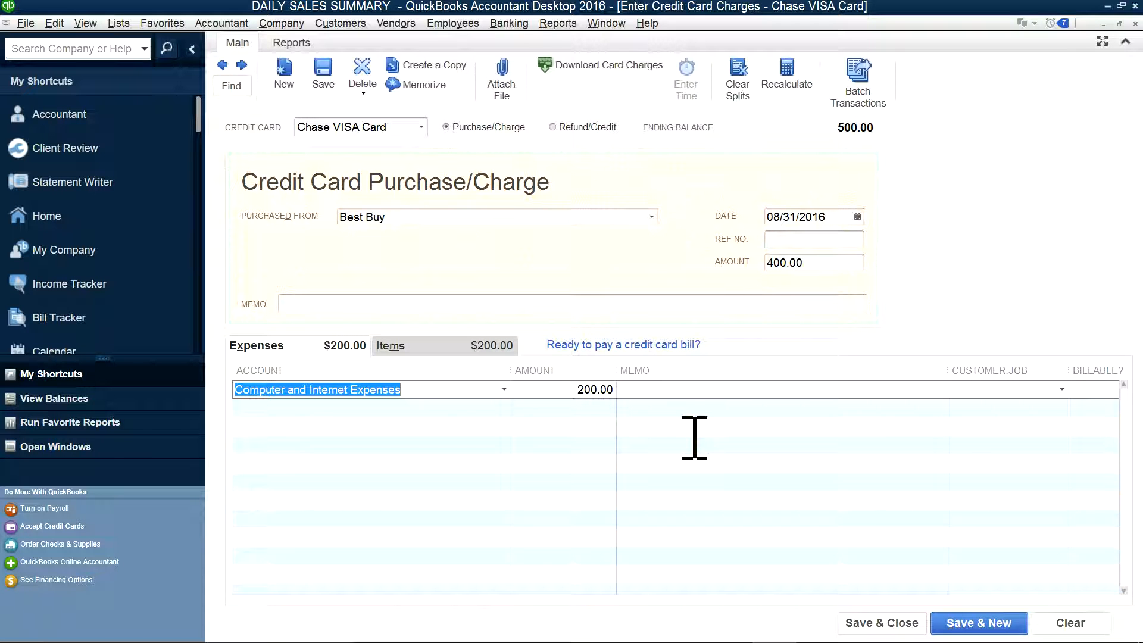
click(456, 388)
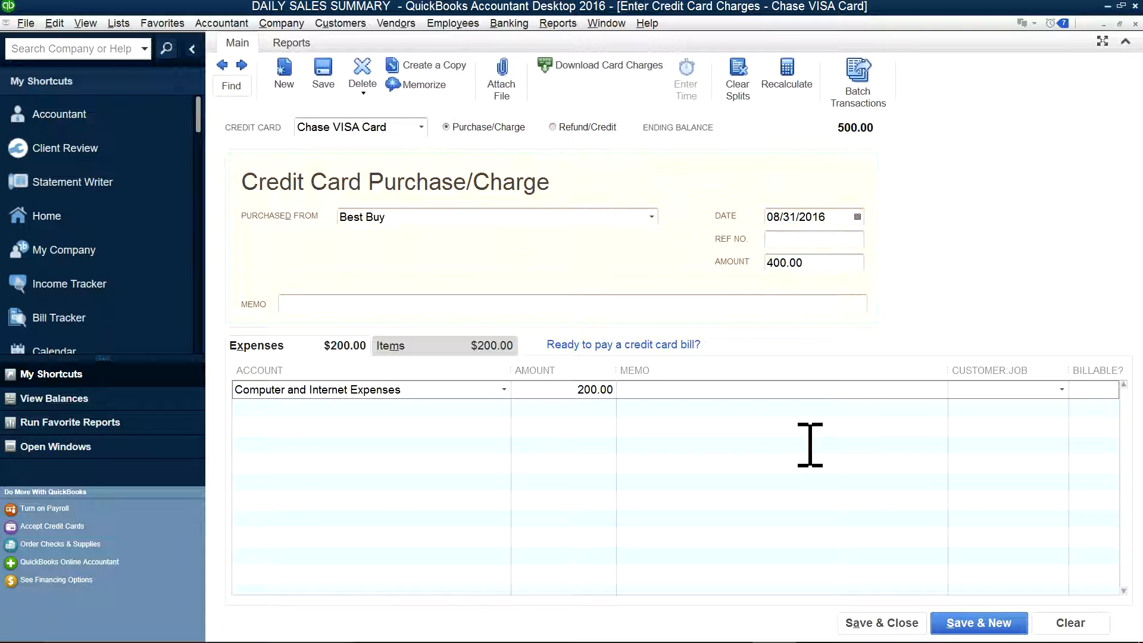
click(901, 623)
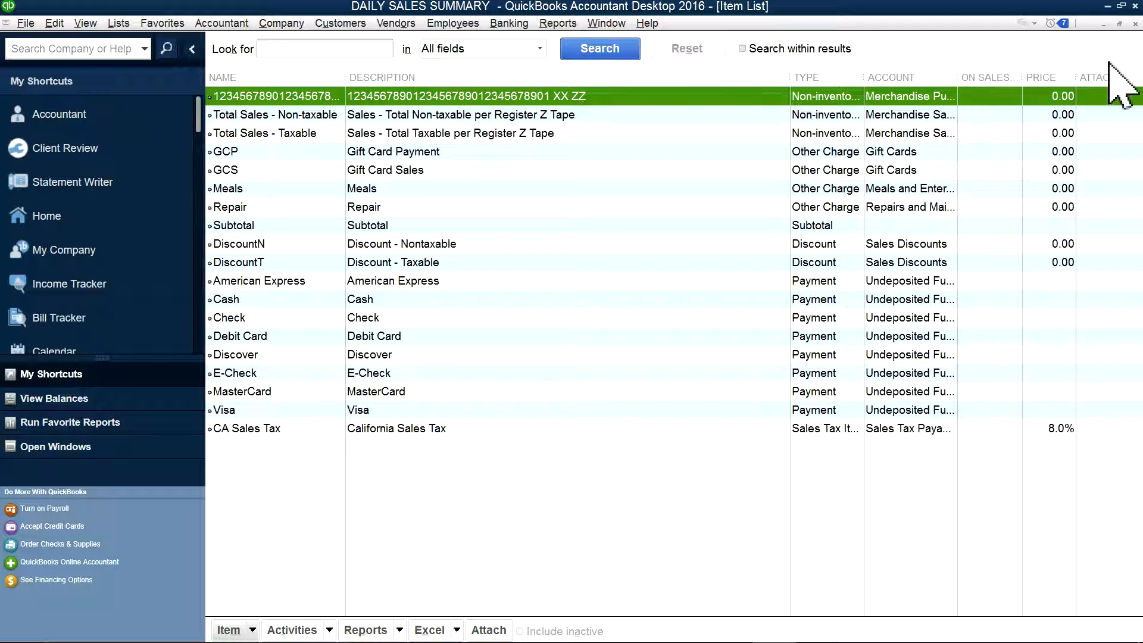
- Close the Item List and bring up the saved Best Buy charge again in Enter Credit Card Charges
click(1134, 25)
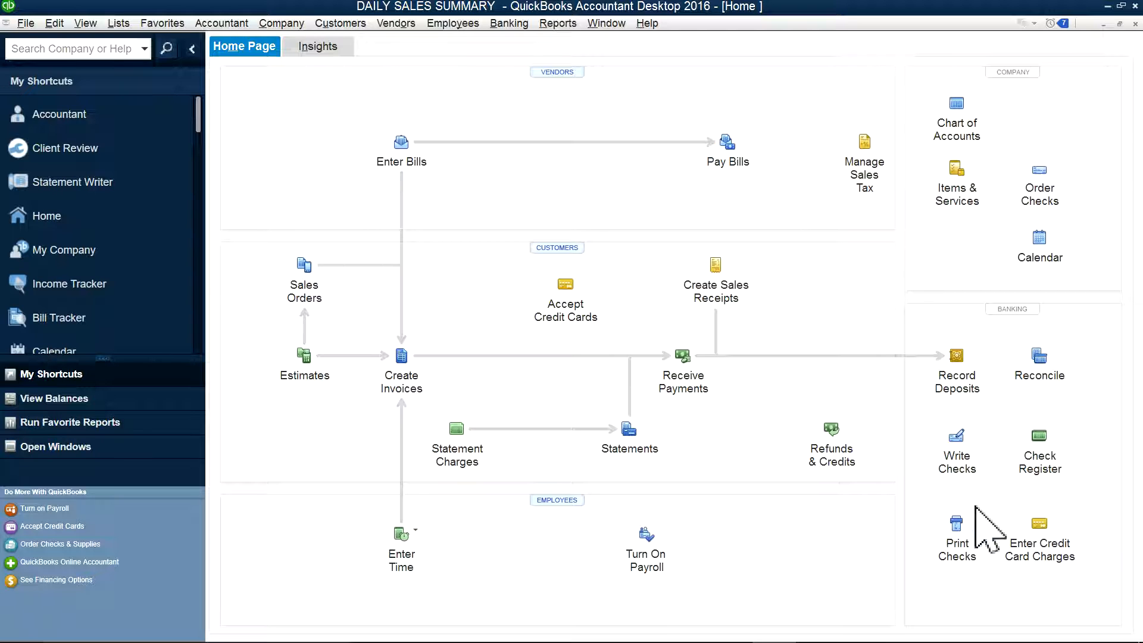
click(1035, 550)
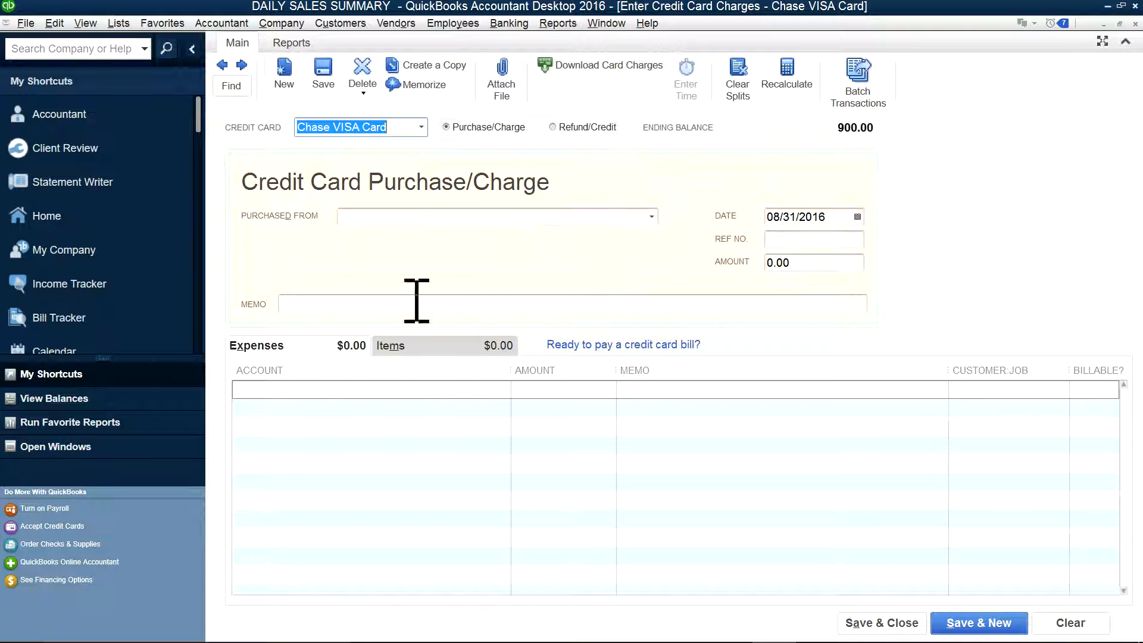
click(223, 65)
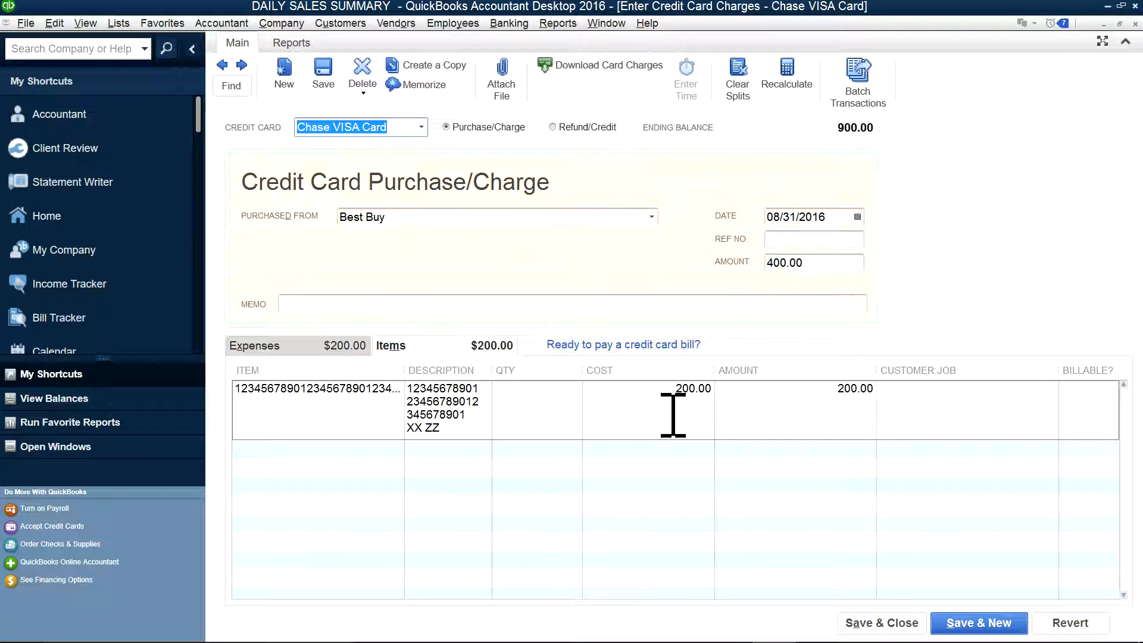
- Review the expense line of the Best Buy charge and delete its item line
click(331, 341)
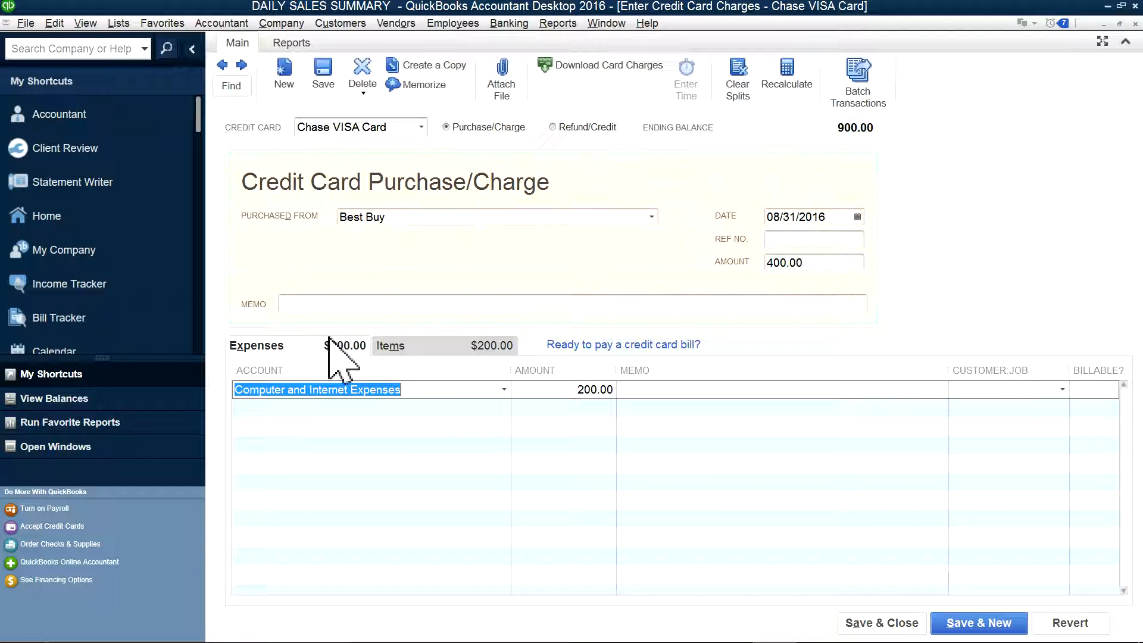
click(427, 348)
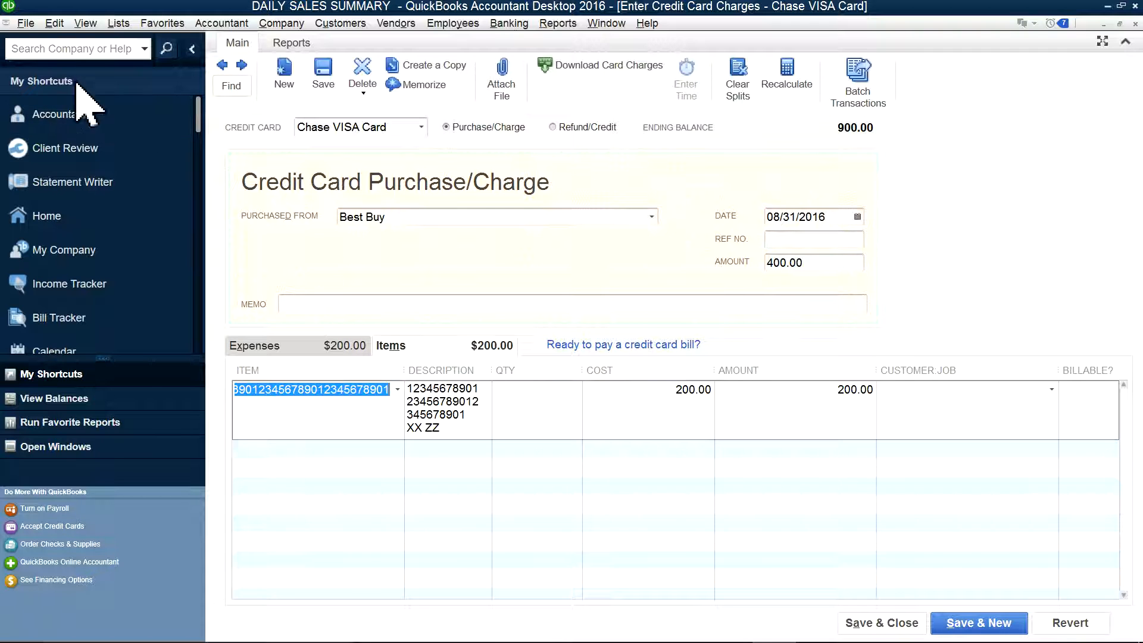
click(54, 24)
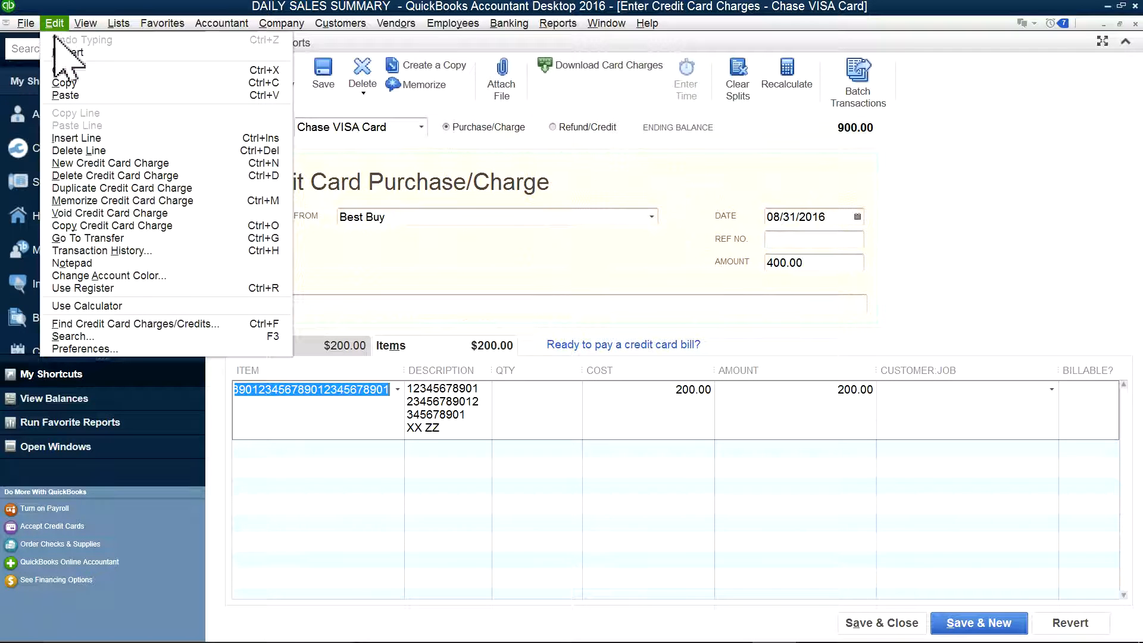
click(77, 150)
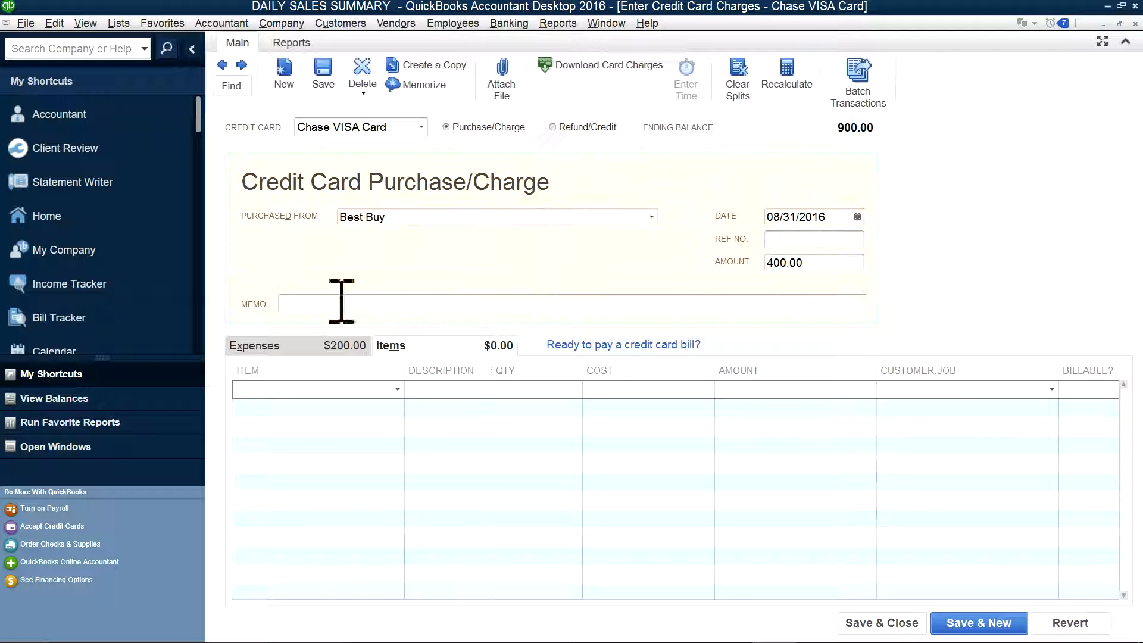
- Recalculate the Best Buy charge amount from the remaining expense line and record the changed transaction, continuing to a new charge
click(285, 350)
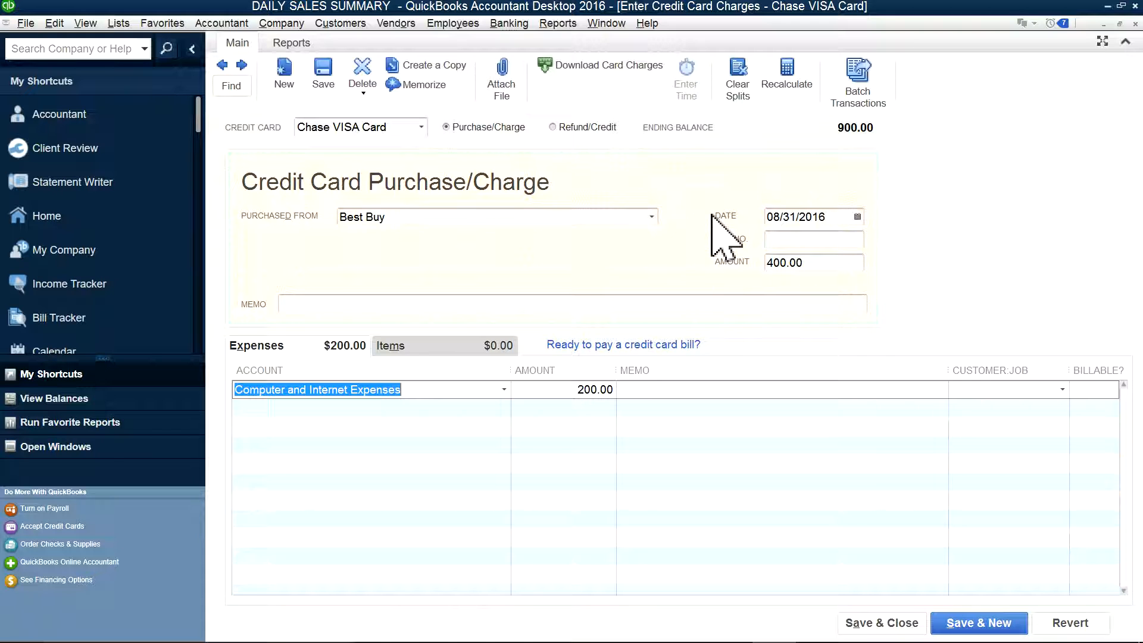
click(784, 83)
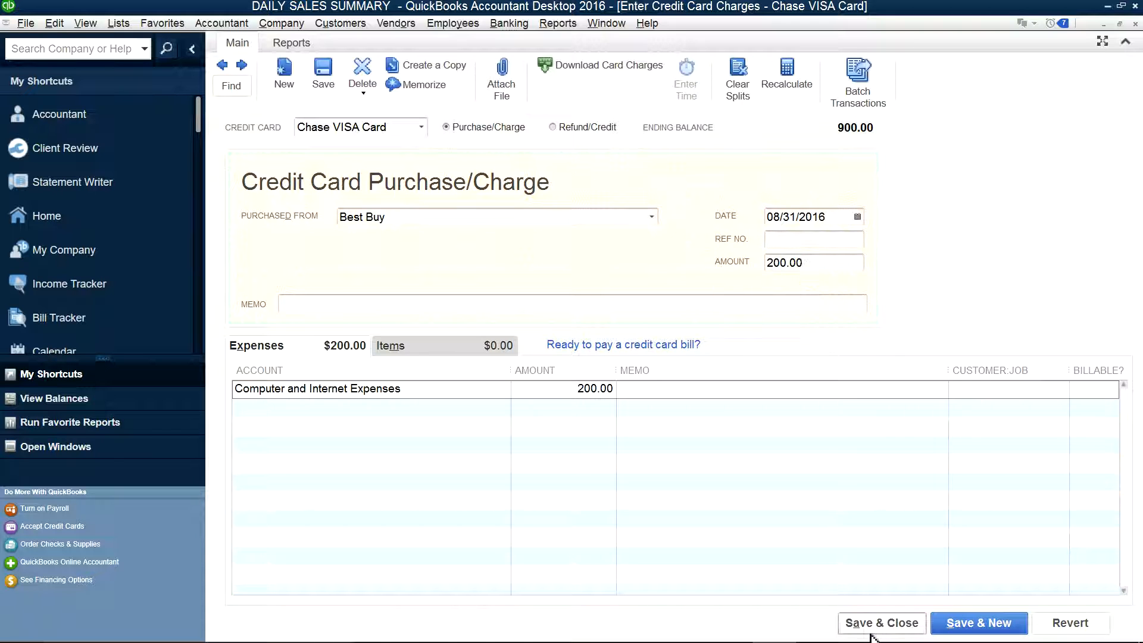
click(999, 622)
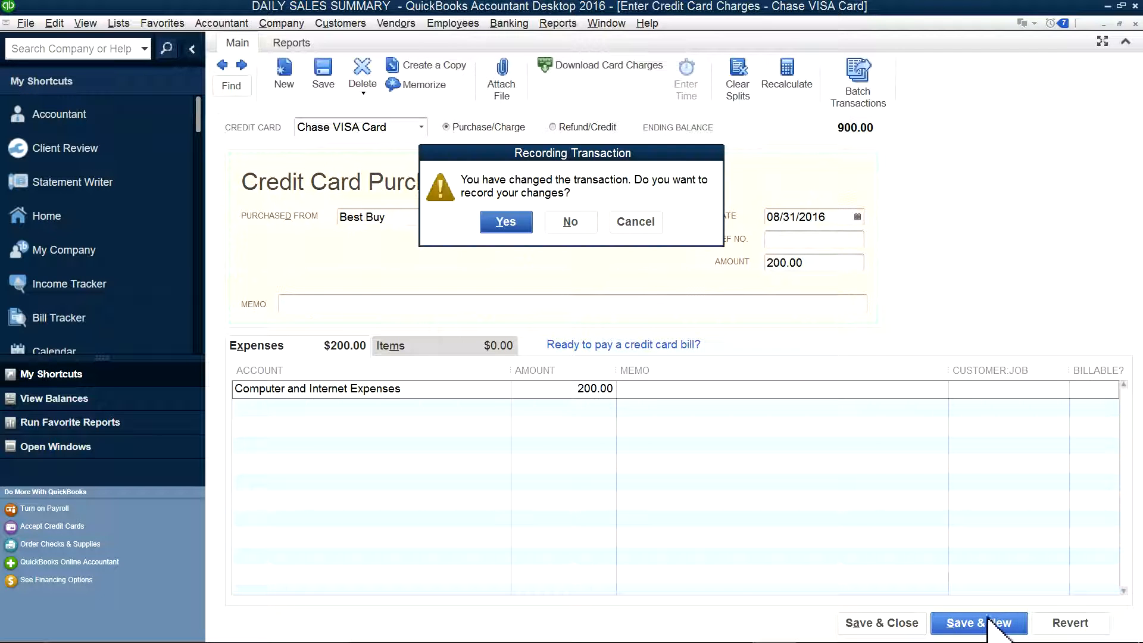
click(516, 228)
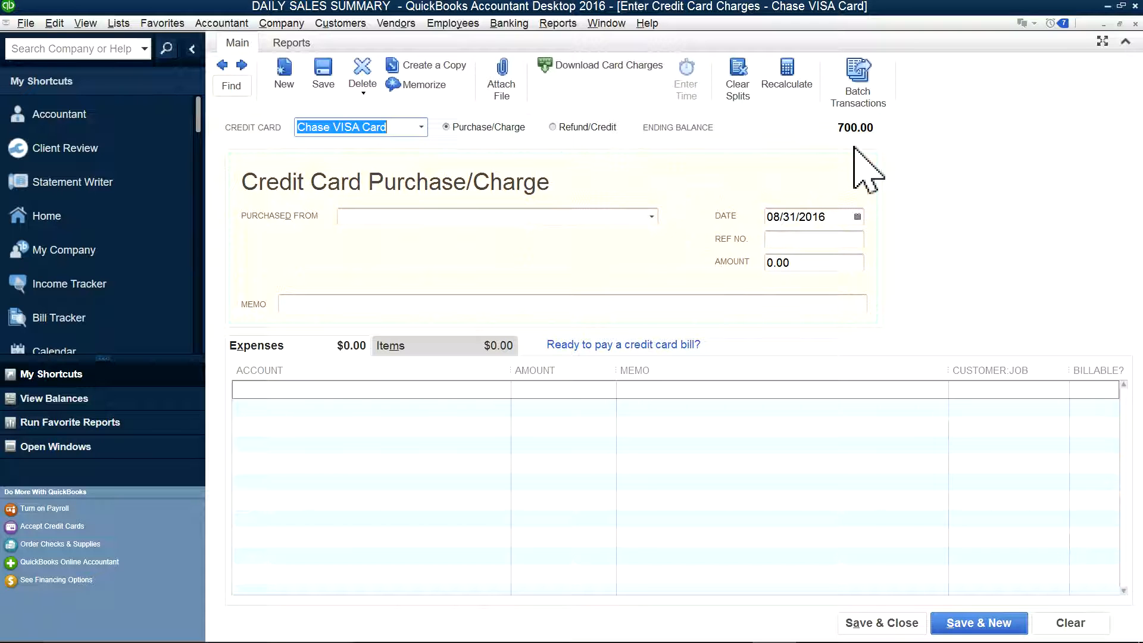
- Add Costco as a new vendor from the blank charge and use it as the payee
click(652, 216)
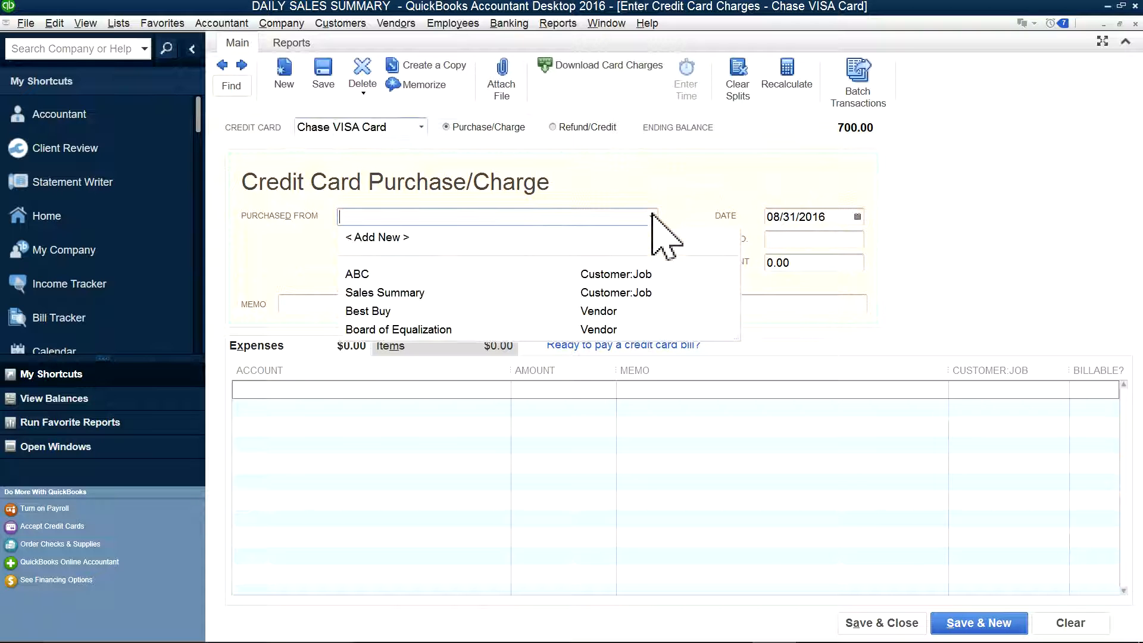
click(393, 235)
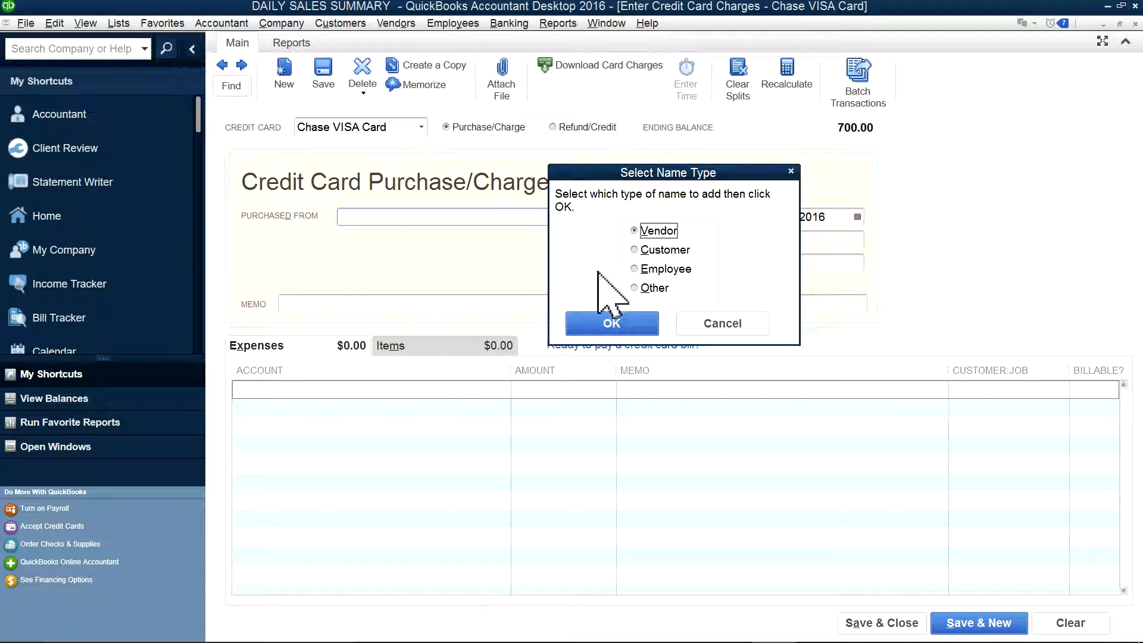
click(623, 326)
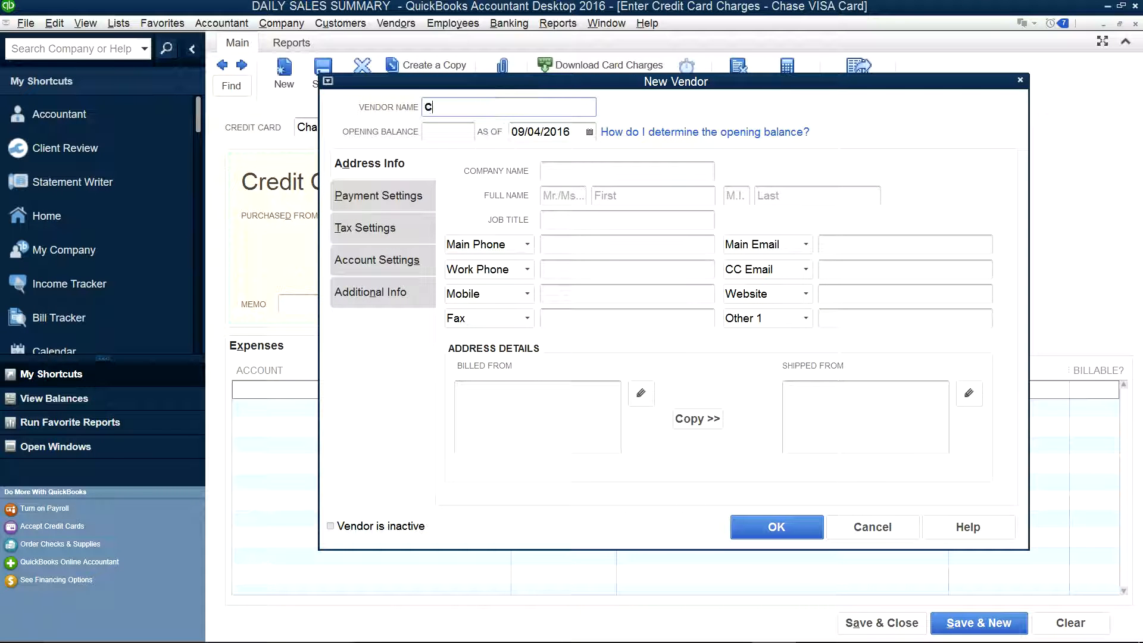
text(Costco)
click(777, 527)
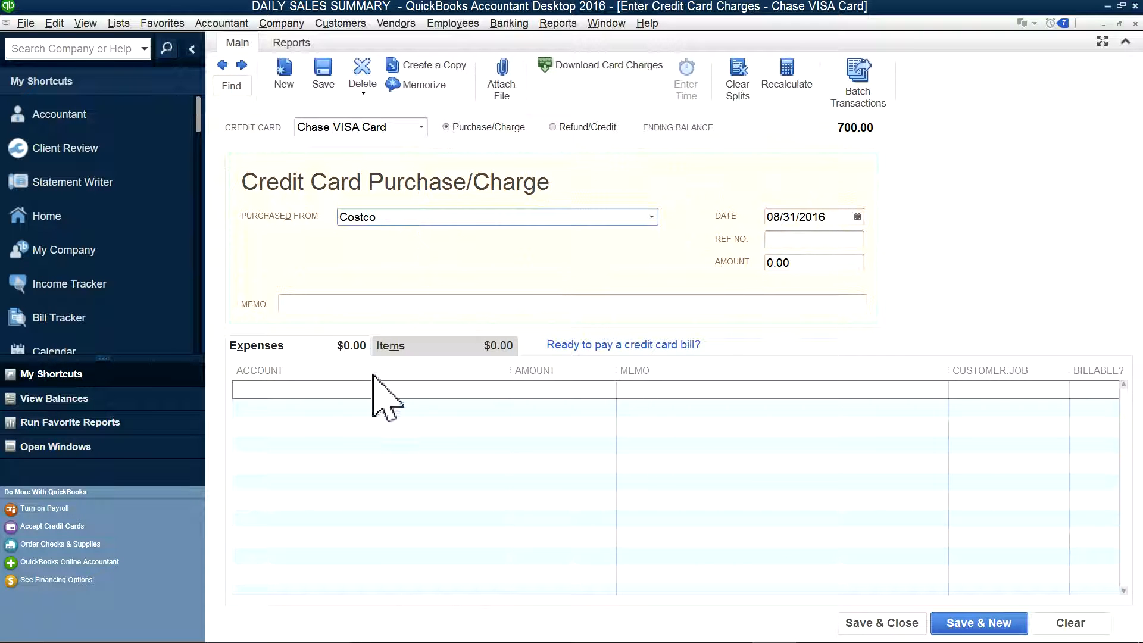
- Add expense lines to the Costco charge for Office Supplies at 250.00 and Telephone Expense at 100.00
click(506, 393)
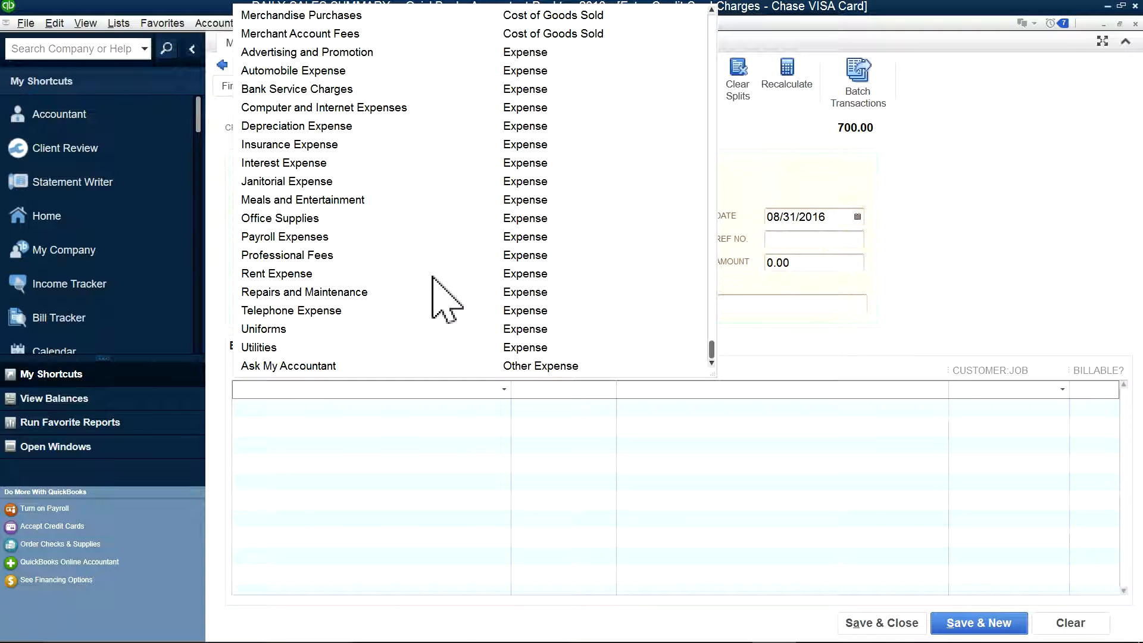
click(396, 219)
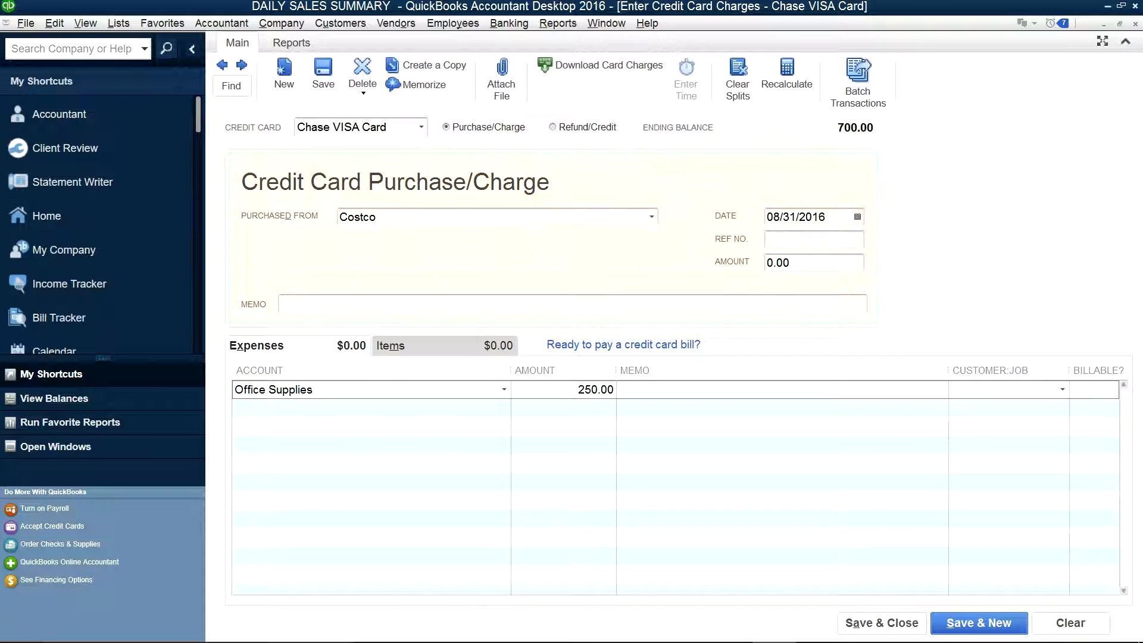
click(643, 406)
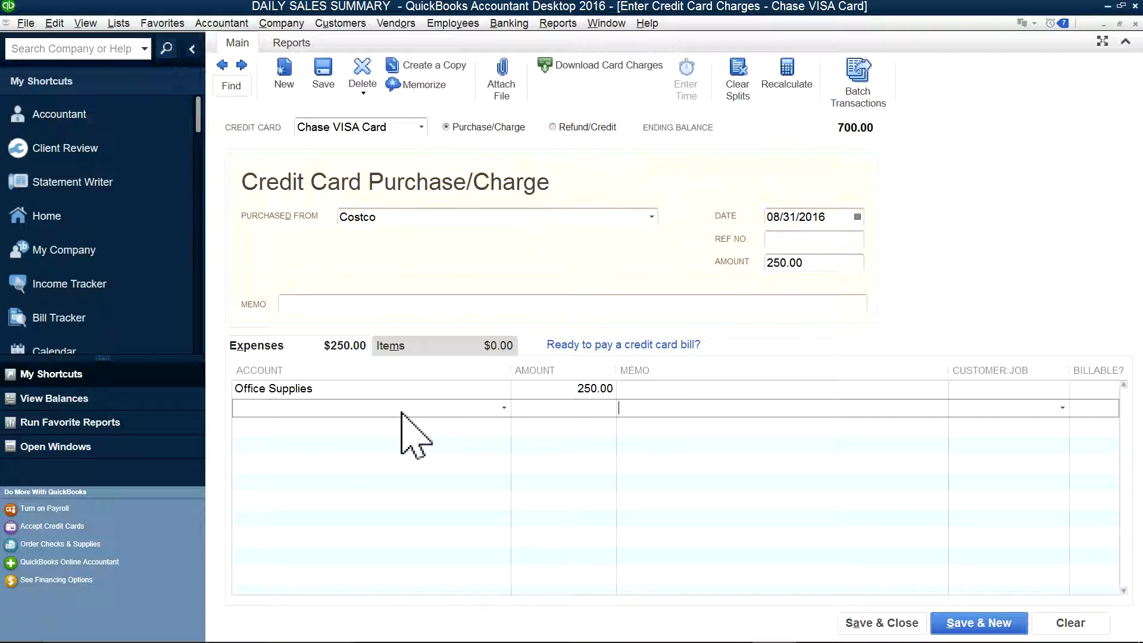
click(503, 407)
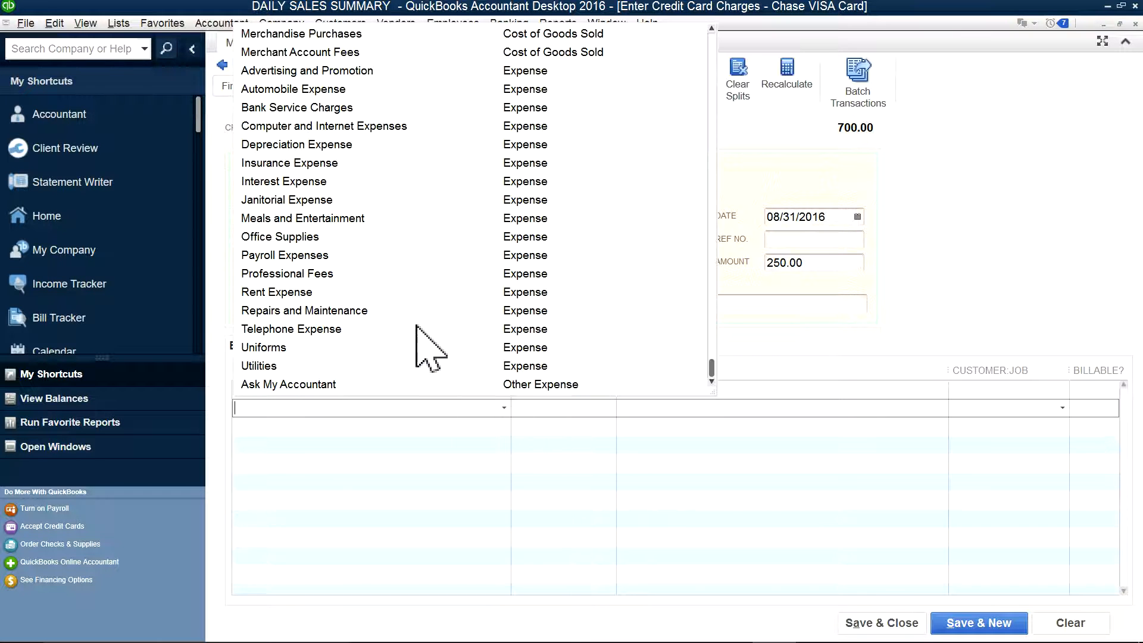
click(390, 331)
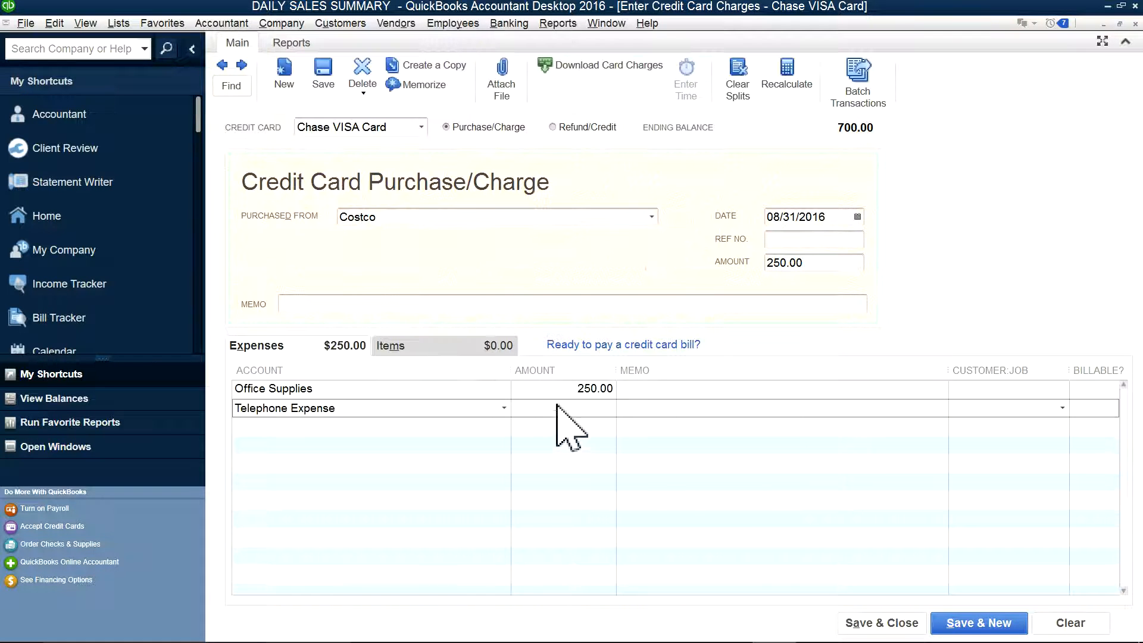
click(592, 409)
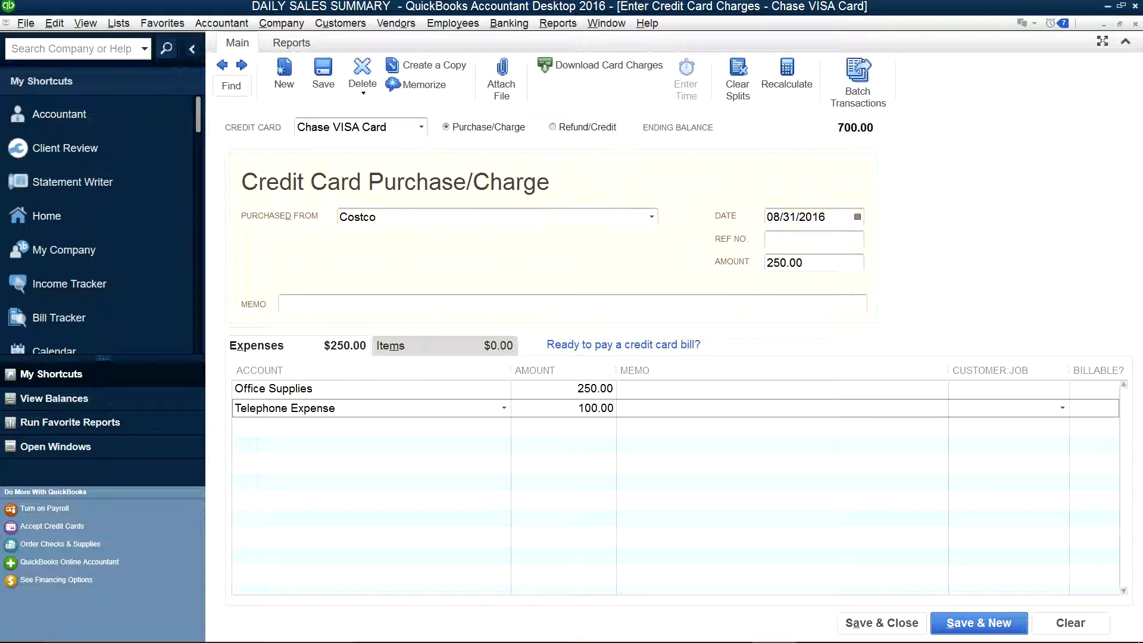
click(357, 425)
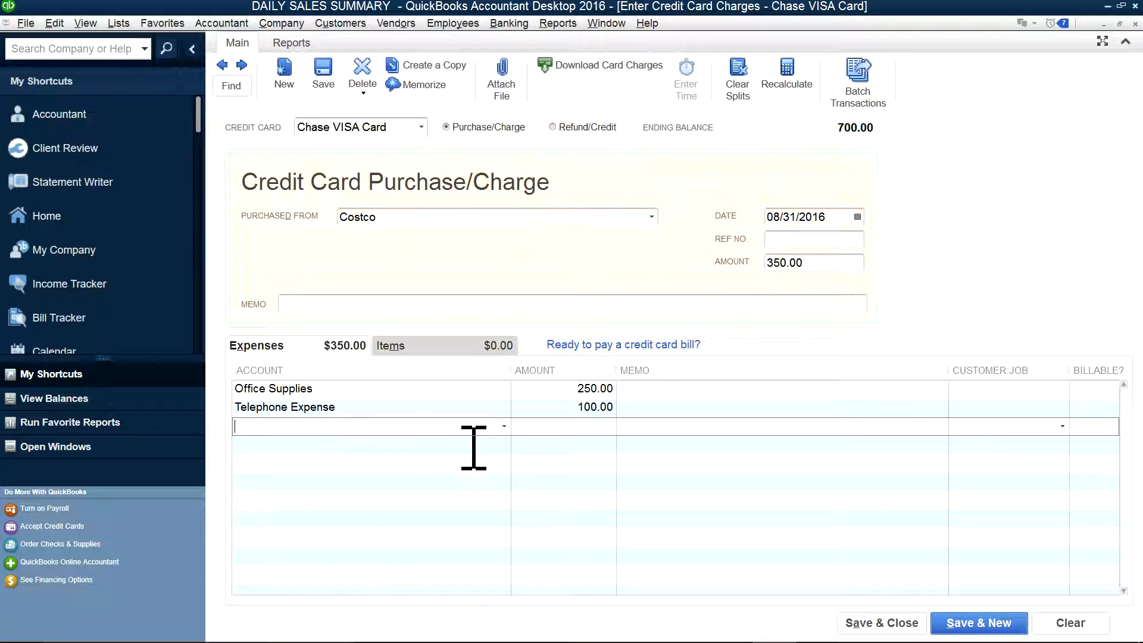
- Add a Janitorial Expense line of 50.00 to the Costco charge and save it, continuing to a new charge
click(503, 425)
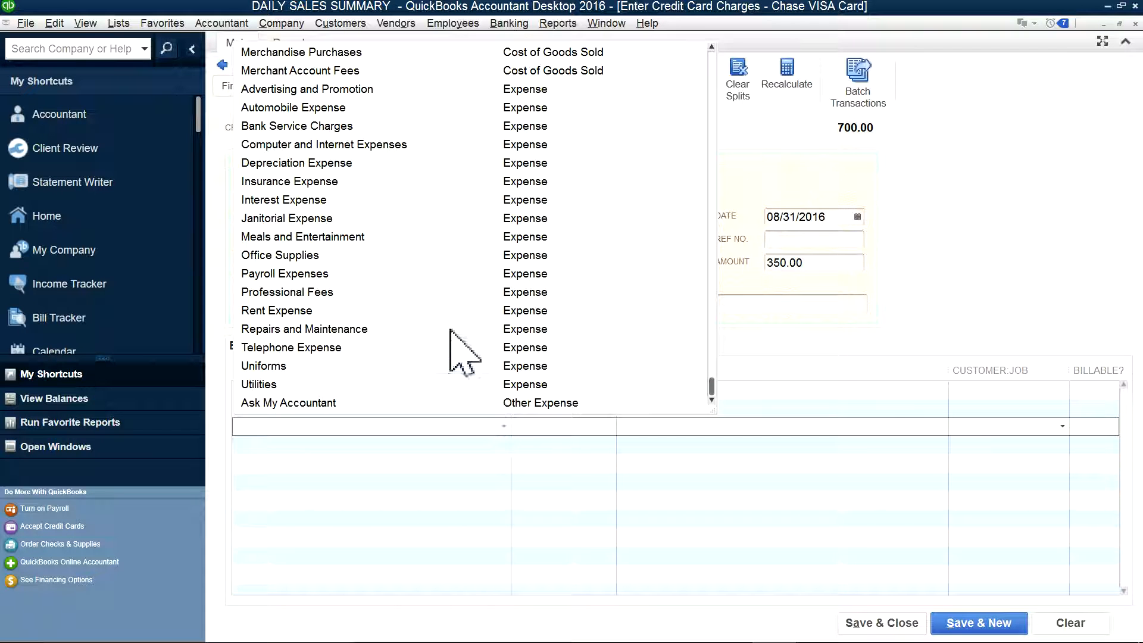
click(324, 219)
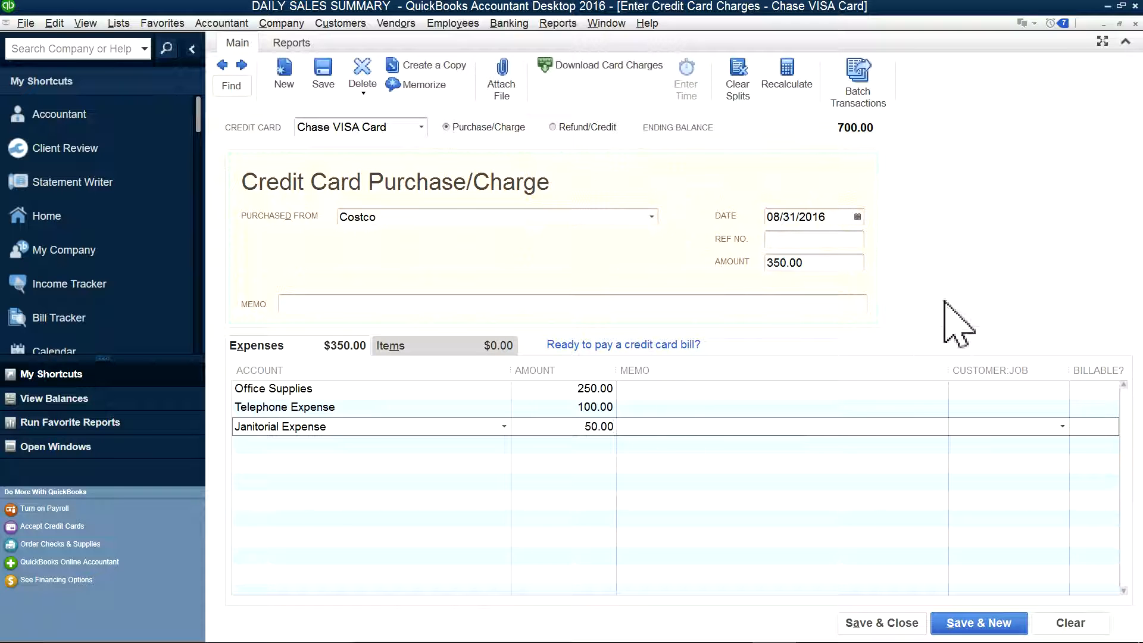
key(Tab)
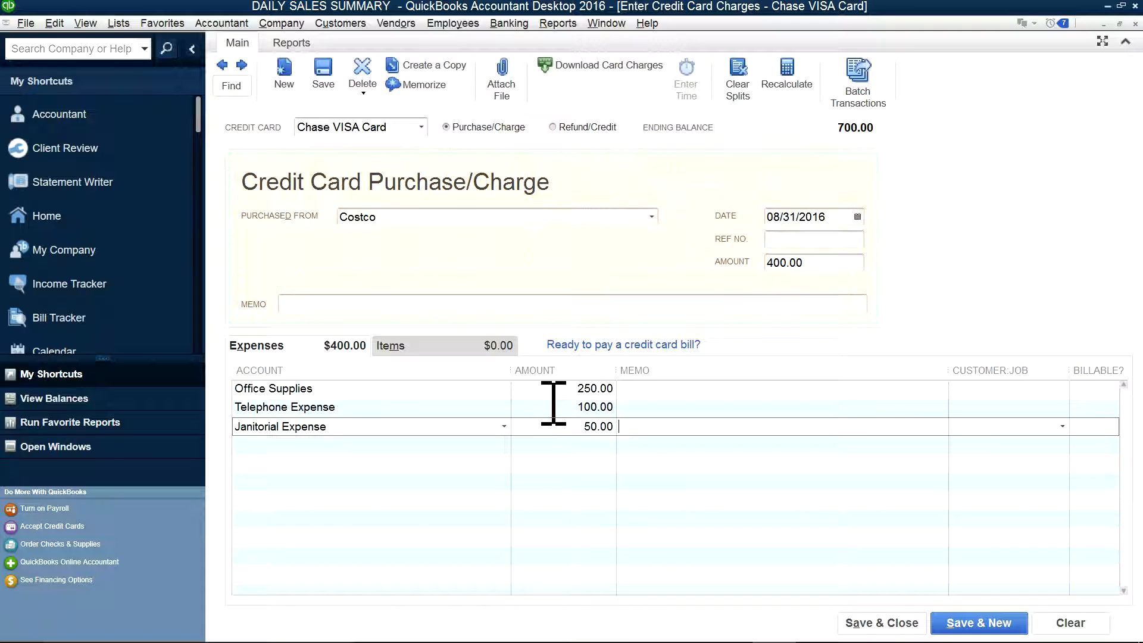
click(602, 466)
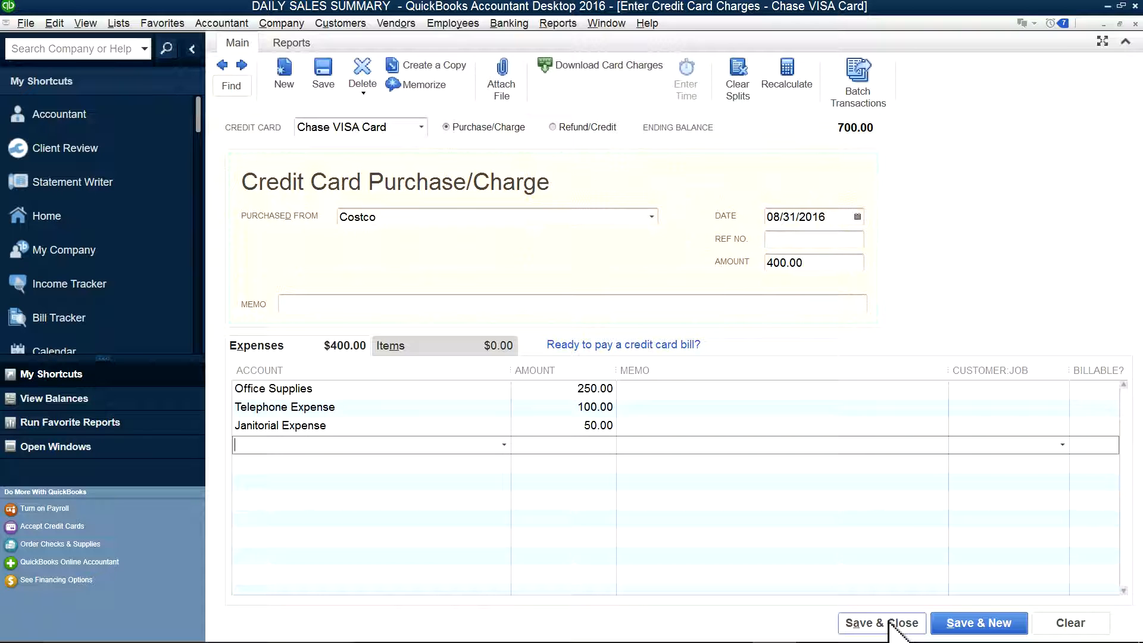
click(951, 621)
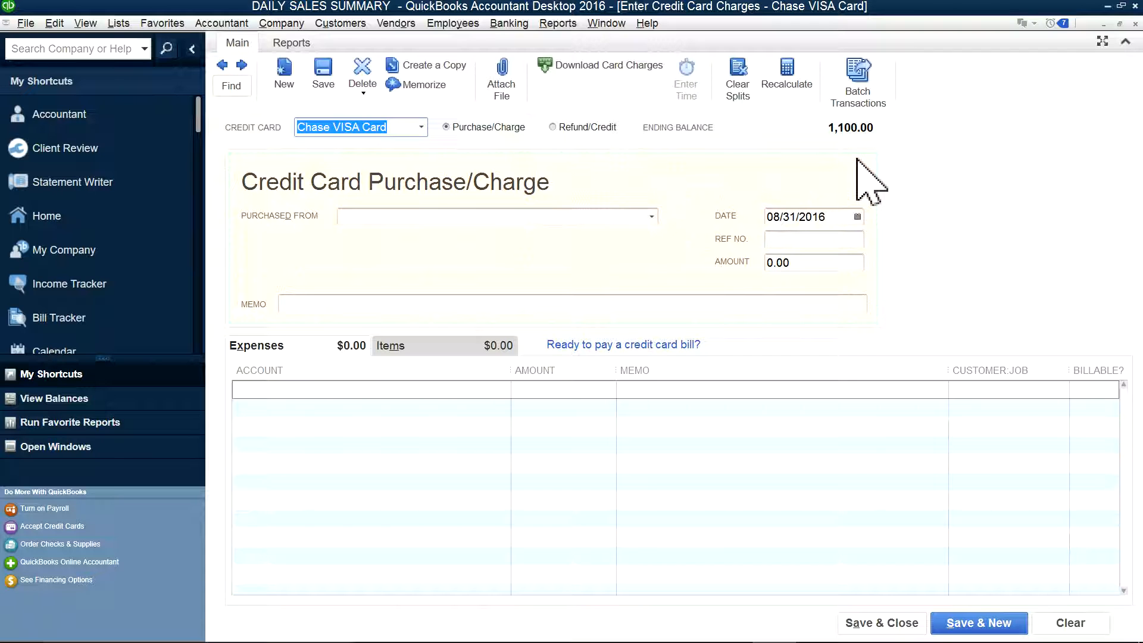
- Recall the saved Costco charge, and start a new transaction as a Refund/Credit from Costco
click(221, 64)
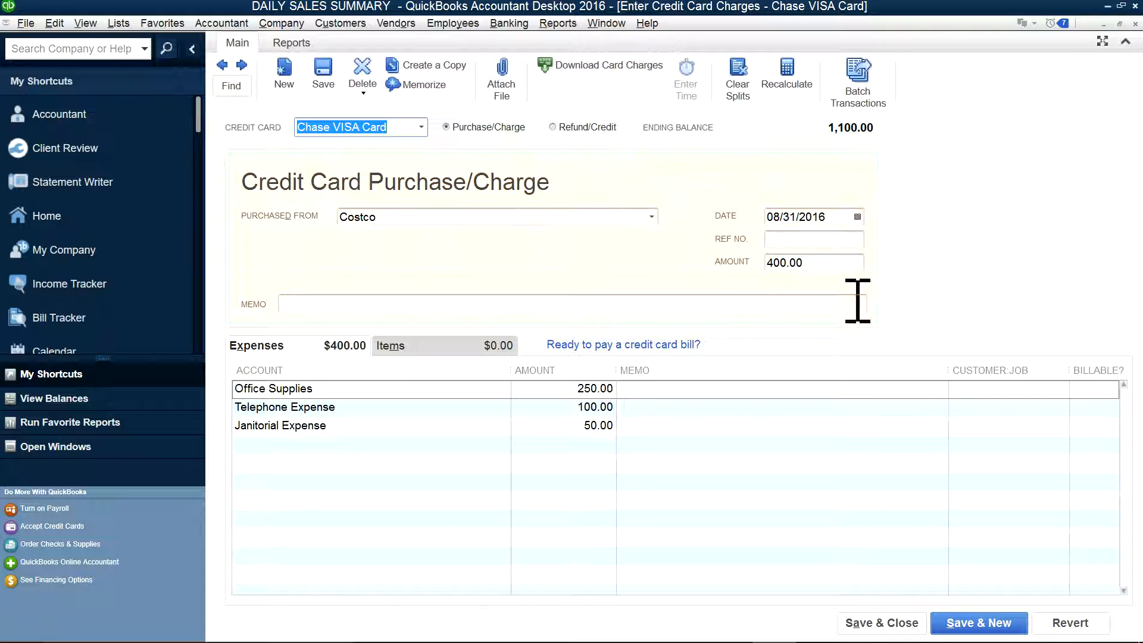
click(280, 74)
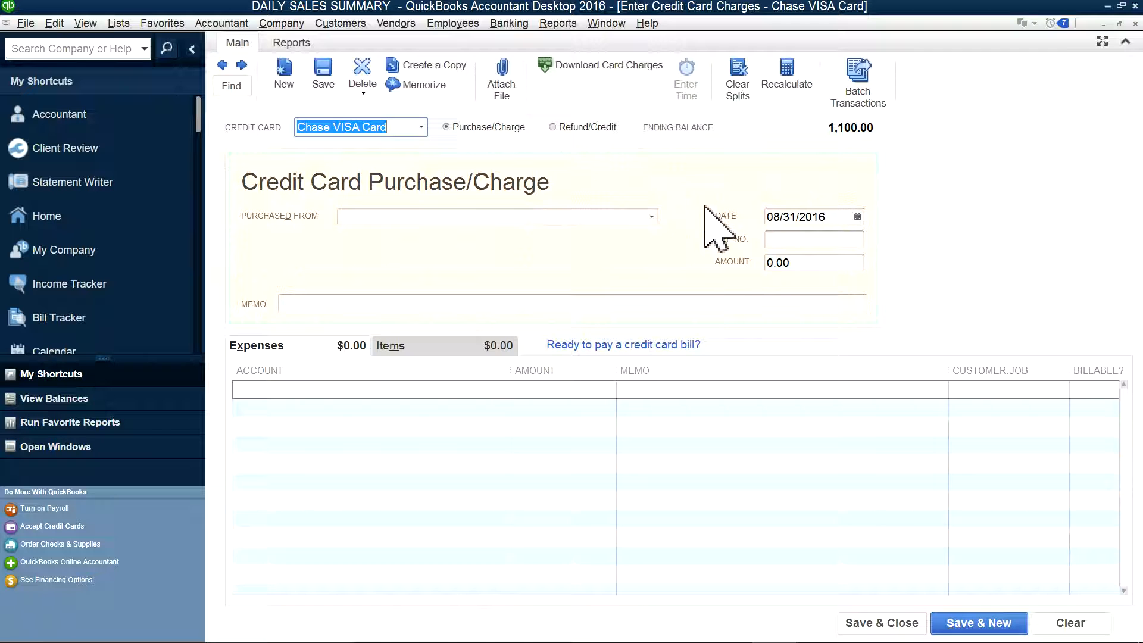
click(555, 127)
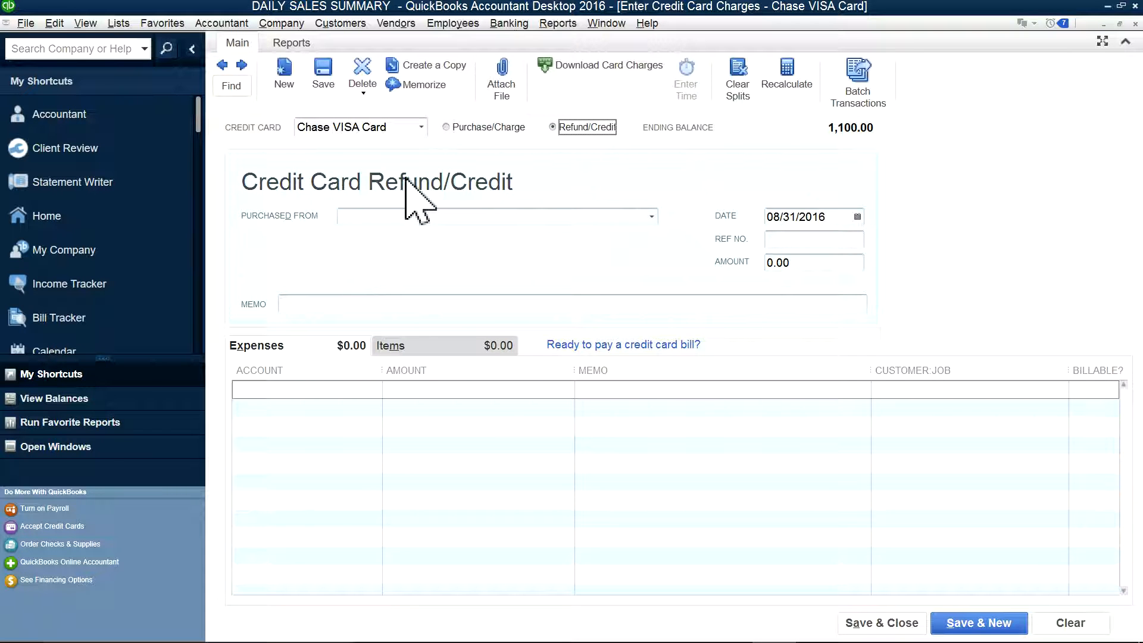
click(651, 216)
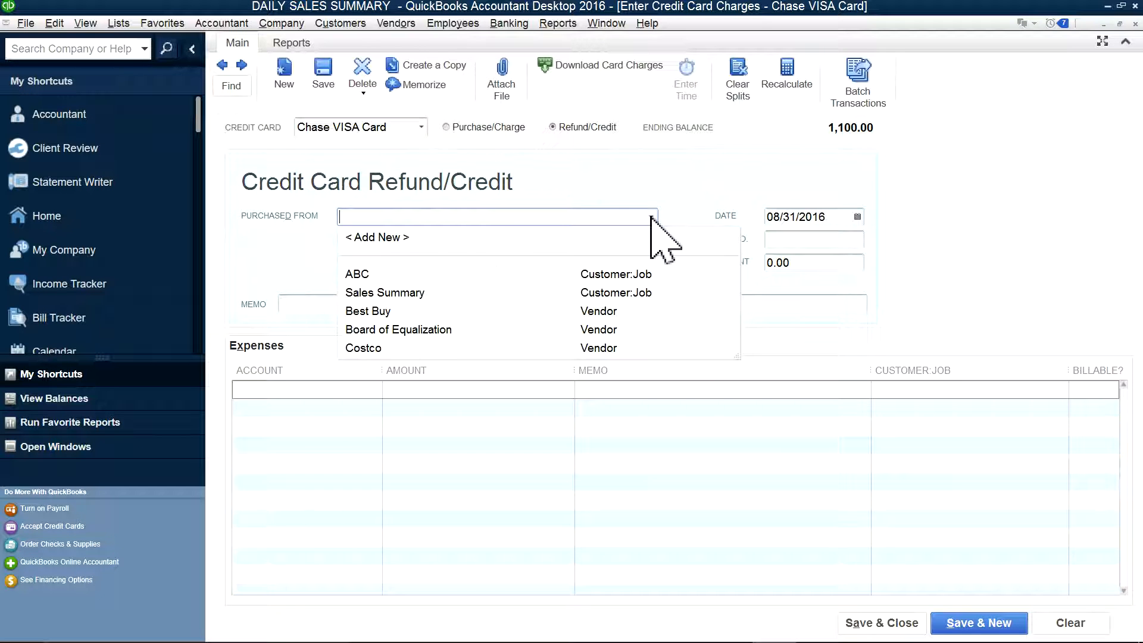
click(369, 348)
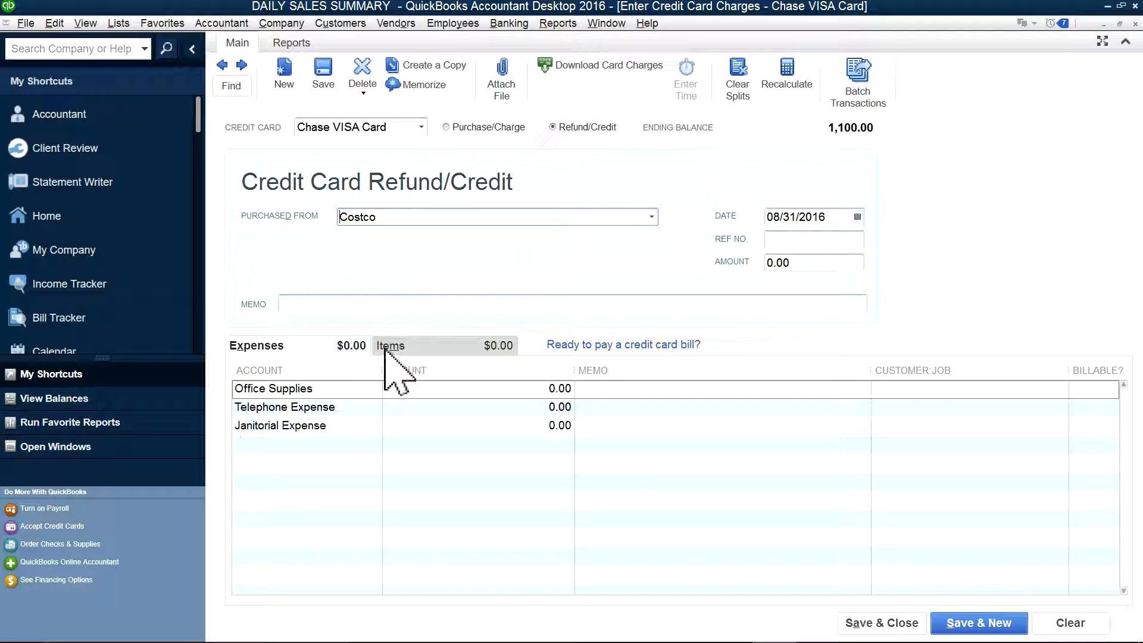
- Enter 100.00 for Telephone Expense on the Costco refund and save it, continuing to a new transaction
click(539, 407)
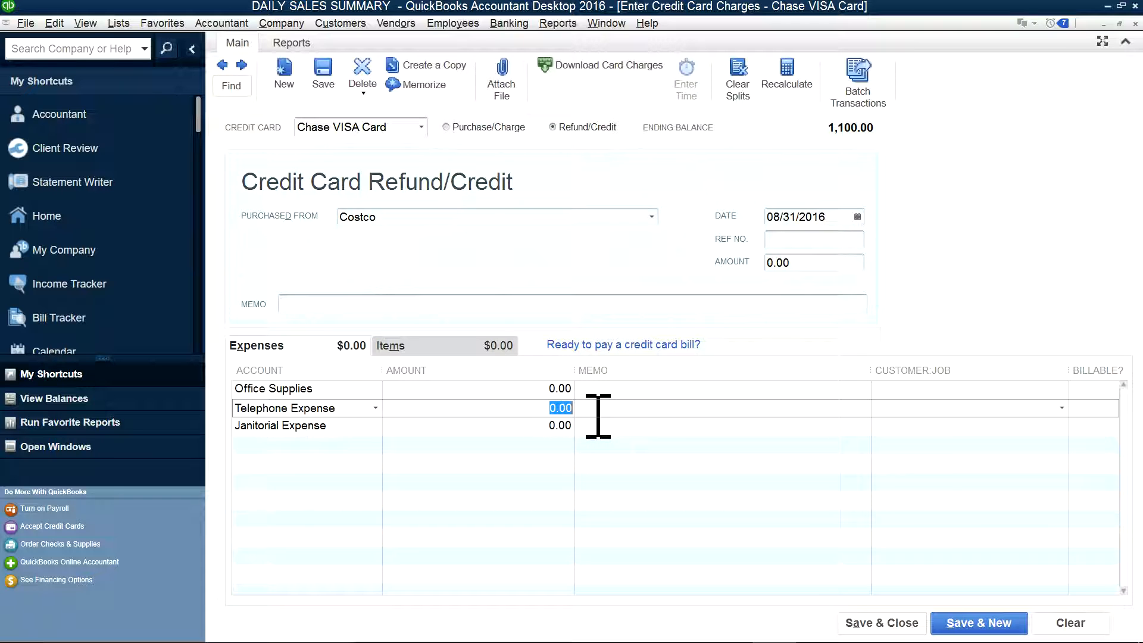
text(10)
click(671, 463)
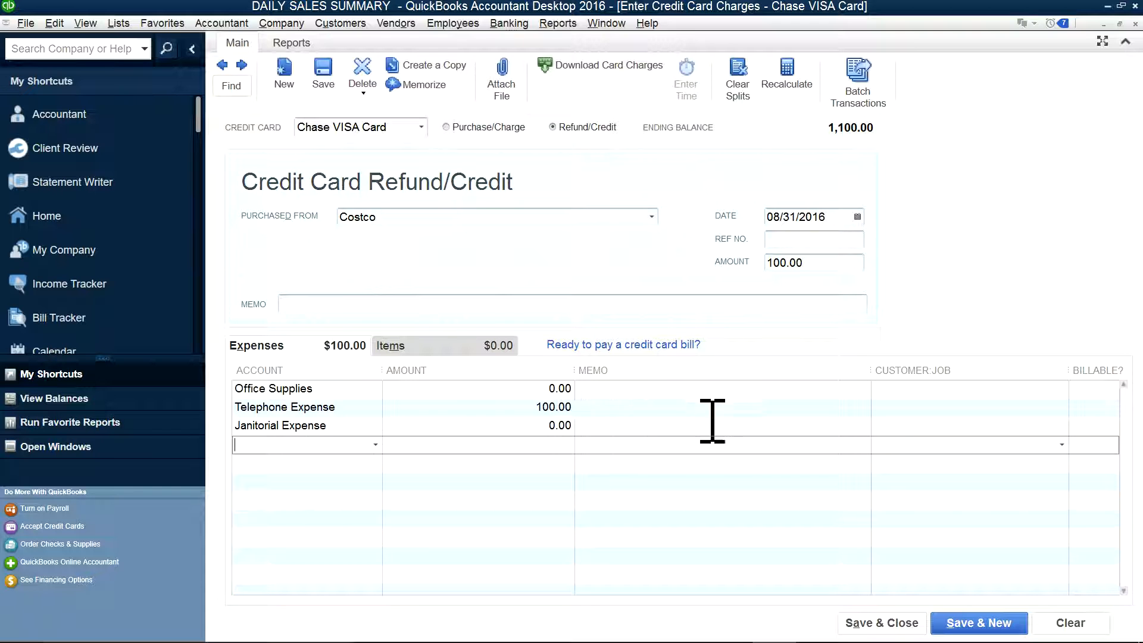
click(967, 621)
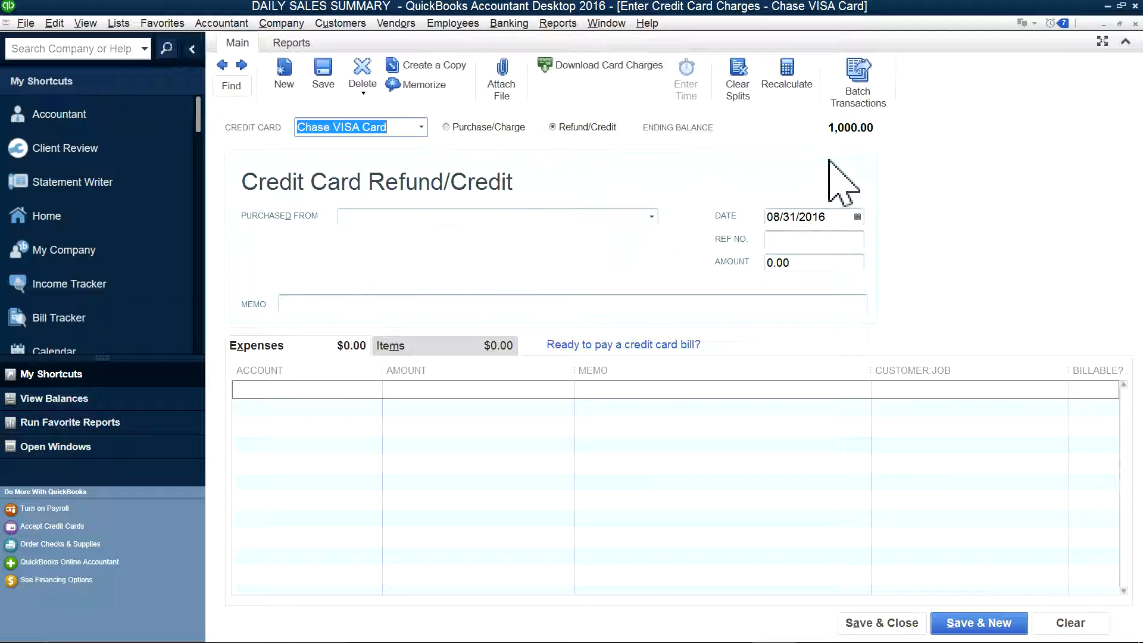
- Set the blank form back to Purchase/Charge, and close and reopen Enter Credit Card Charges
click(459, 126)
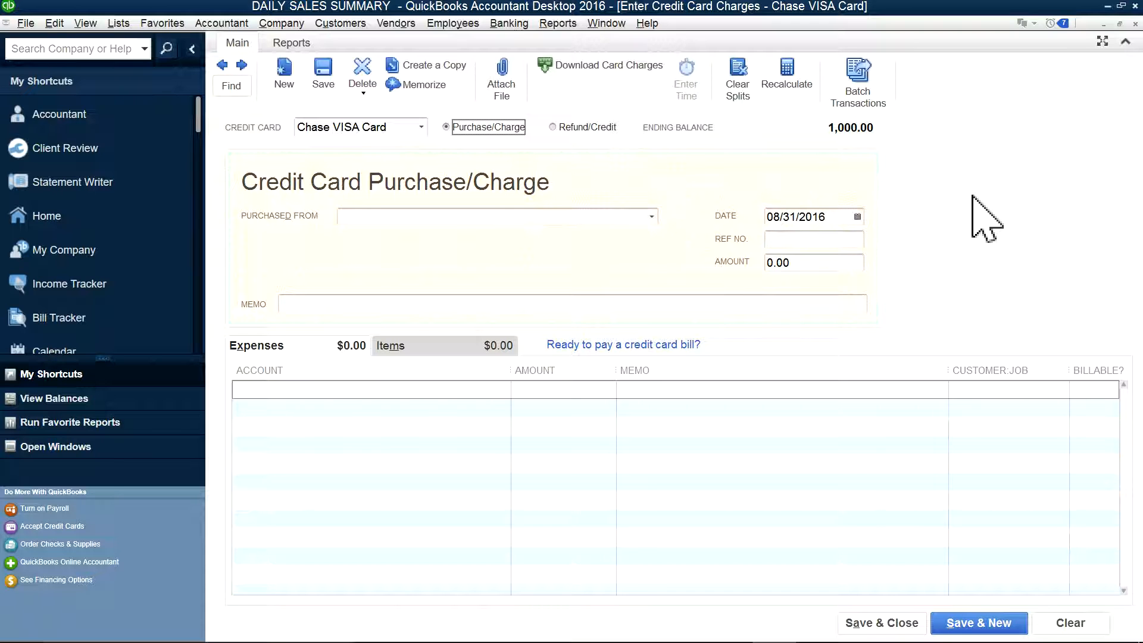
click(1135, 24)
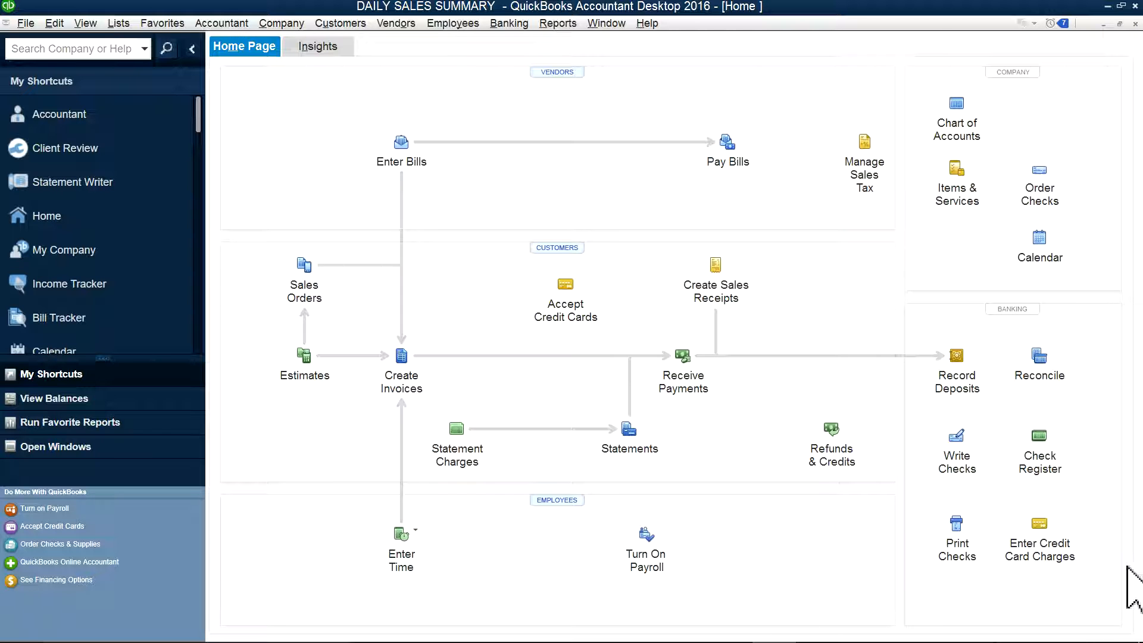
click(1042, 550)
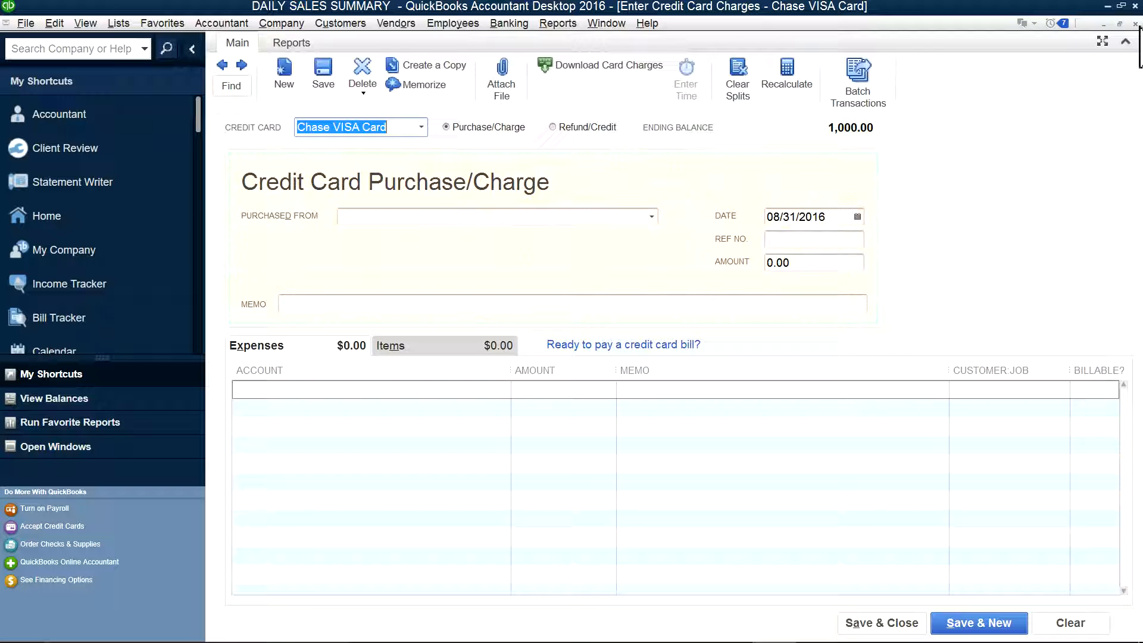
- Close the credit card charges form and open a blank check drawn on the Checking account
click(1134, 23)
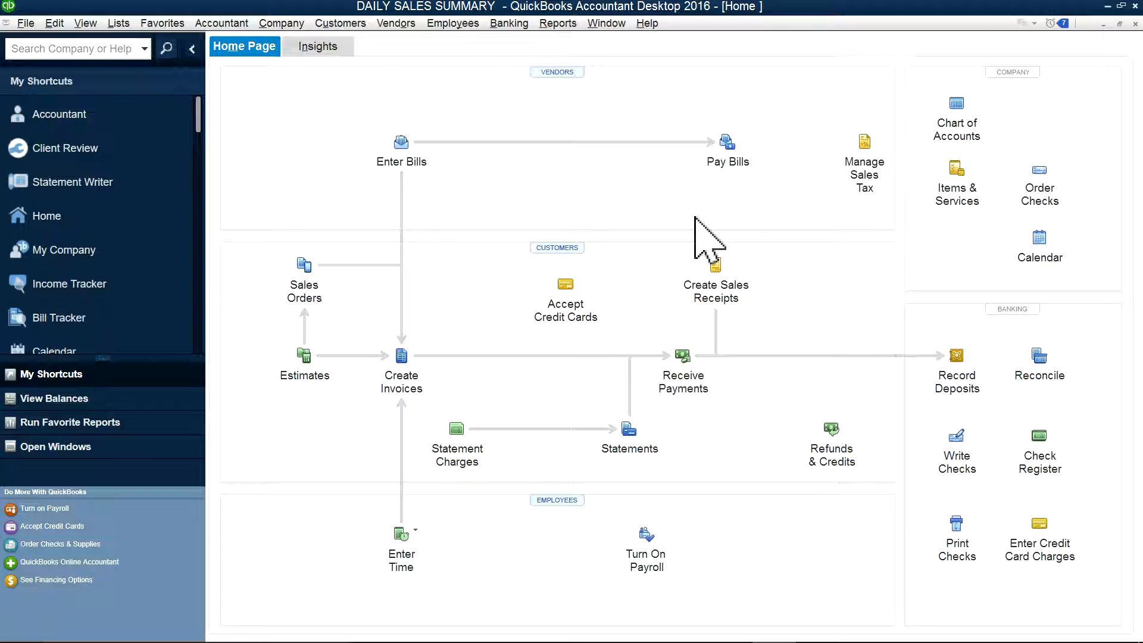
click(507, 24)
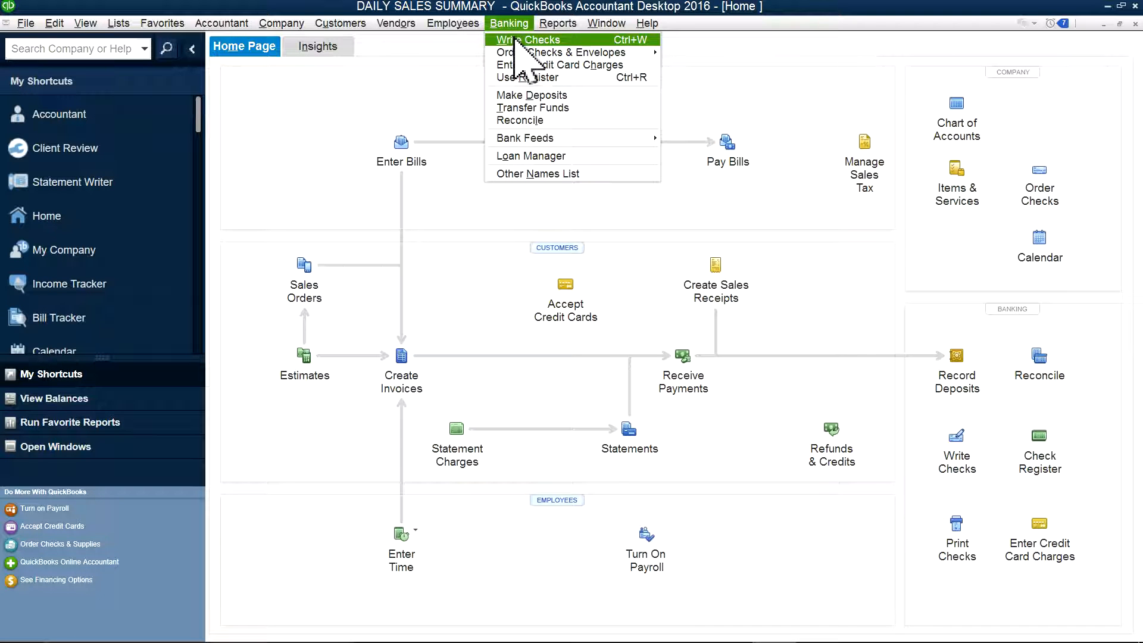
click(512, 39)
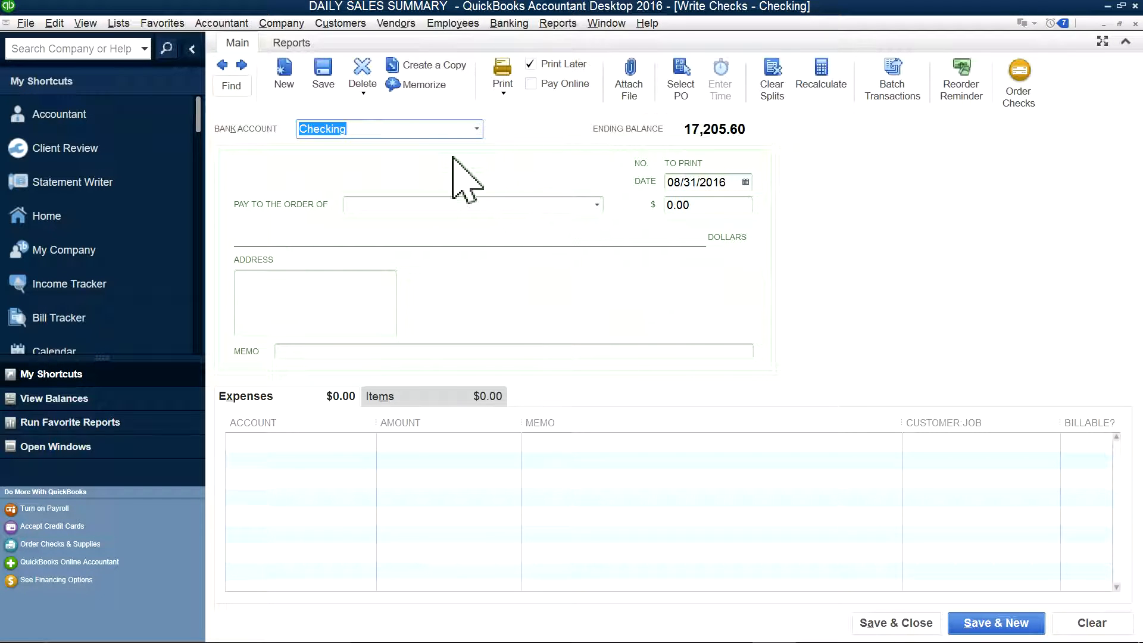
click(379, 128)
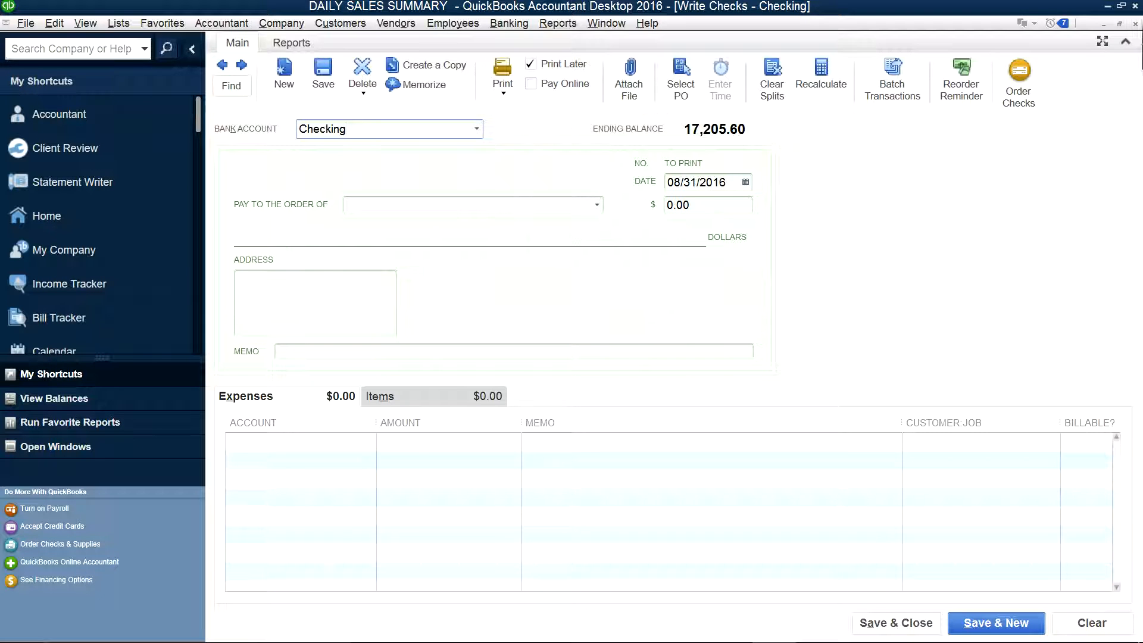
click(1135, 24)
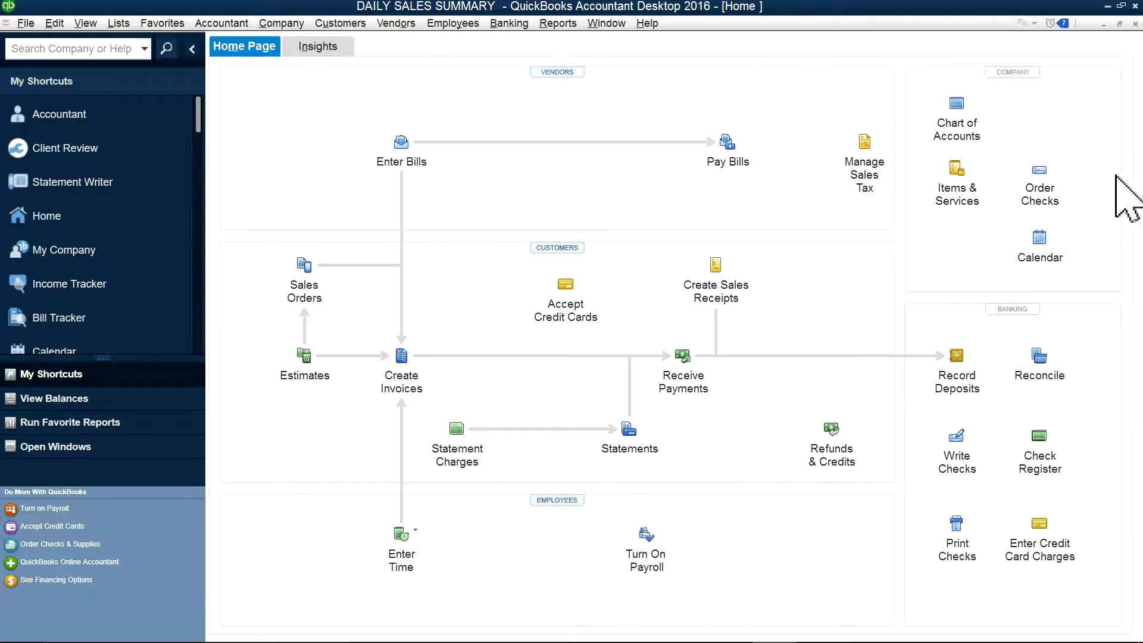
click(958, 461)
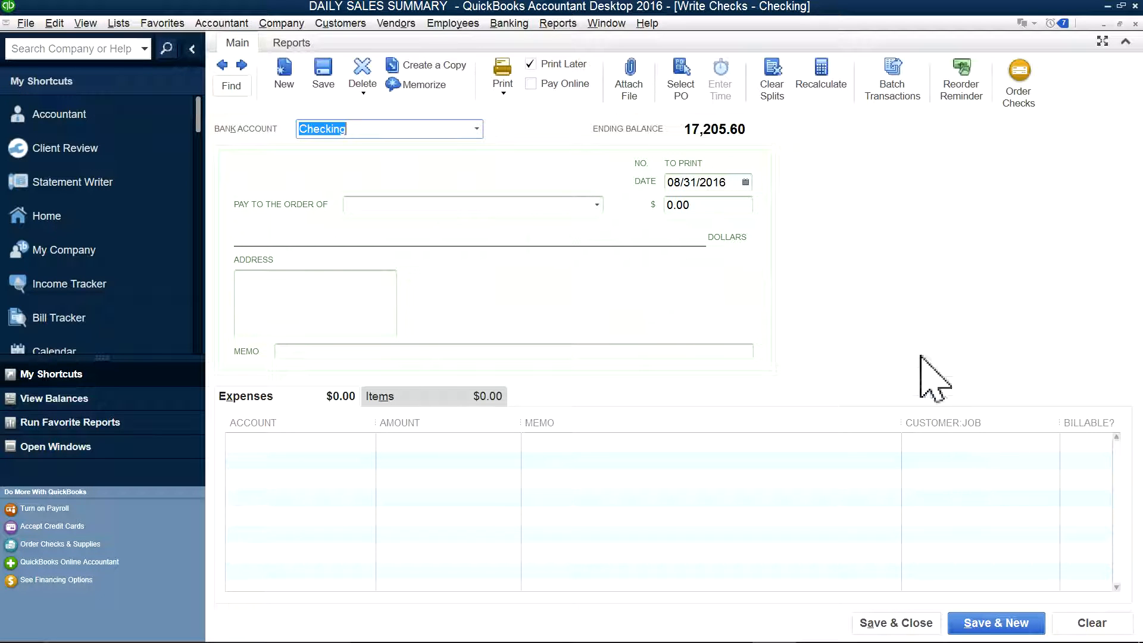
- Add Chase Visa Card as a new vendor and make it the payee of the check
click(597, 205)
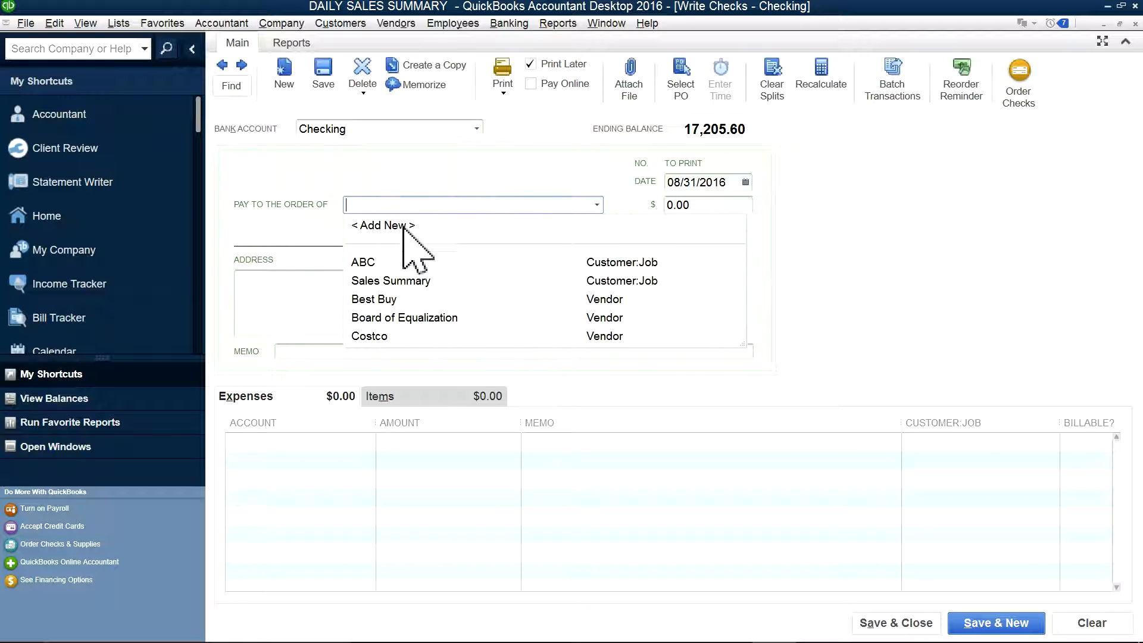
click(381, 222)
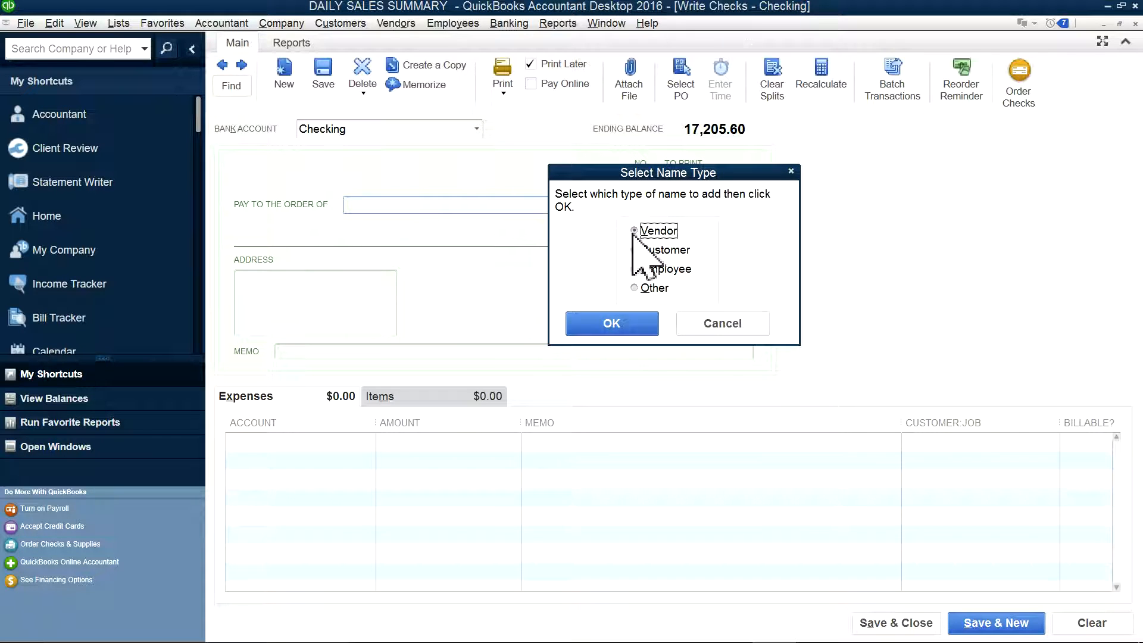
click(600, 326)
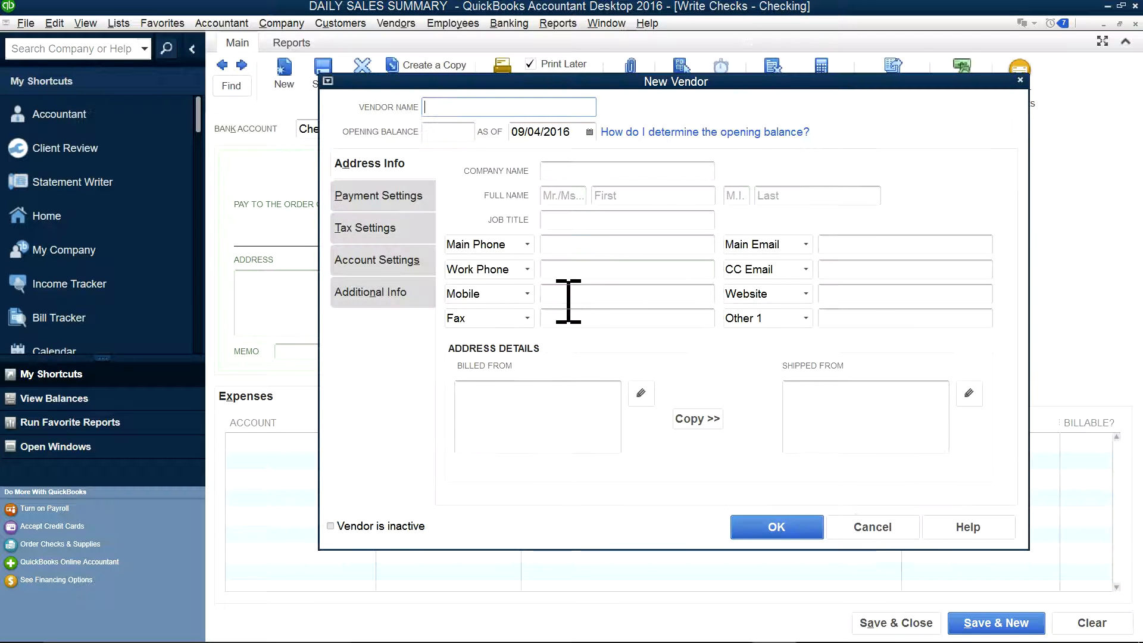
text(C)
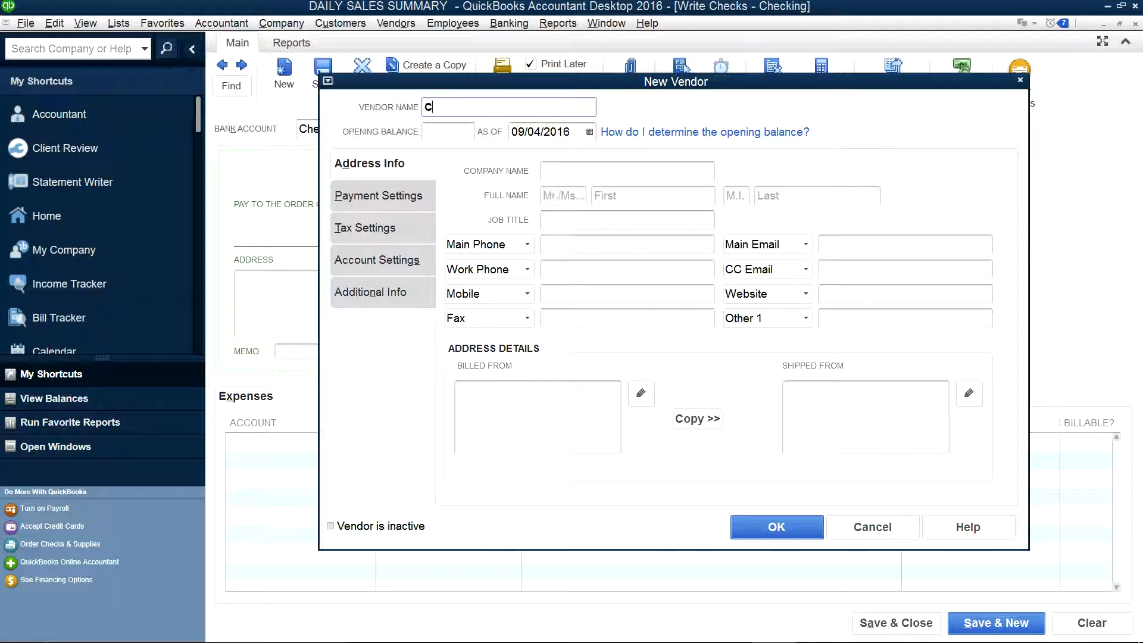
text(hase Visa Card)
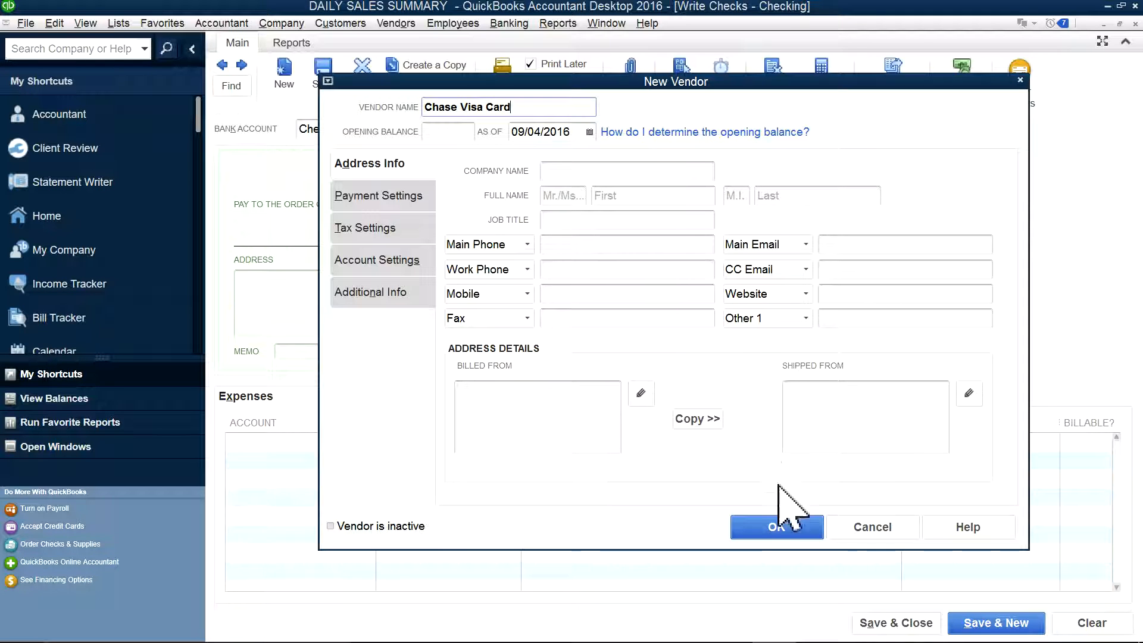
click(780, 528)
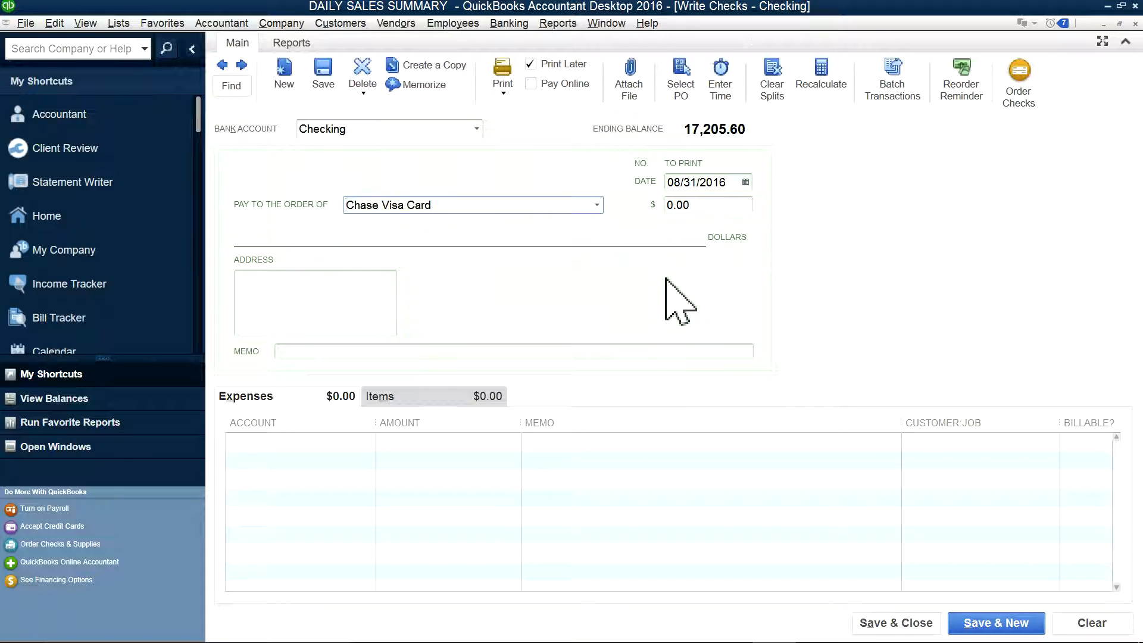
- Assign the check's first expense line to the Chase VISA Card credit card account and widen the account column
click(319, 443)
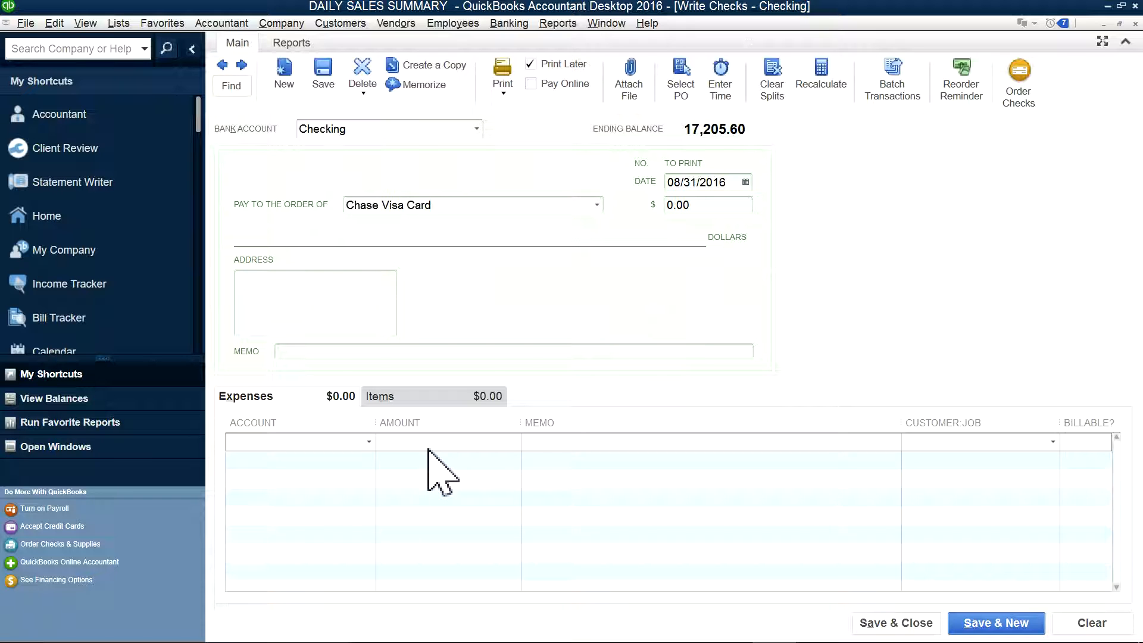
click(367, 442)
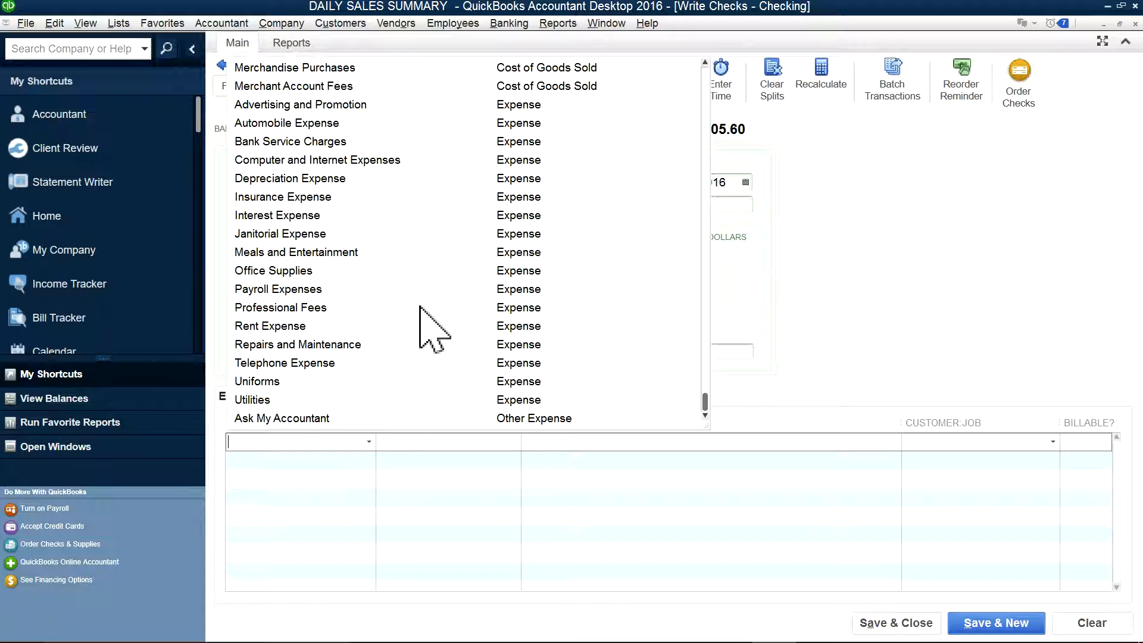
scroll(419, 309, up, 3)
scroll(419, 308, up, 2)
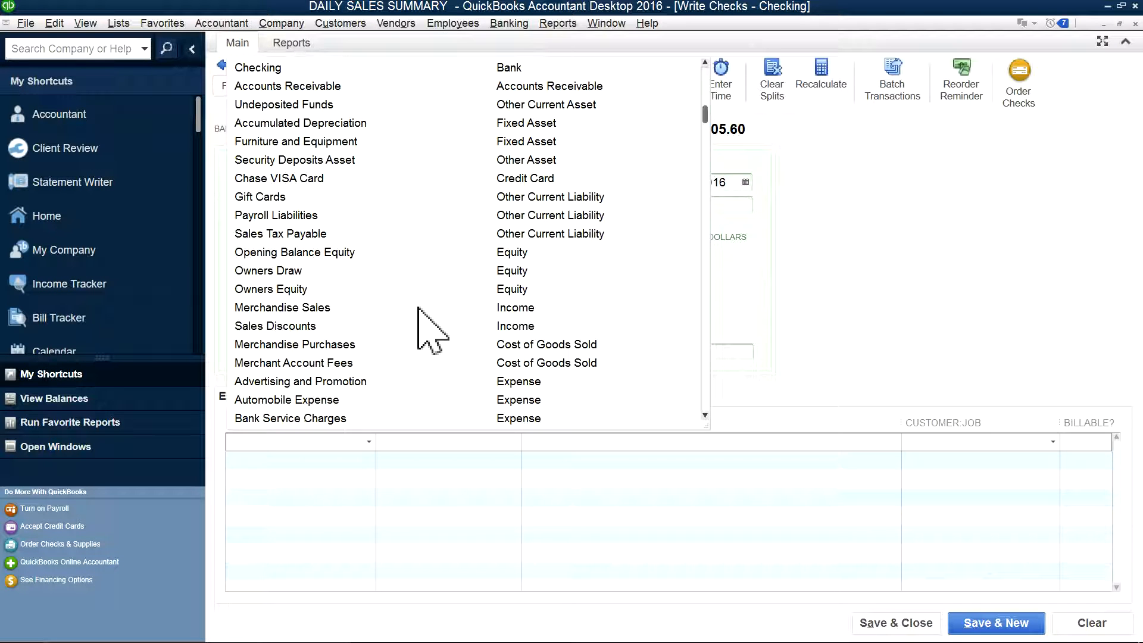
click(278, 177)
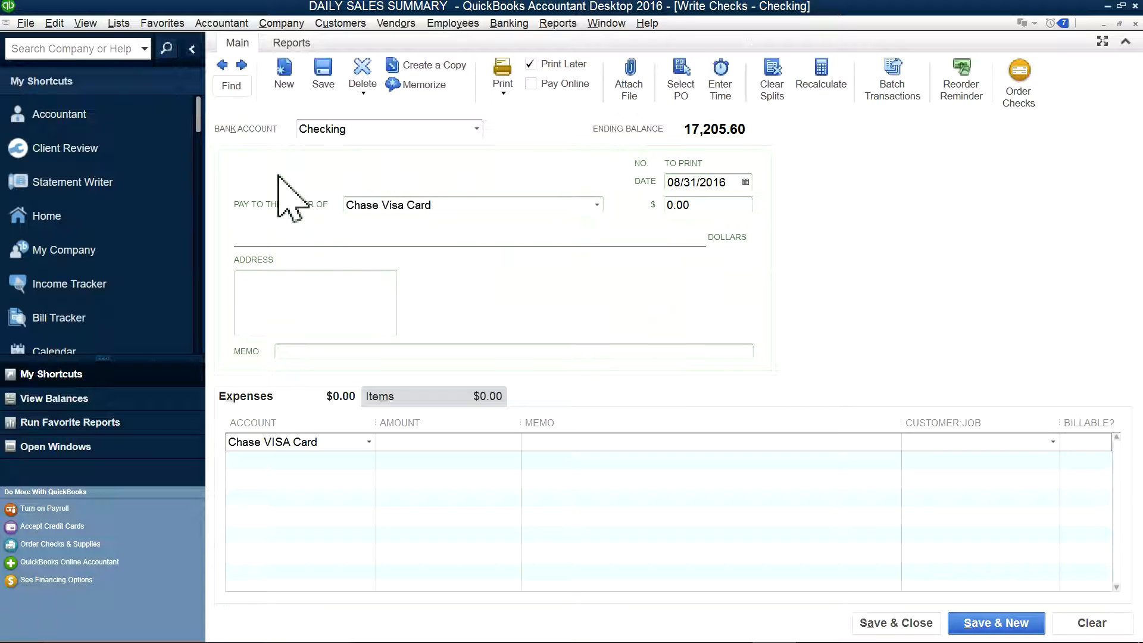
drag(375, 418, 421, 421)
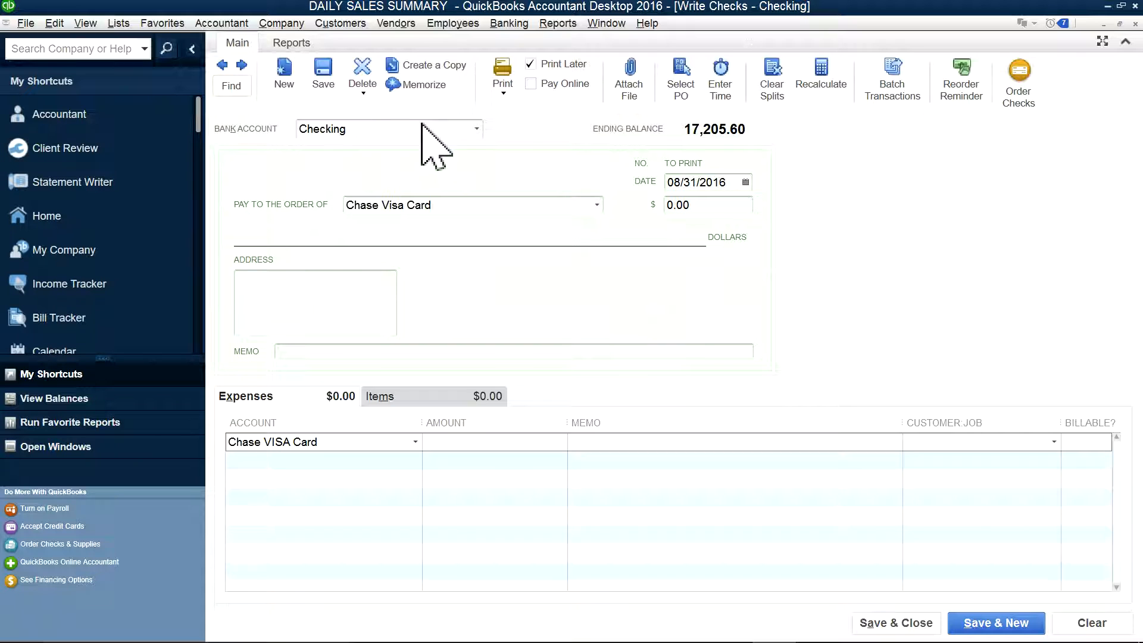
- Review the bank accounts available for the check and the account choices on its first expense line
click(470, 128)
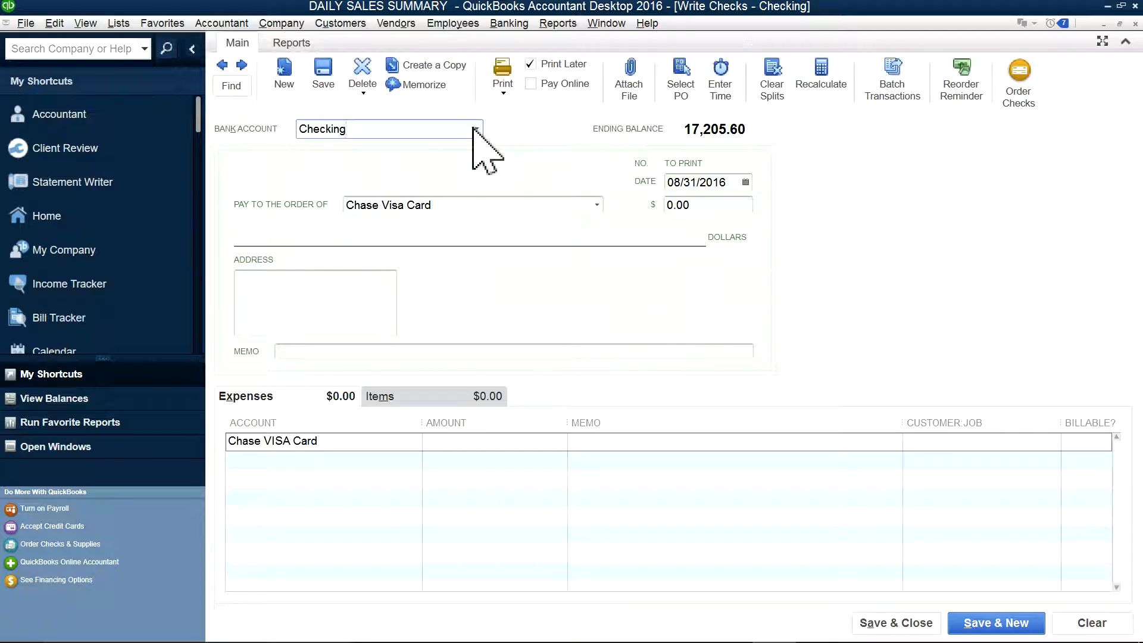
click(474, 129)
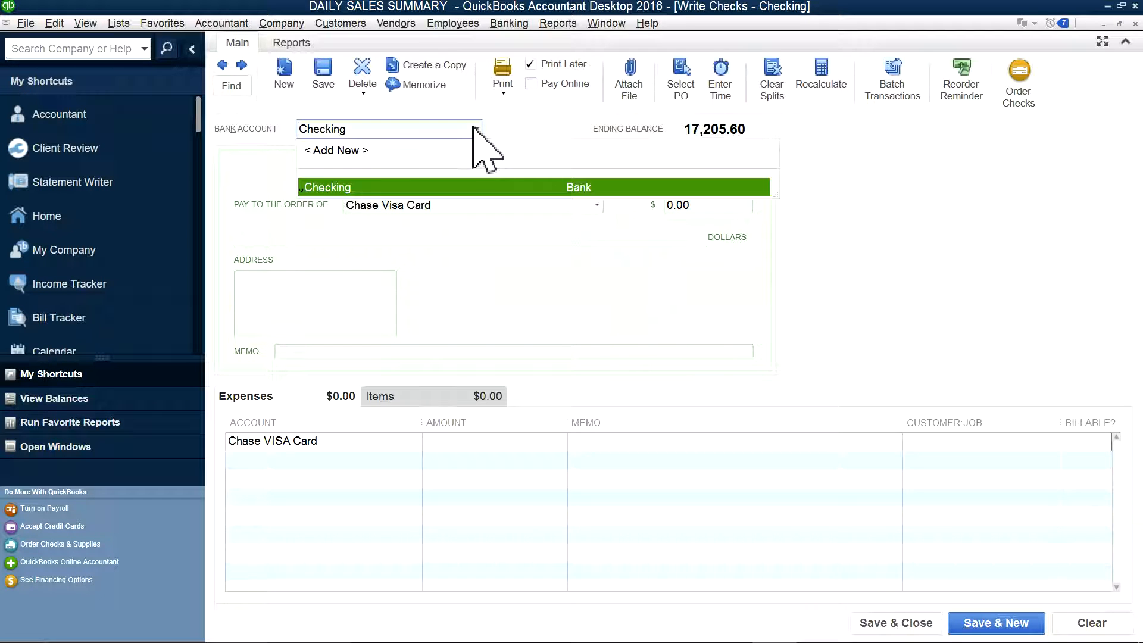
click(268, 151)
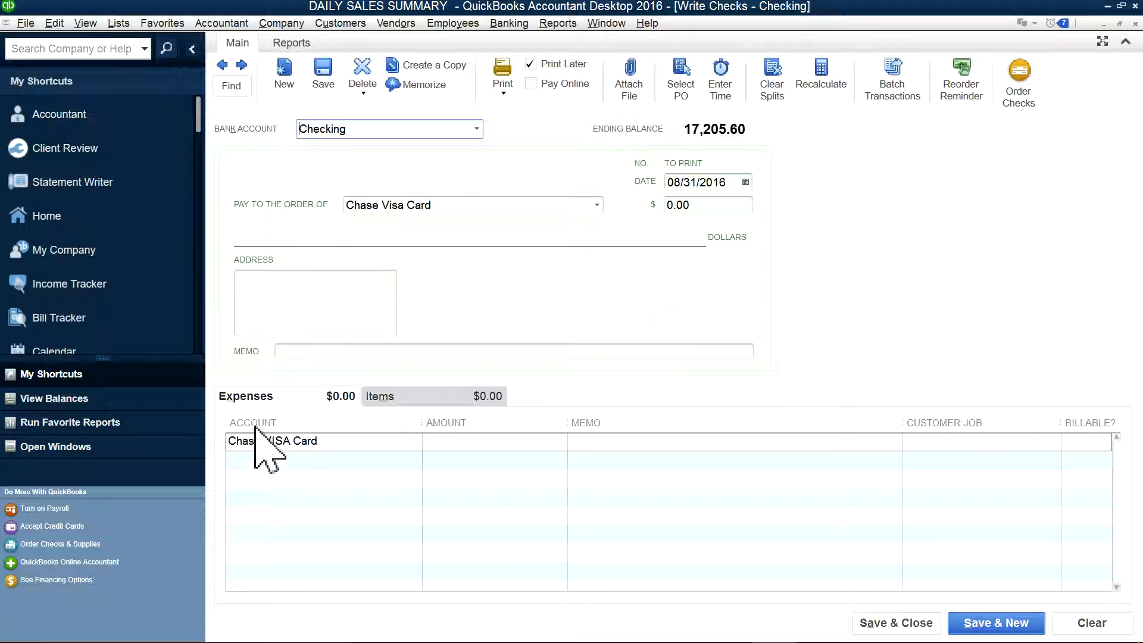
click(353, 445)
click(414, 442)
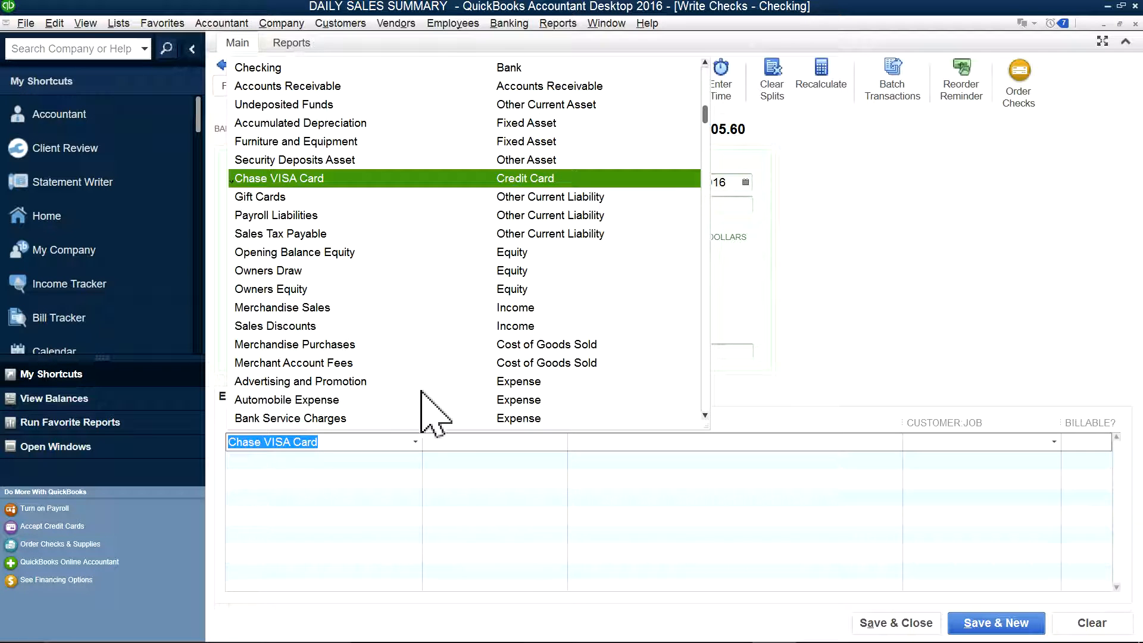
- Enter 1,000.00 for the Chase VISA Card line, change the amount to 600.00, and save and close the check
click(479, 447)
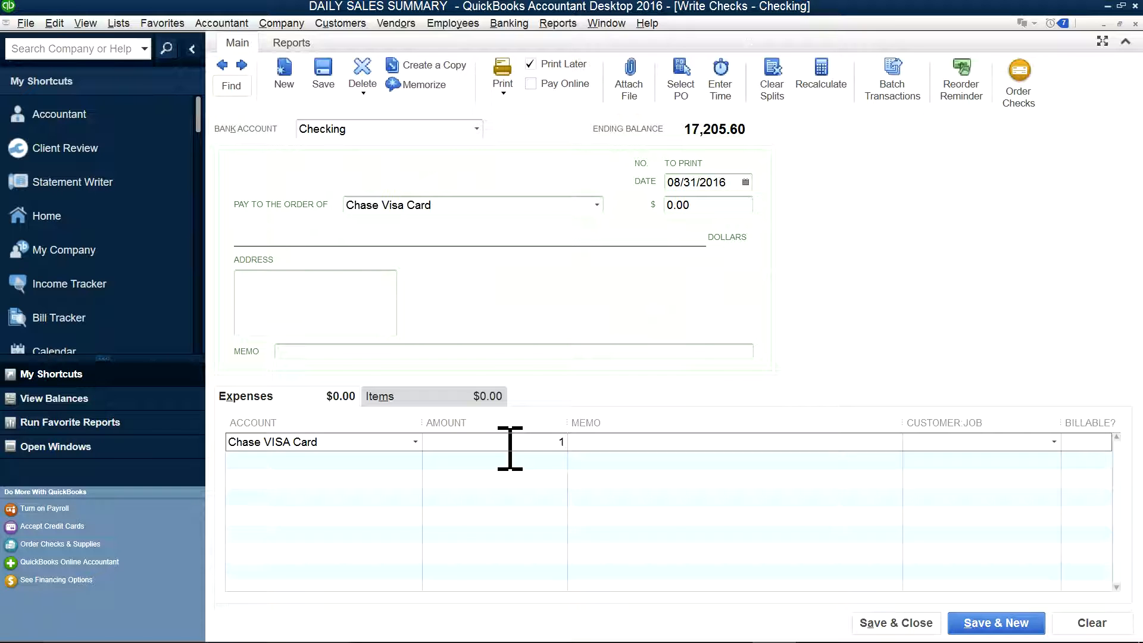
click(598, 460)
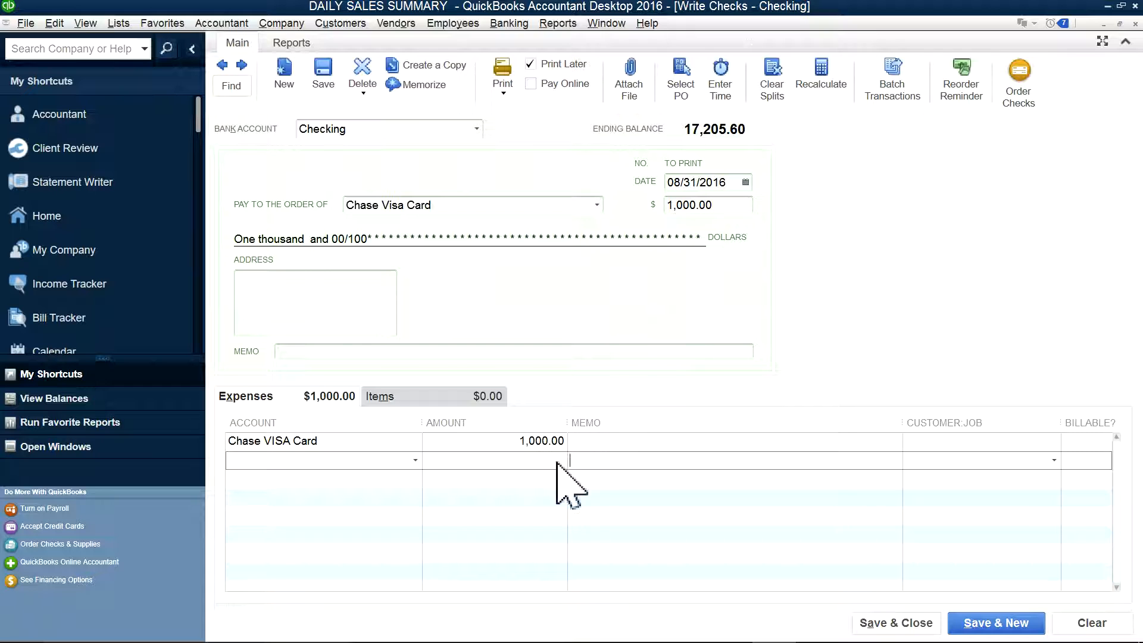
click(523, 443)
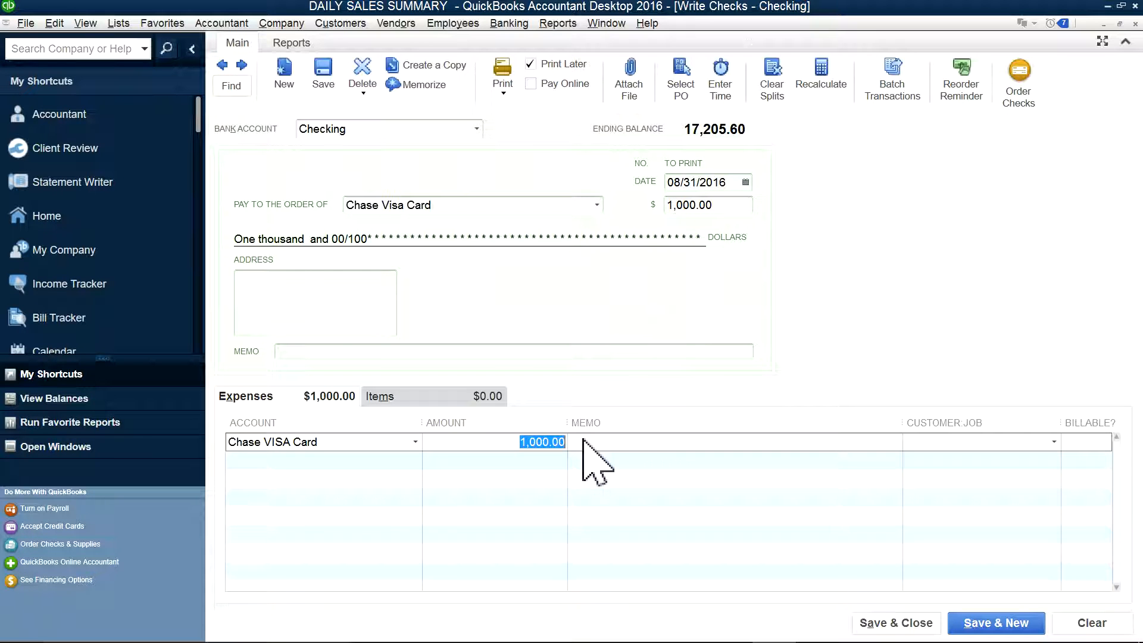
text(600.00)
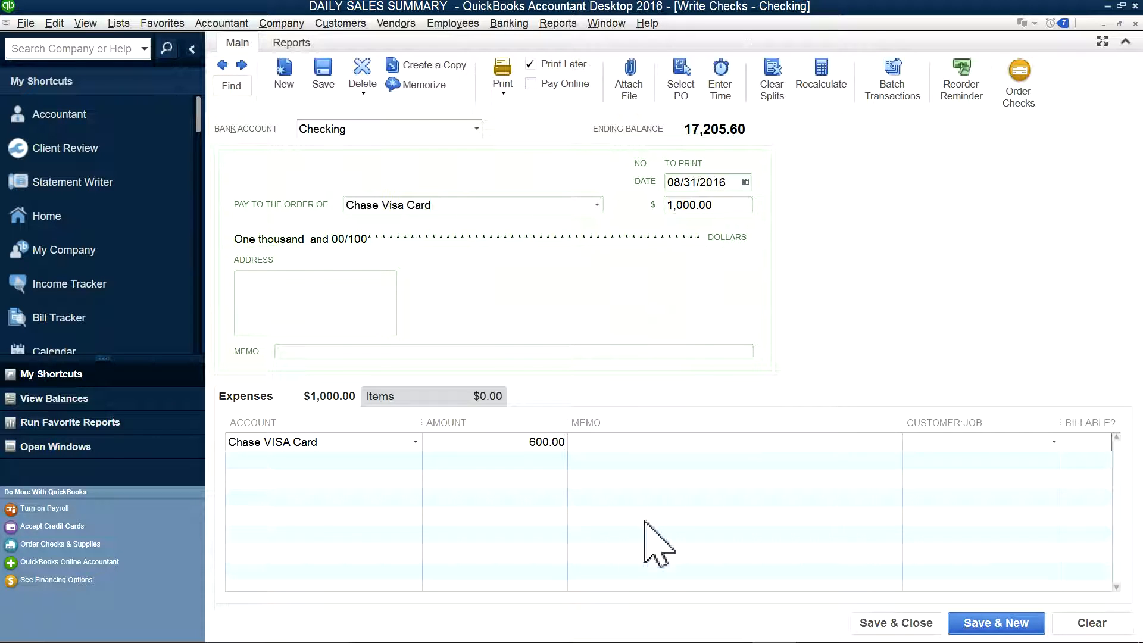
click(619, 476)
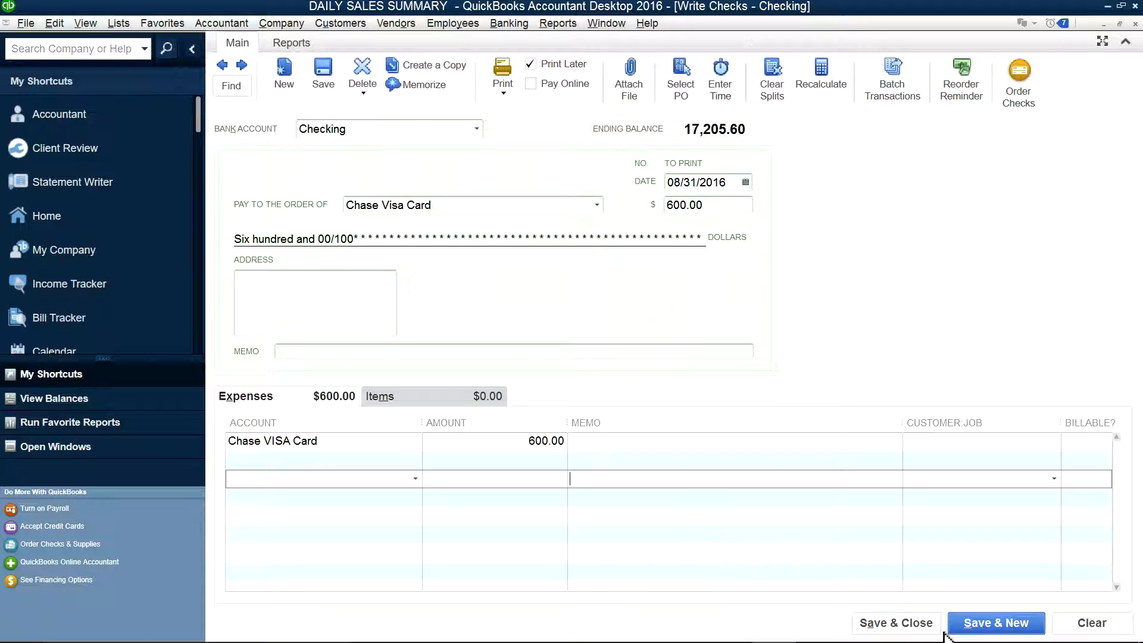
click(914, 632)
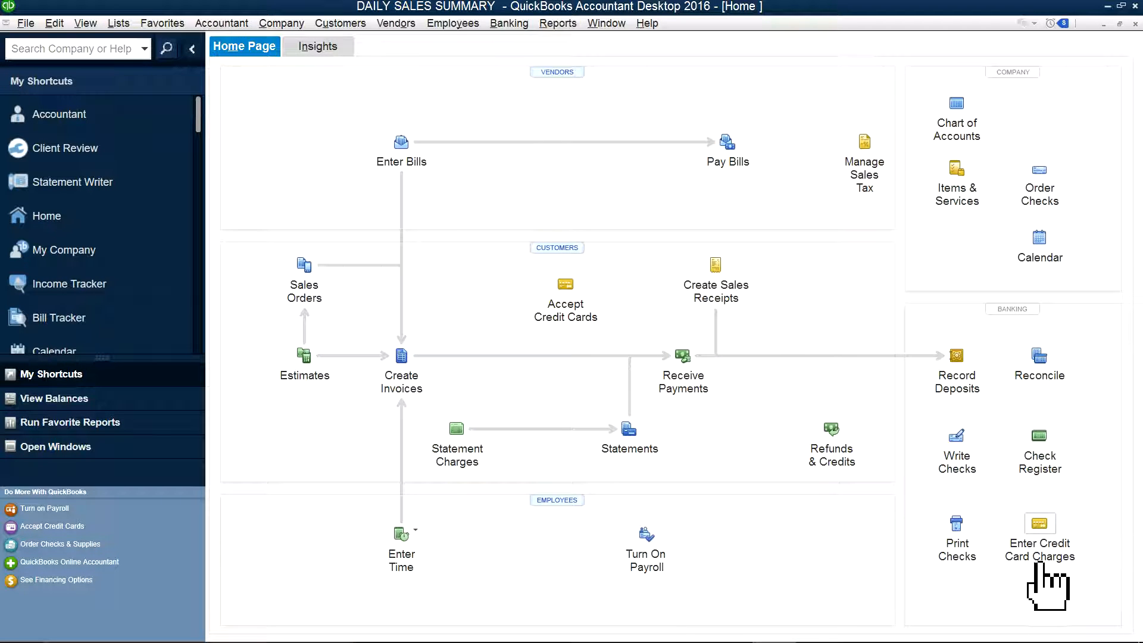
- Check the Chase VISA Card ending balance in the charges form and the payment in the Checking register, closing both
click(1043, 564)
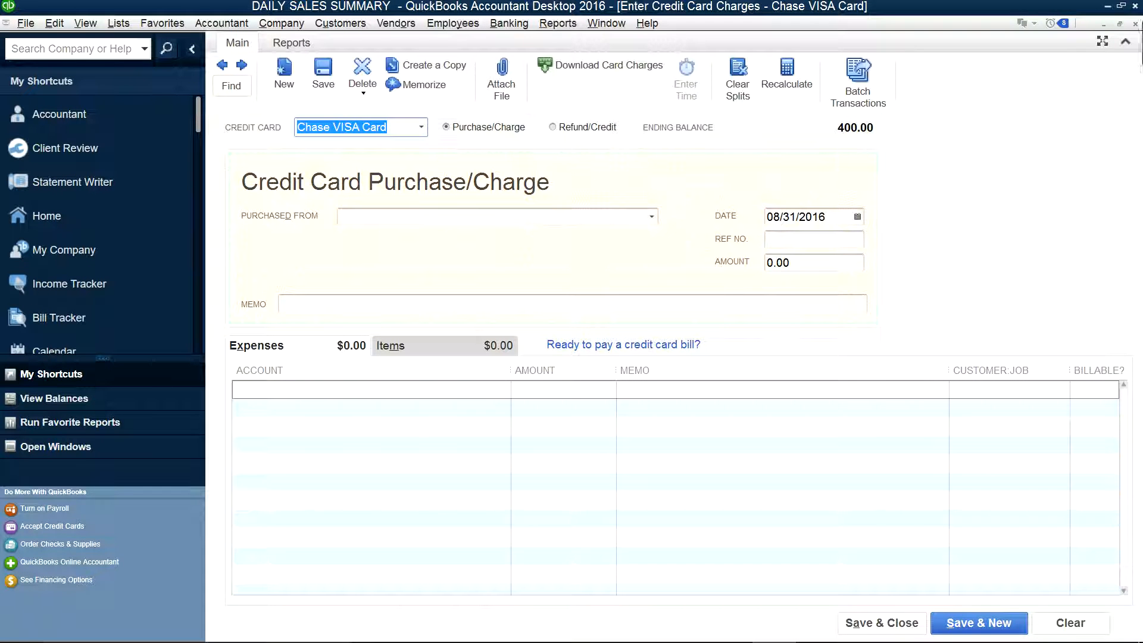
click(1135, 23)
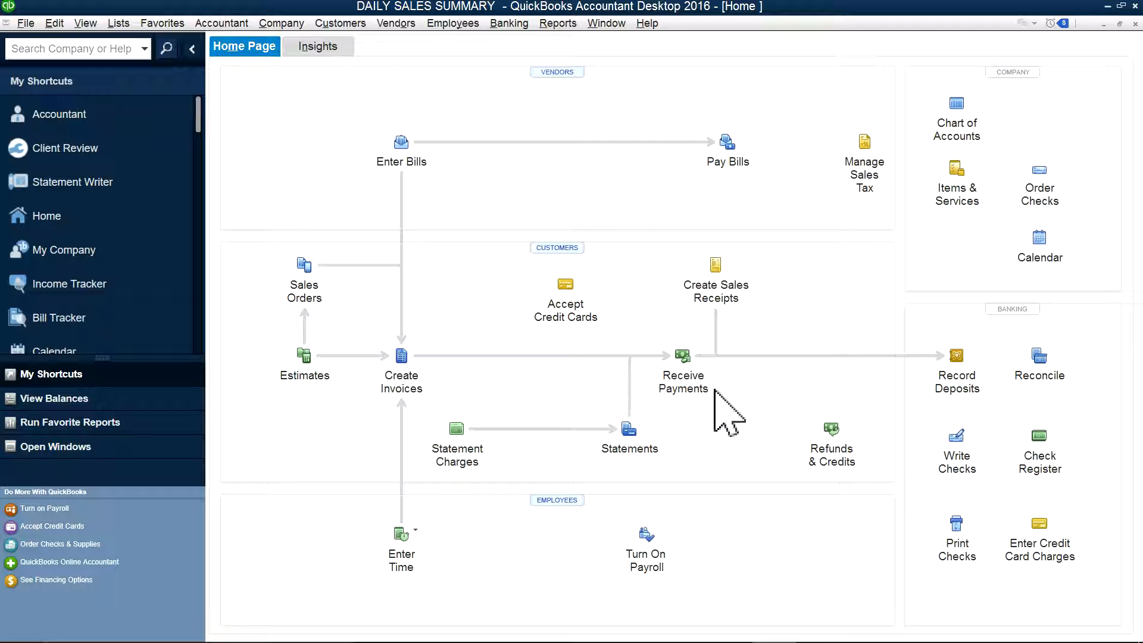
click(1033, 467)
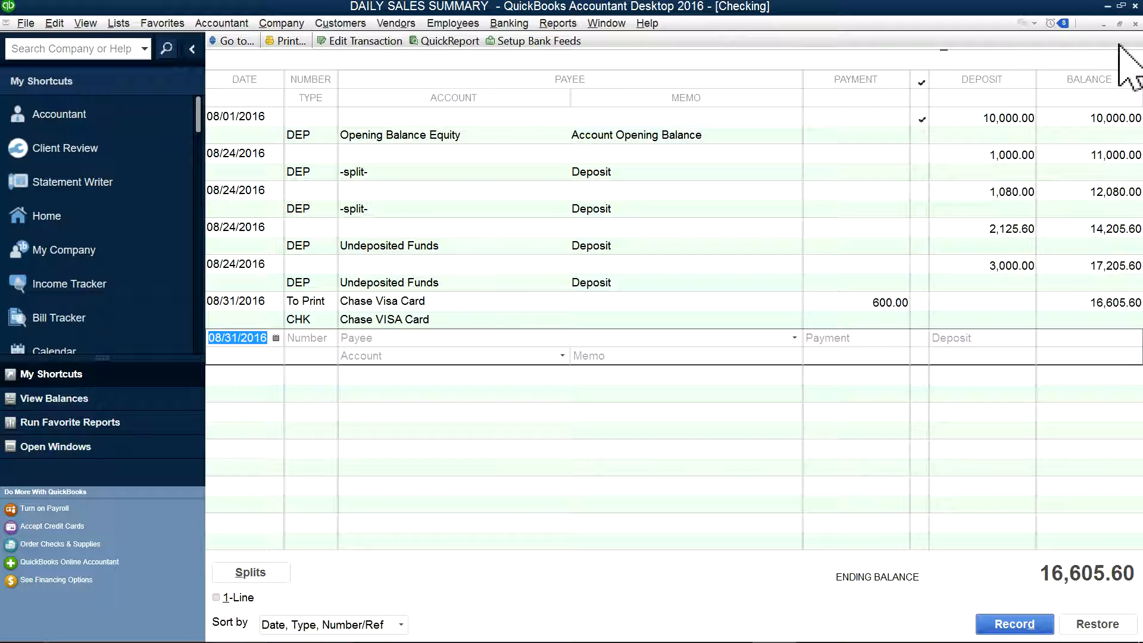
click(1134, 24)
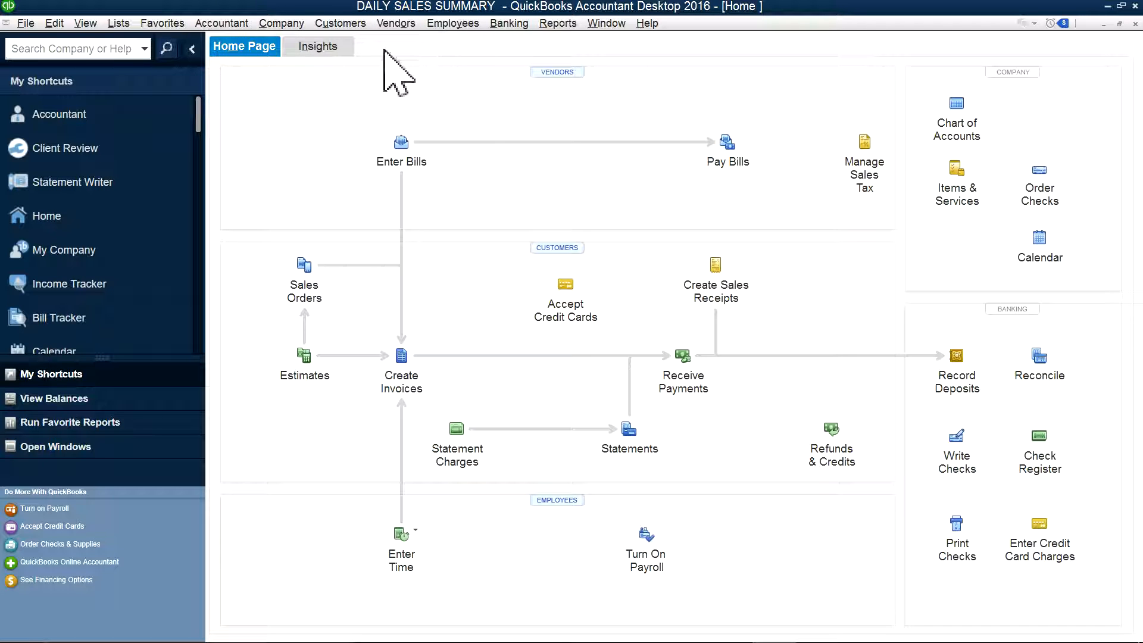
- Review the Chase VISA Card register from the Chart of Accounts and close it
click(952, 126)
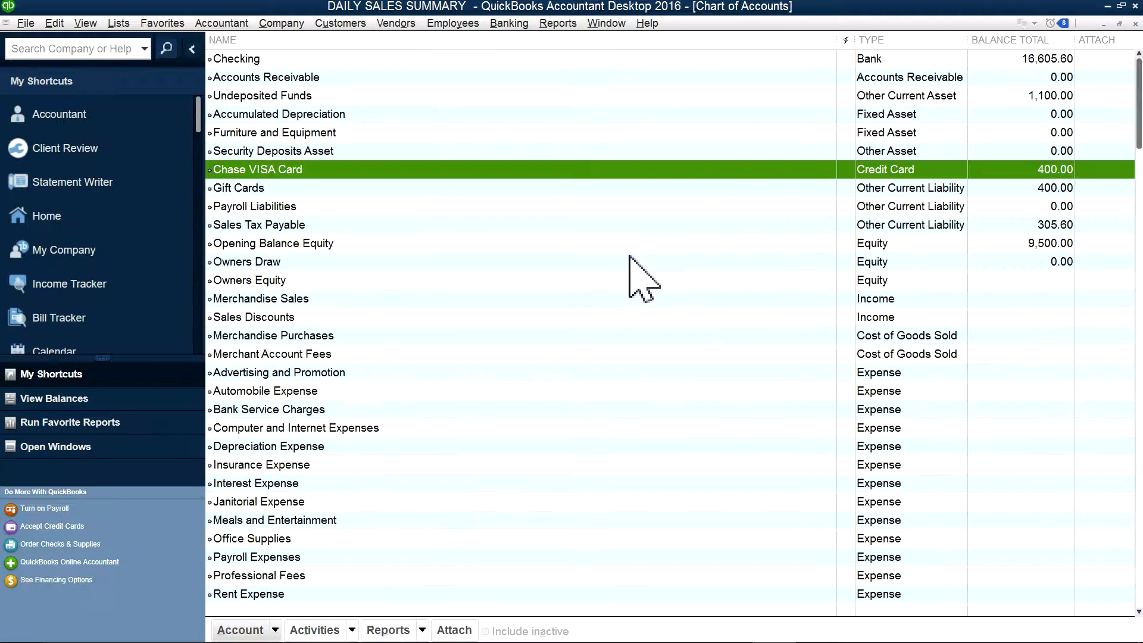
double_click(306, 177)
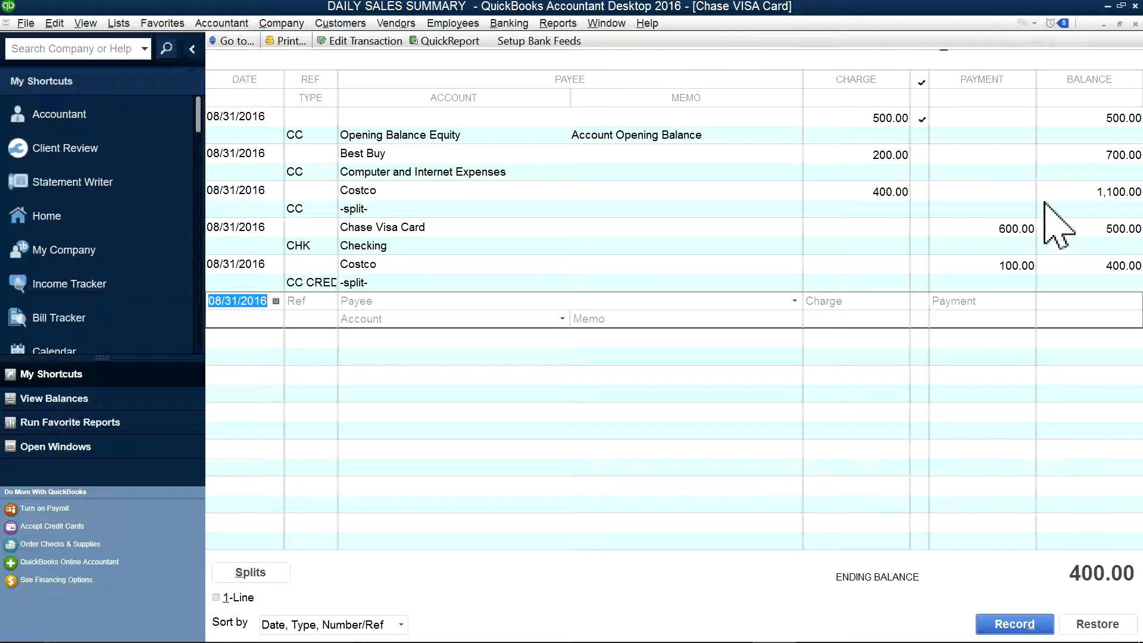
click(1135, 24)
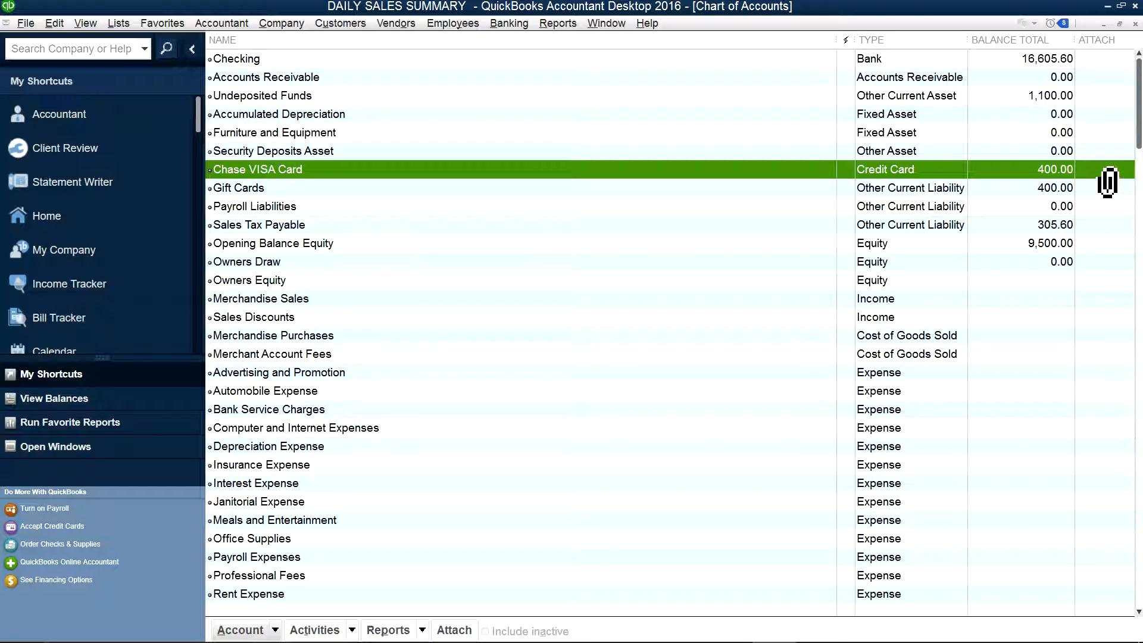
- Review the actions available for the Chase VISA Card account and close the Chart of Accounts
right_click(1010, 169)
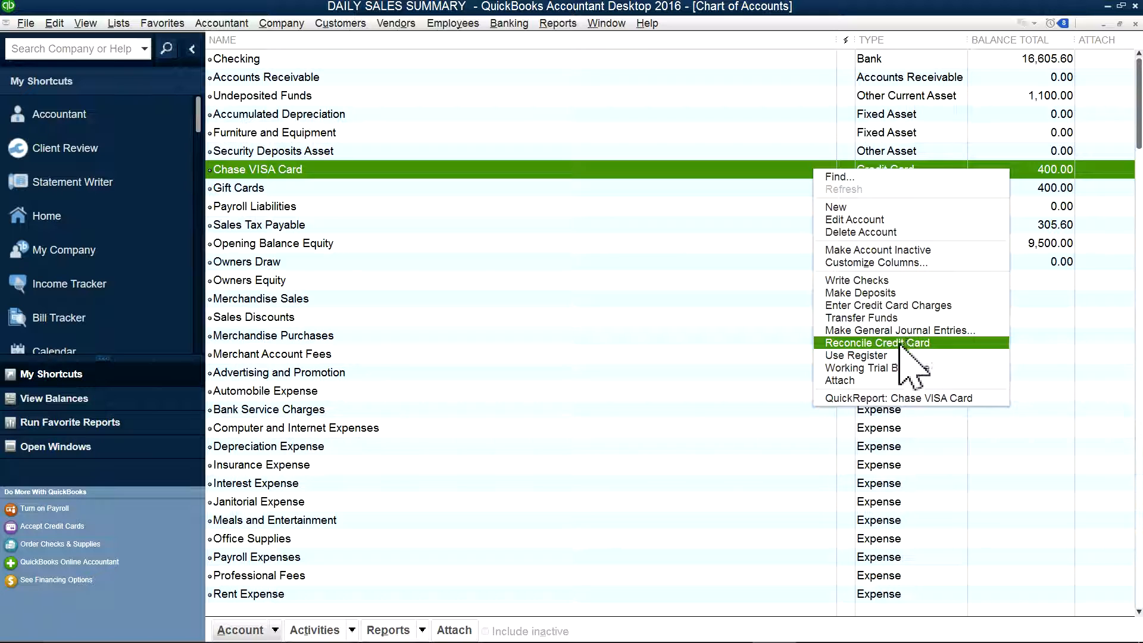
click(580, 269)
right_click(313, 170)
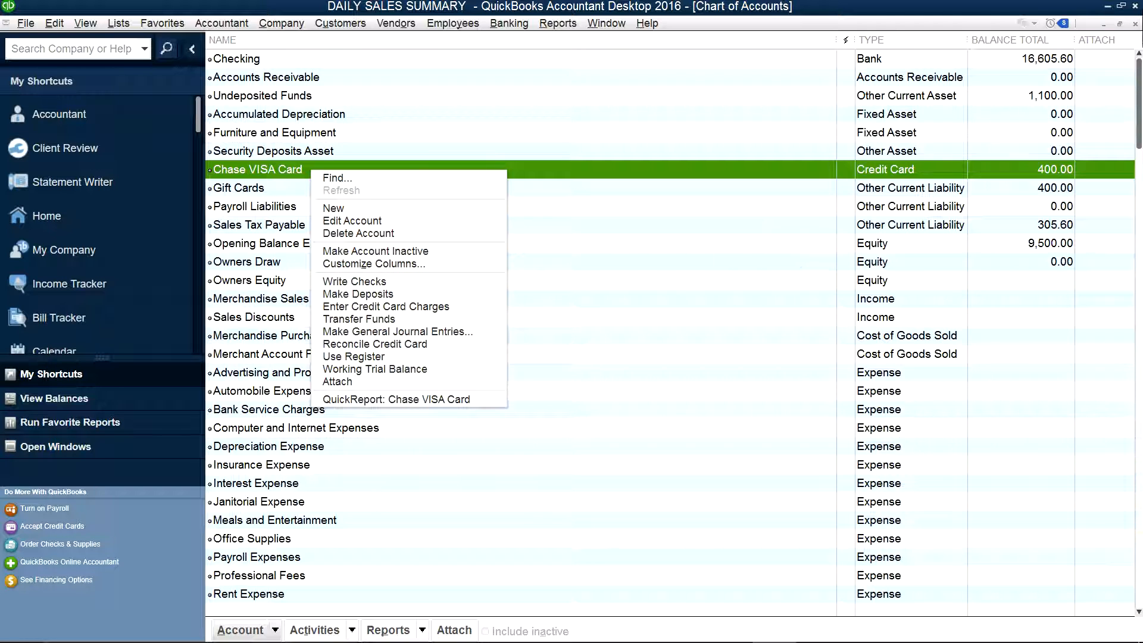
click(1135, 24)
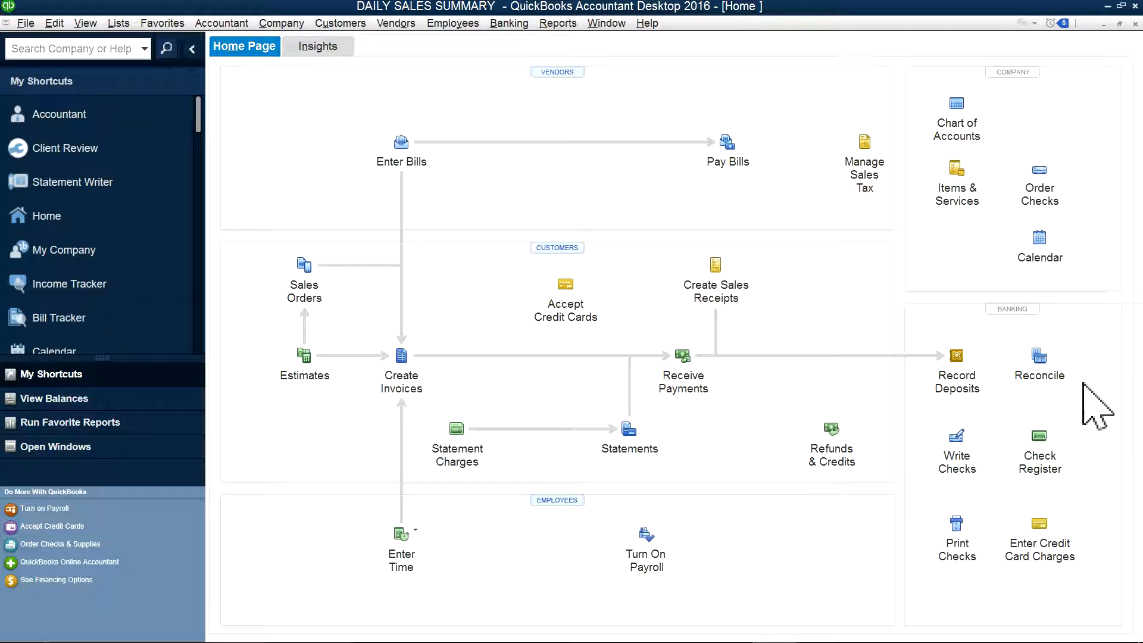
- Begin a reconciliation for the Chase VISA Card account with a statement ending balance of 400.00
click(1019, 379)
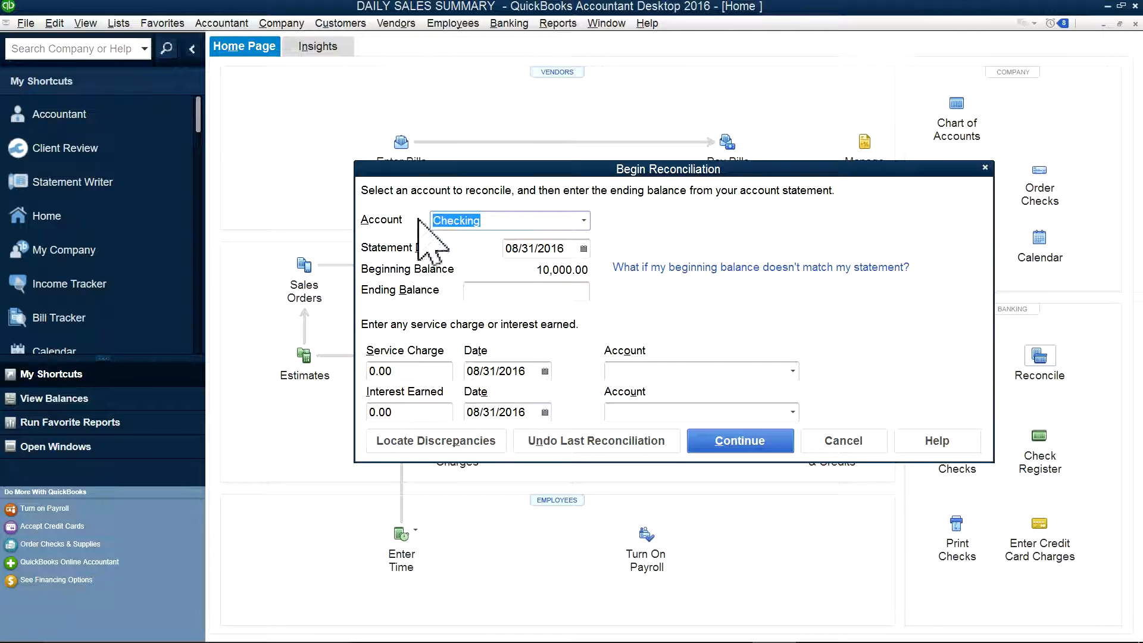
click(583, 220)
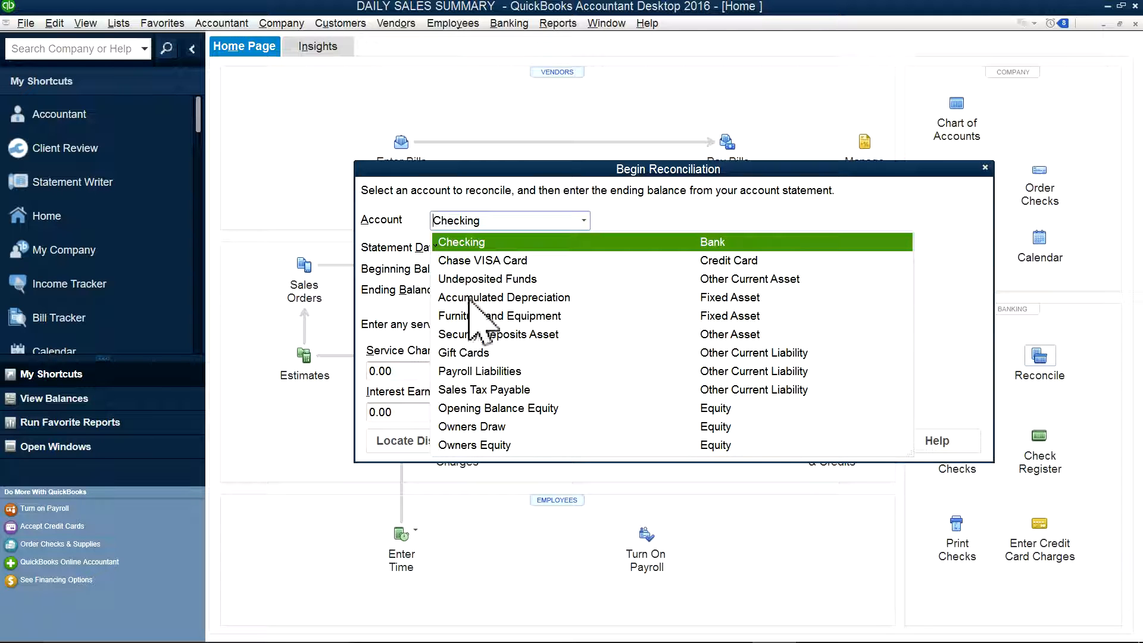
click(470, 260)
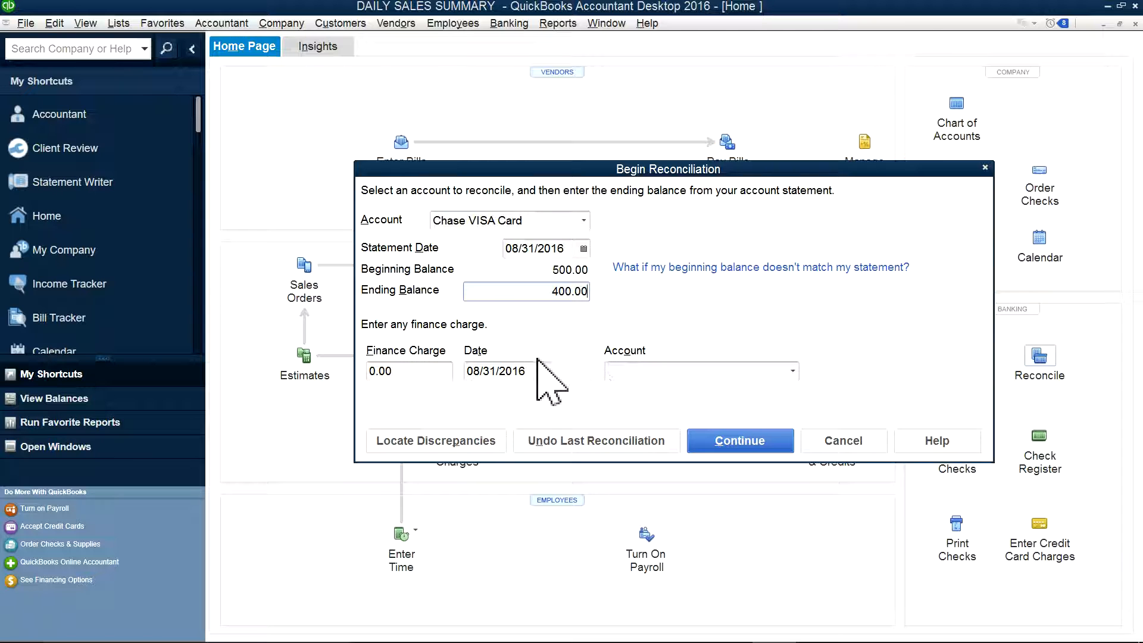
click(409, 371)
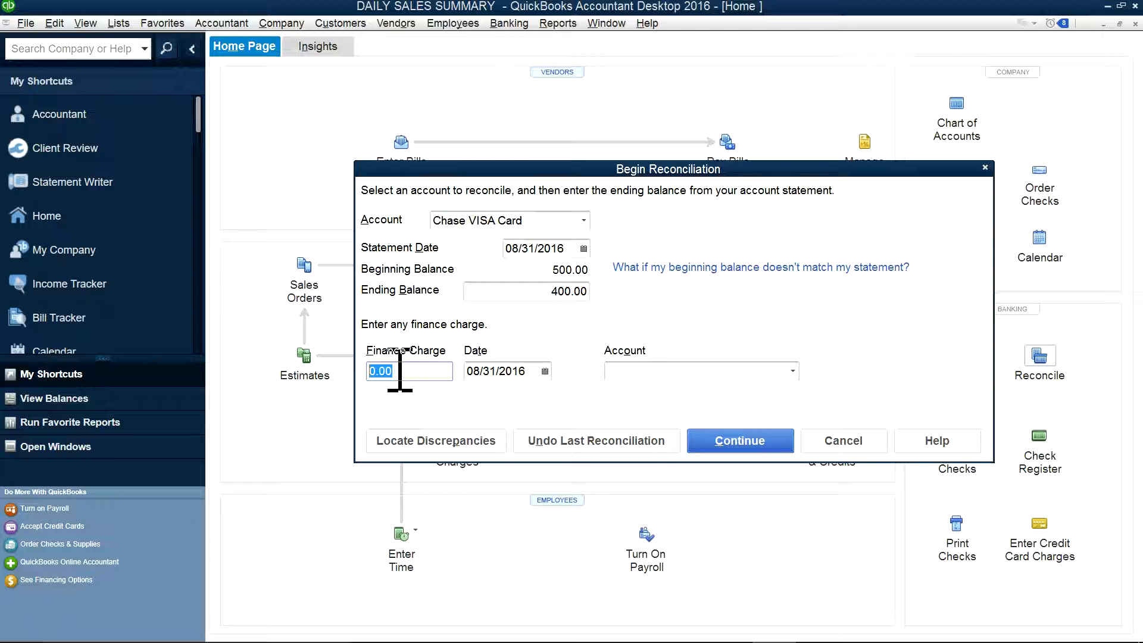
- Assign Bank Service Charges as the finance charge account and continue to the reconciliation's transaction lists
click(791, 372)
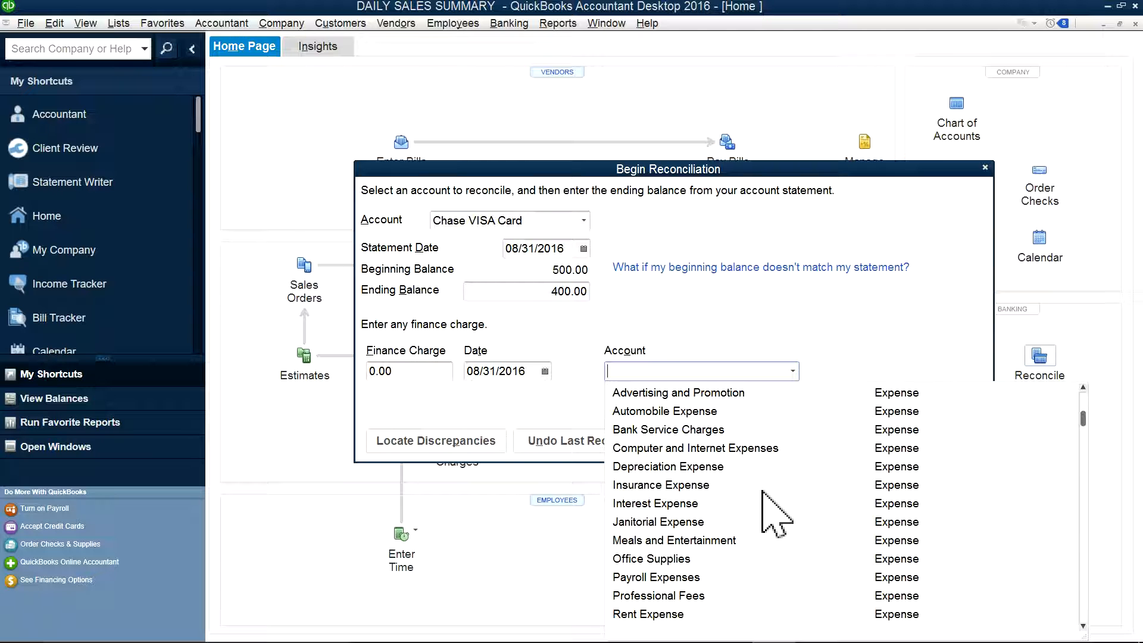
scroll(764, 493, up, 1)
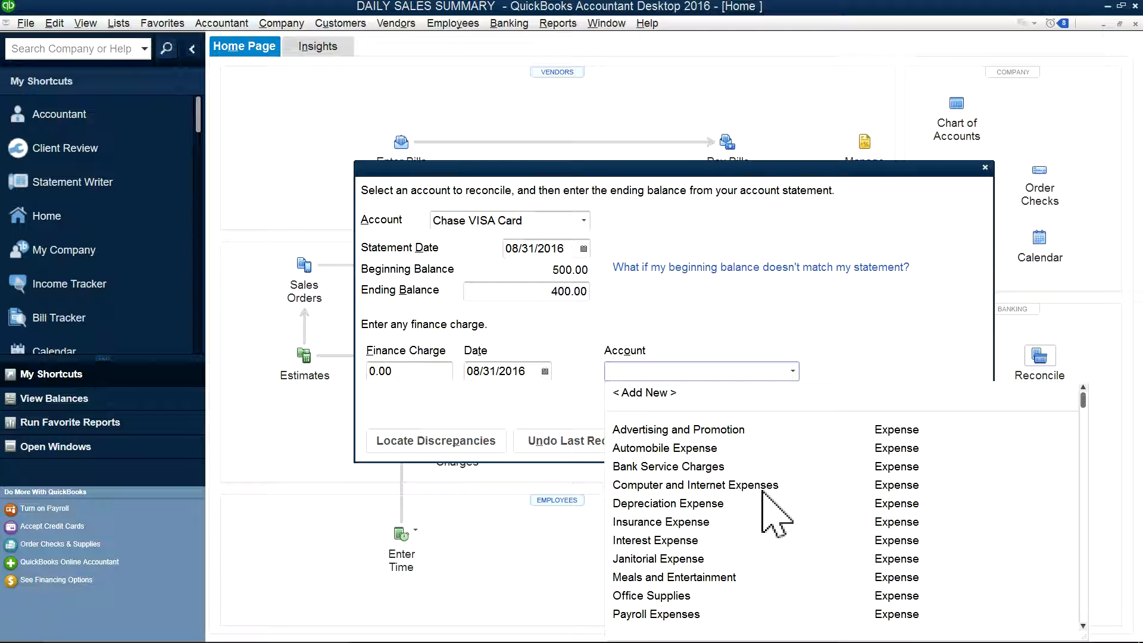
click(711, 468)
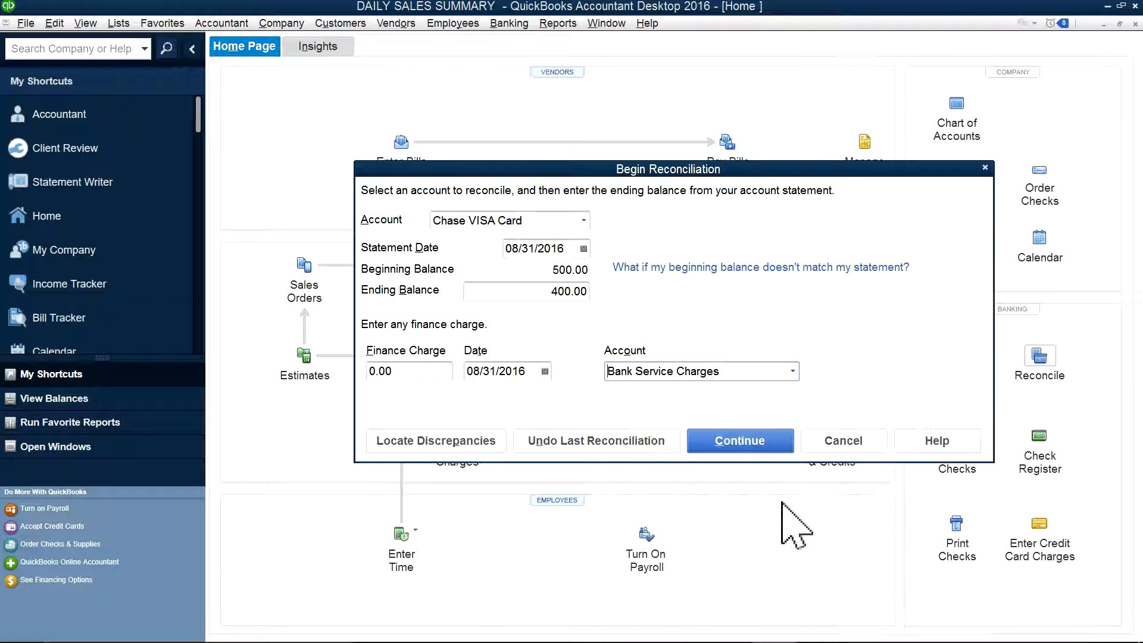
click(797, 370)
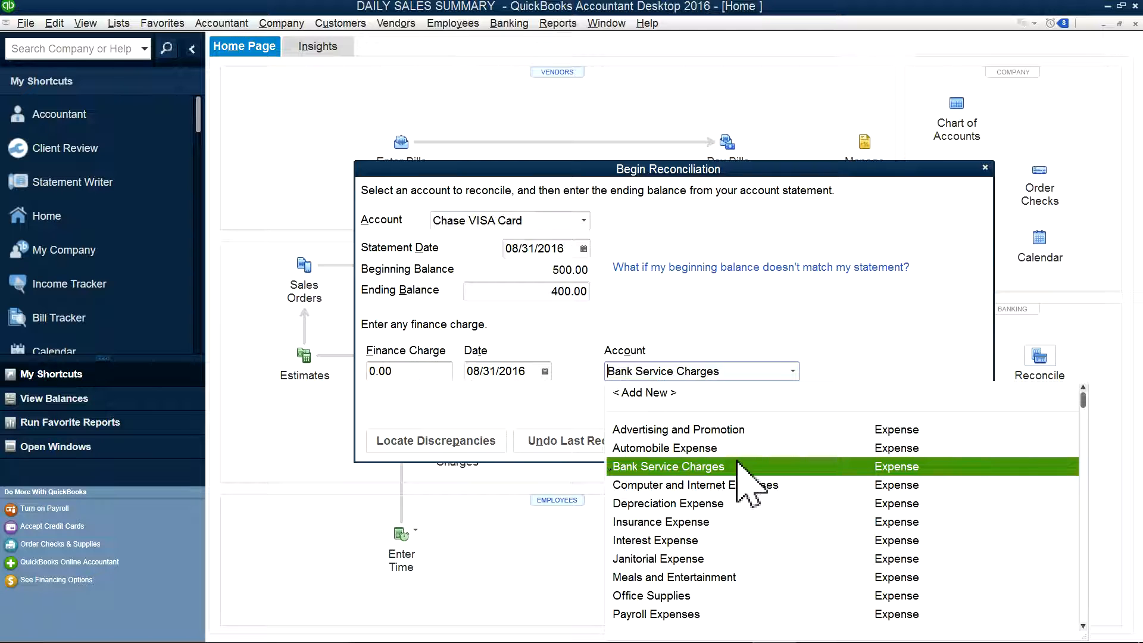
click(890, 328)
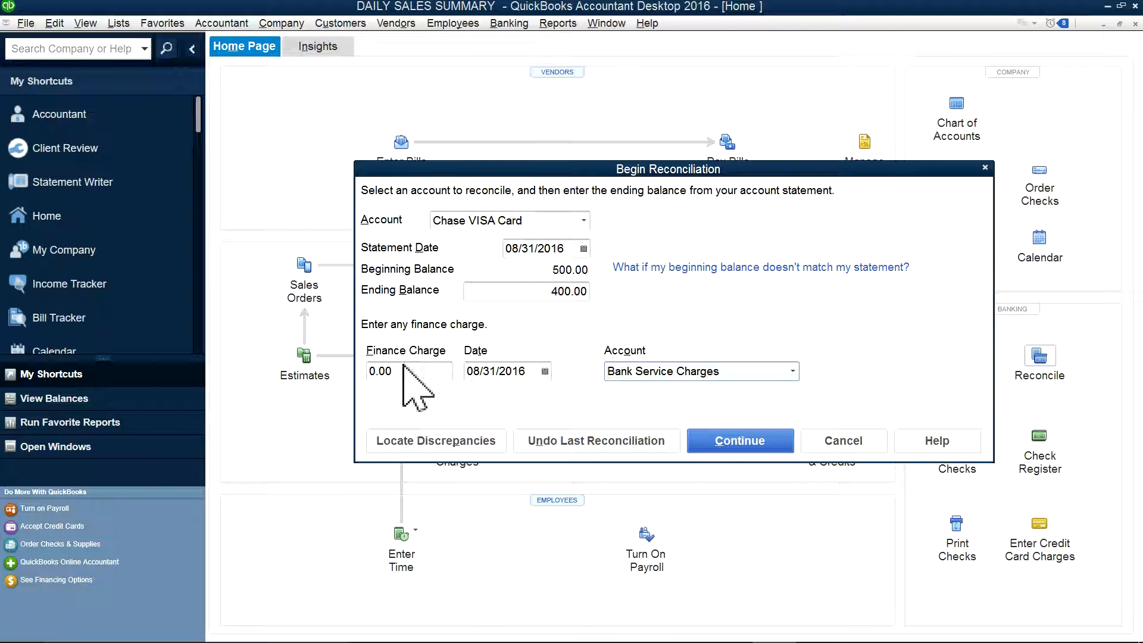
click(731, 445)
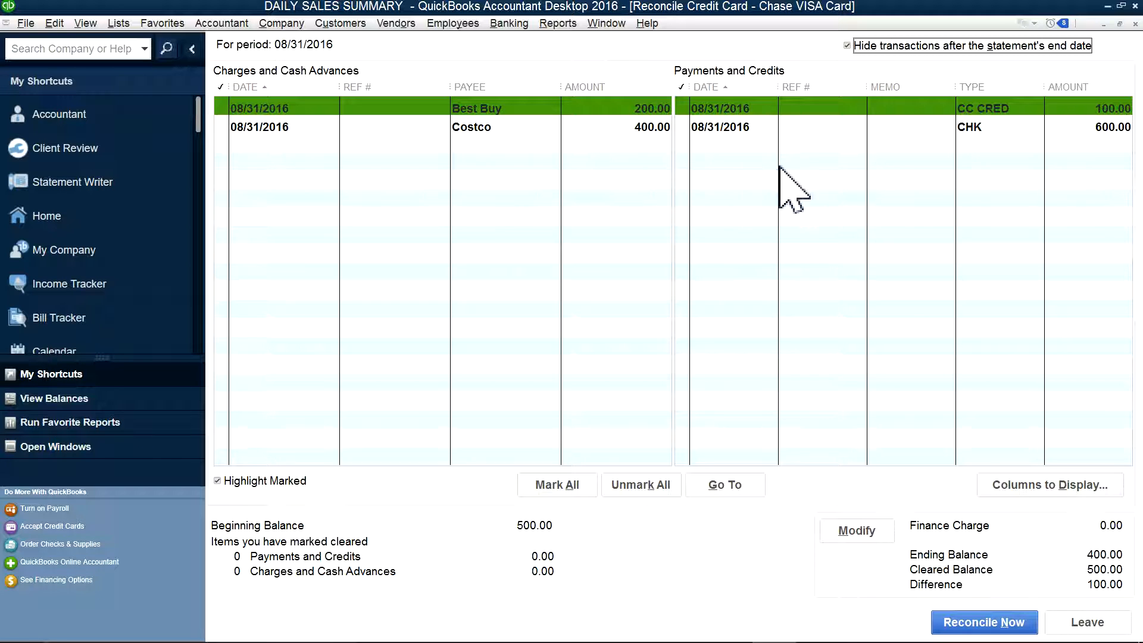
- Toggle hiding transactions after the statement's end date, and mark the credit, the check and the Best Buy and Costco charges as cleared
click(847, 47)
click(847, 46)
click(846, 45)
click(684, 109)
click(683, 126)
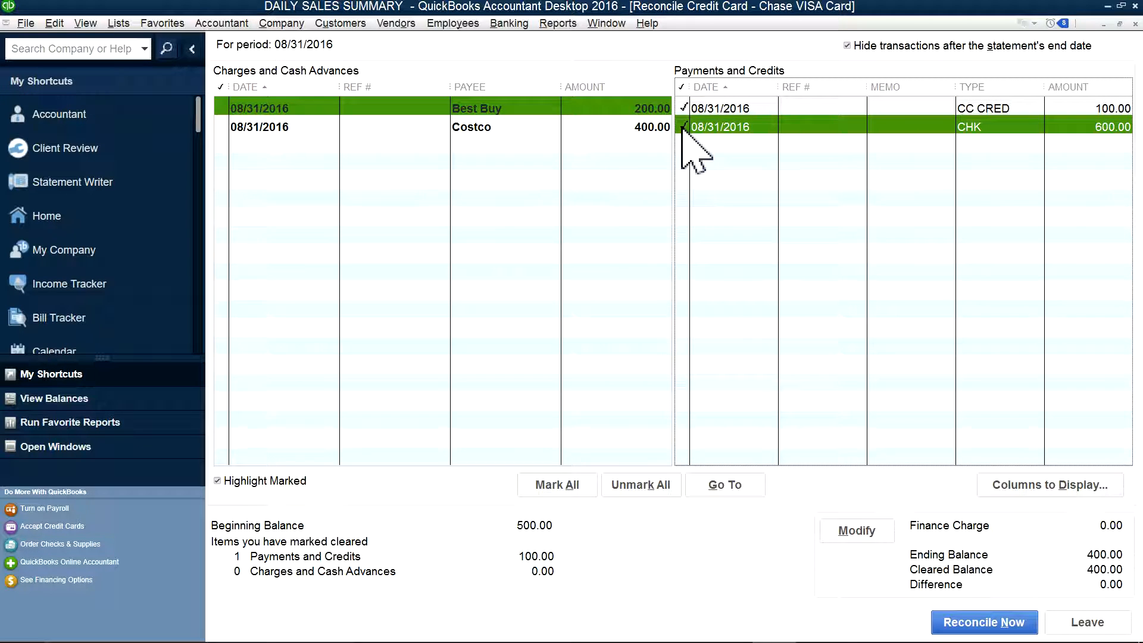
click(223, 110)
click(225, 127)
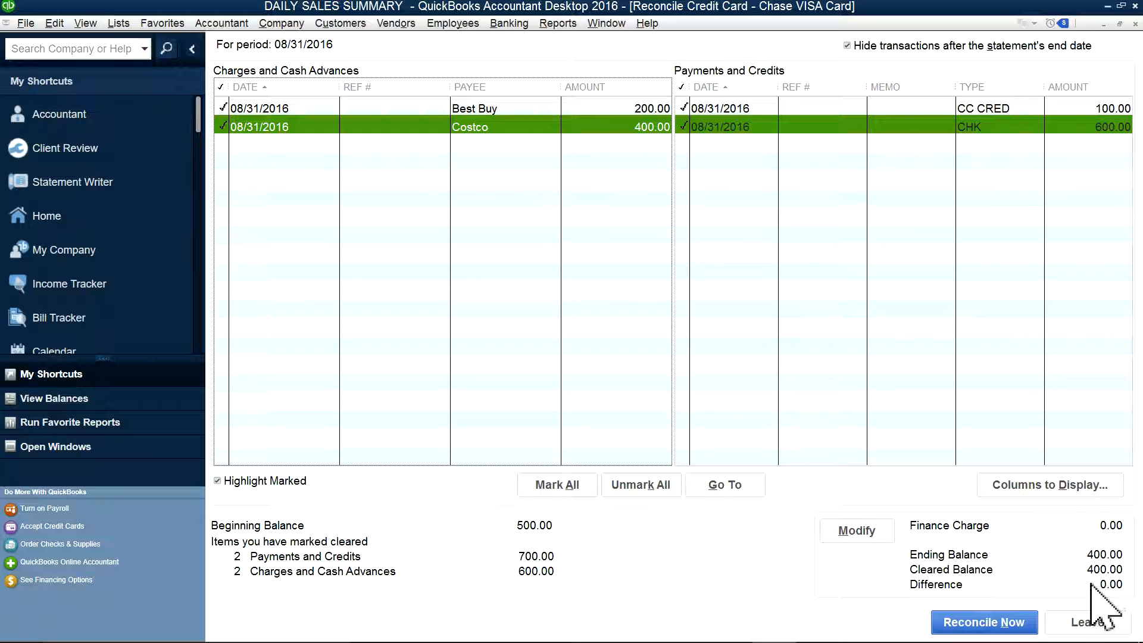
- Unmark the 100.00 credit card credit and mark it as cleared again
click(681, 108)
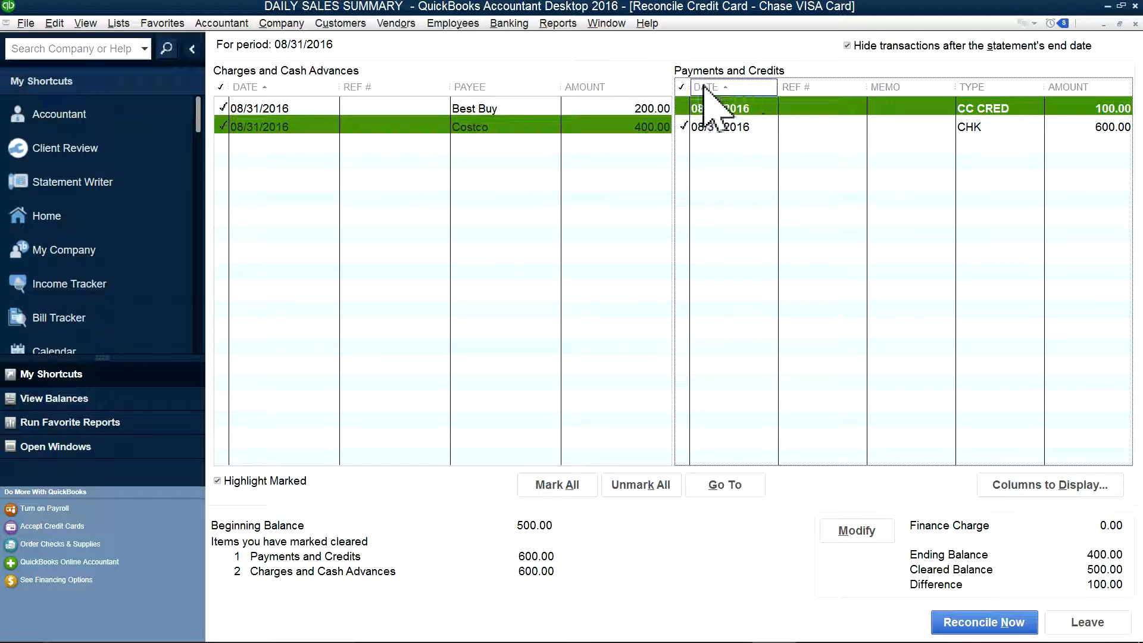
click(683, 108)
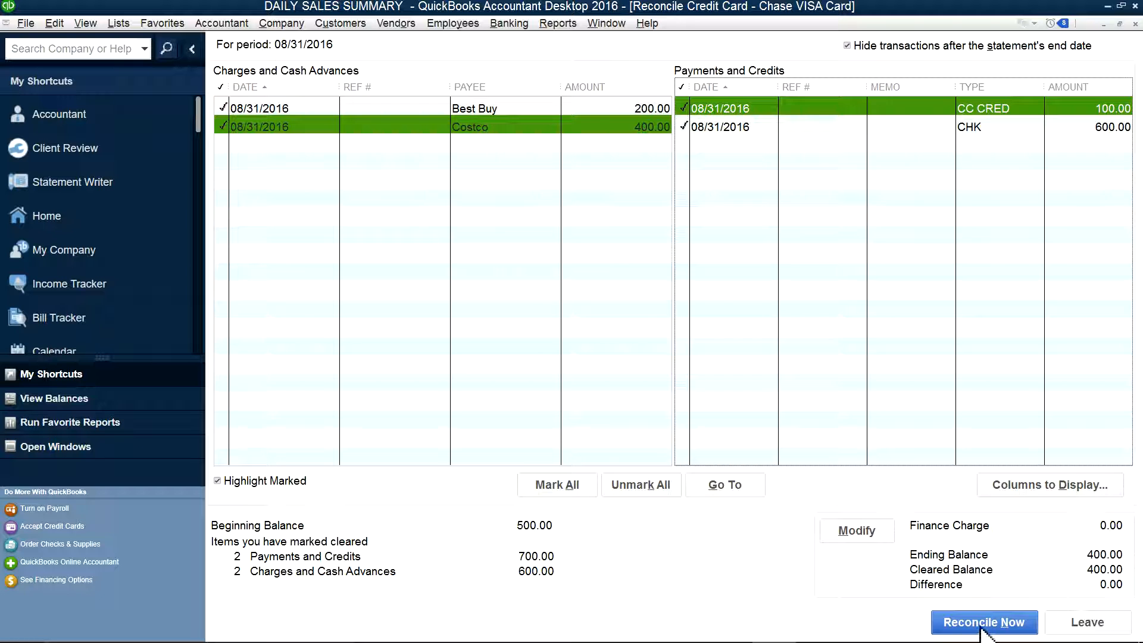
click(683, 108)
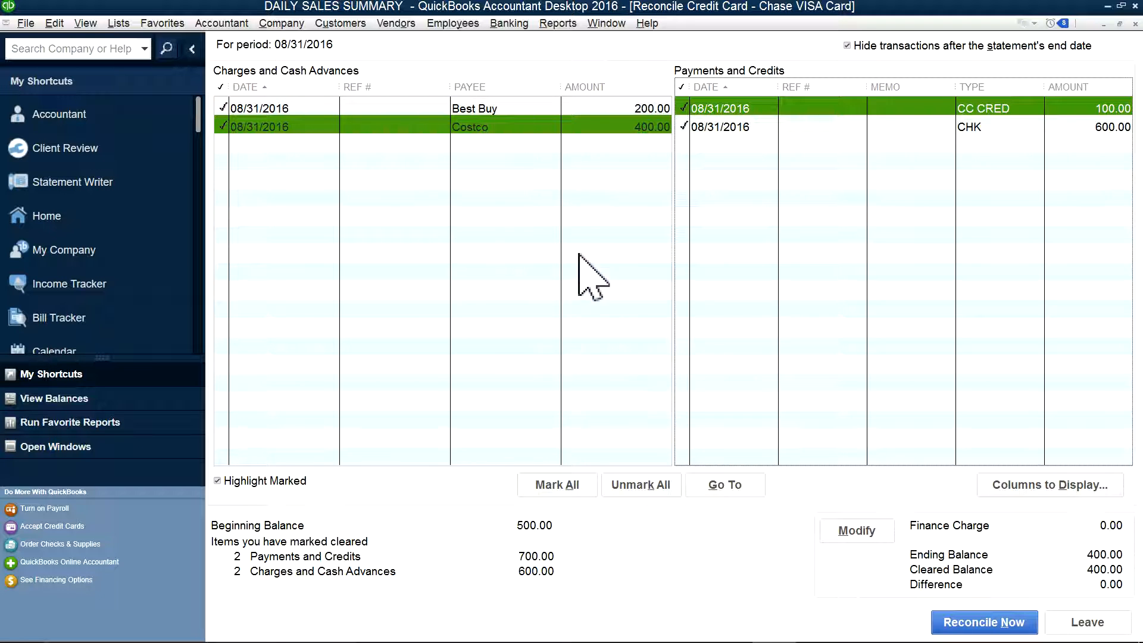
- Mark all charges and payments as cleared in bulk and remove all the marks again
click(571, 489)
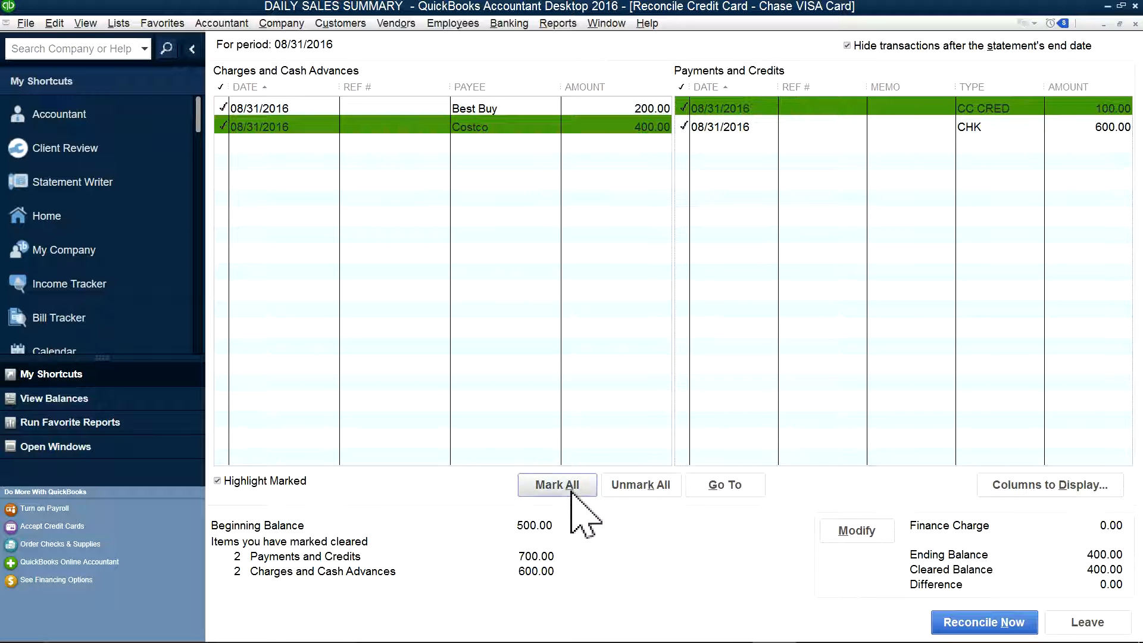
click(654, 487)
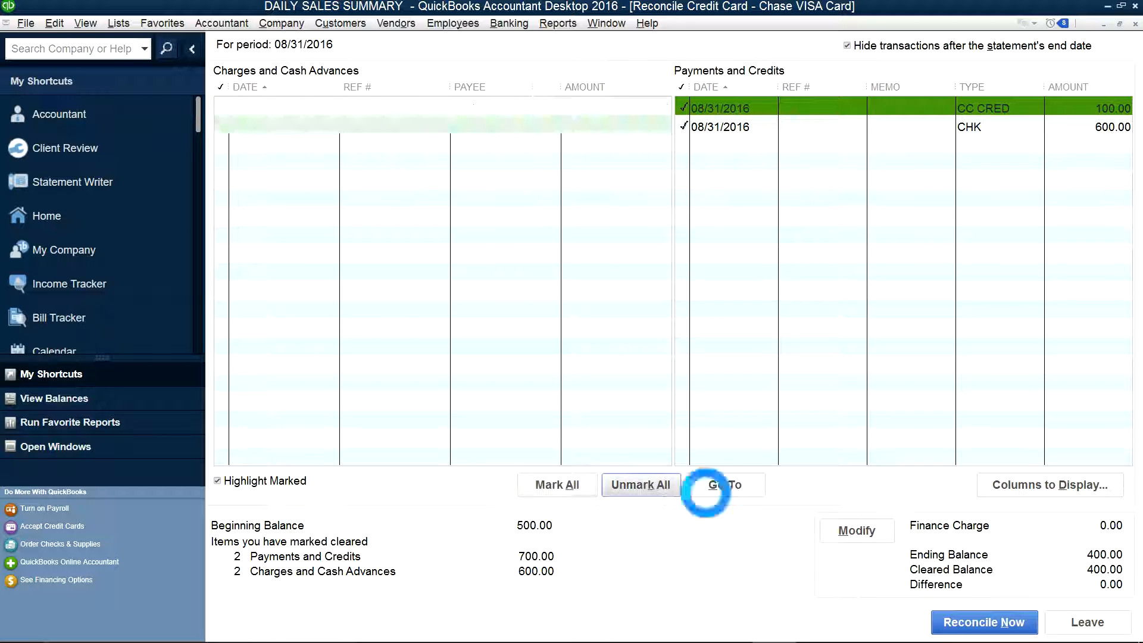
click(725, 216)
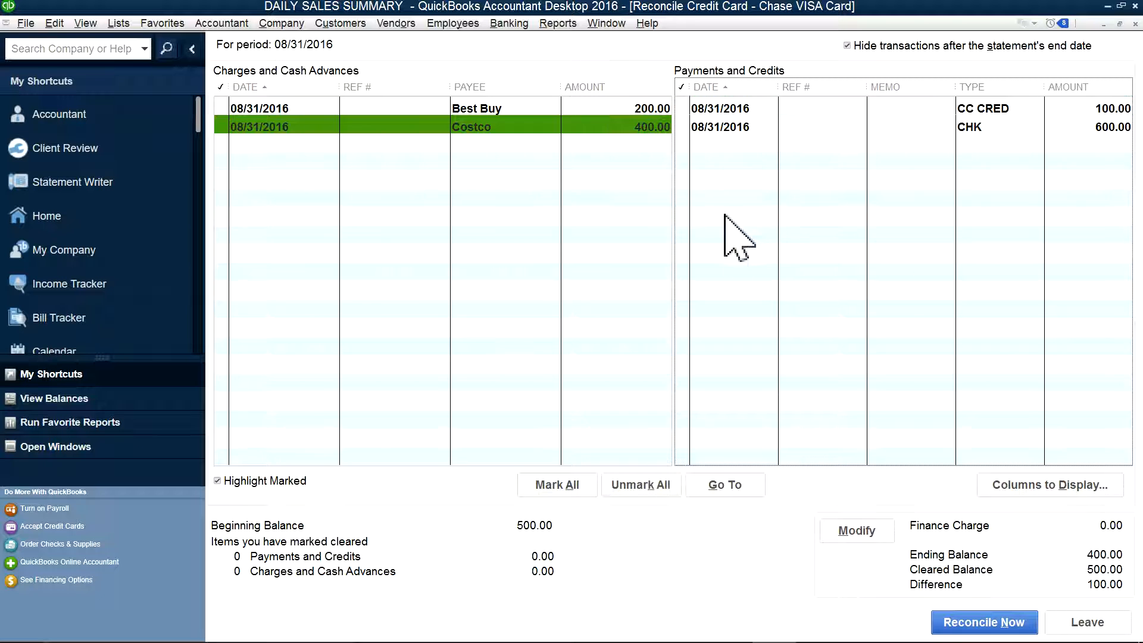
click(543, 204)
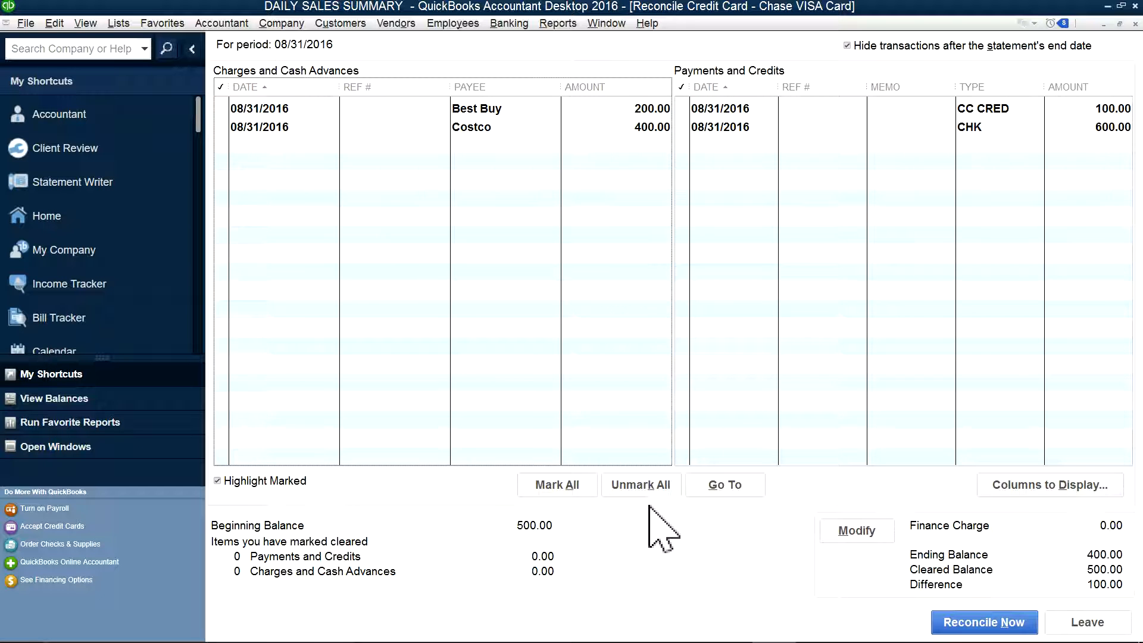
- Mark all transactions as cleared and individually unmark the Best Buy and Costco charges
click(557, 485)
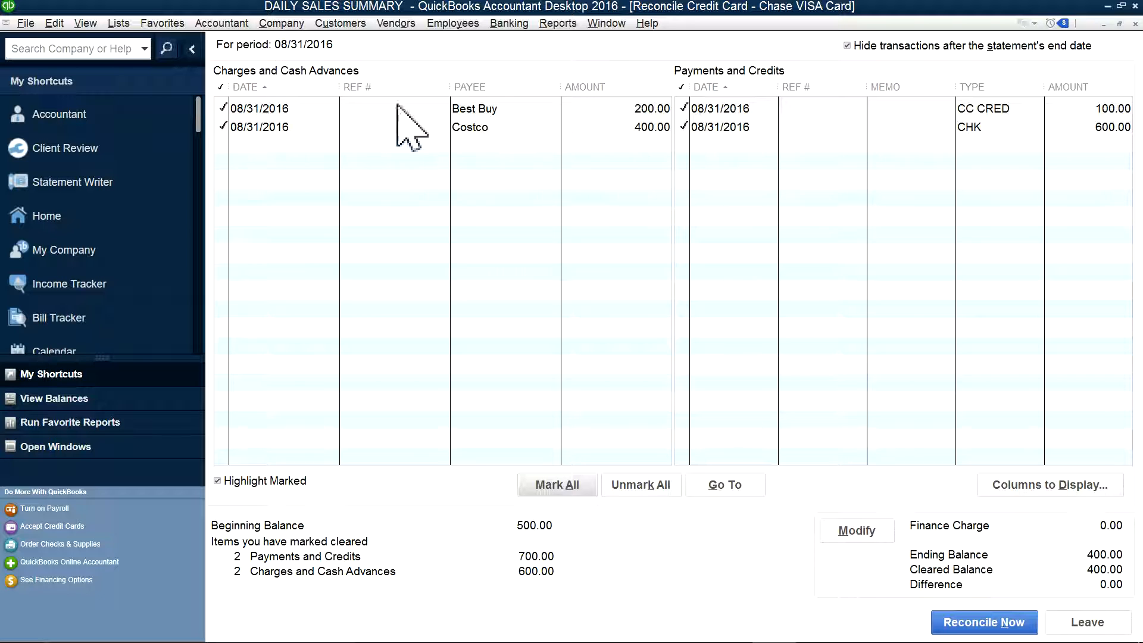
click(224, 108)
click(224, 127)
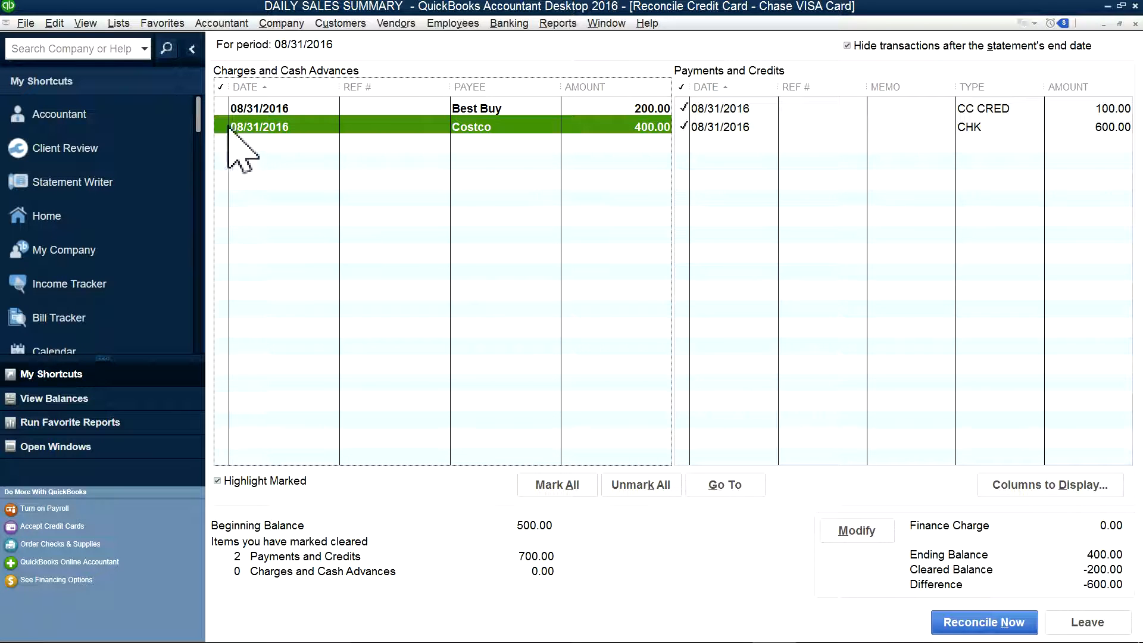
- With the charges sorted by amount, mark every transaction as cleared and reconcile the Chase VISA Card account
click(253, 88)
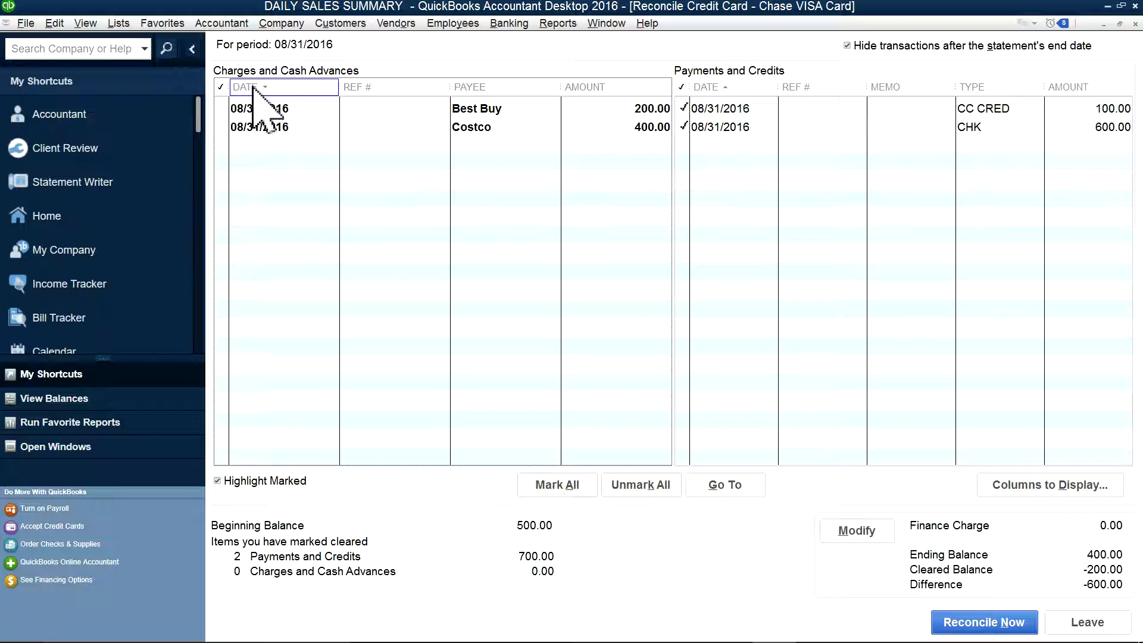
click(584, 89)
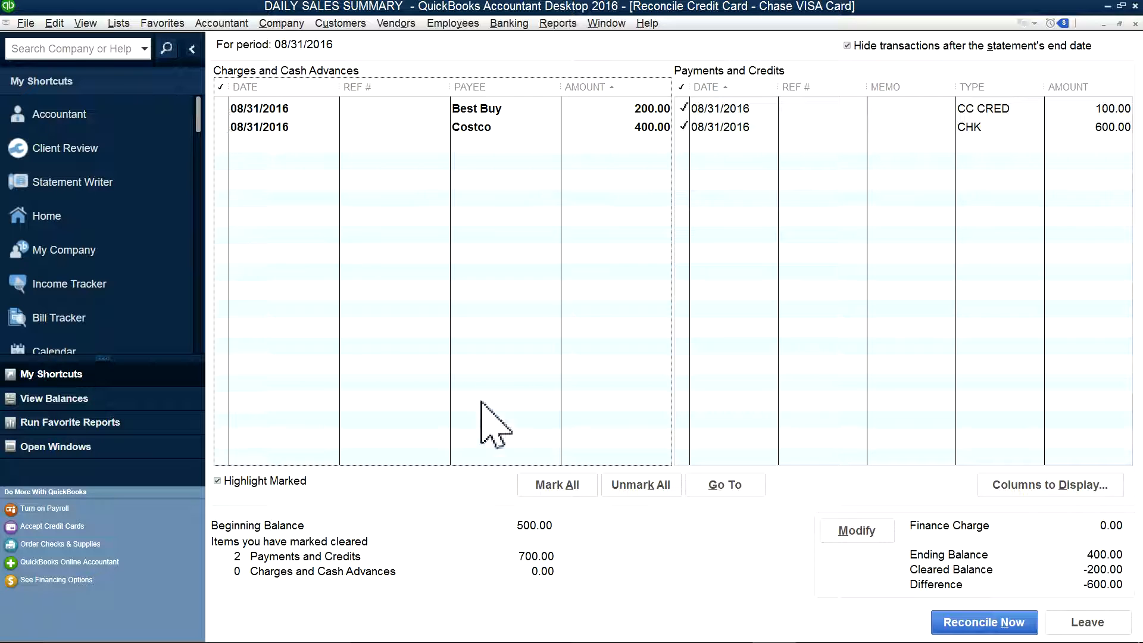
click(549, 491)
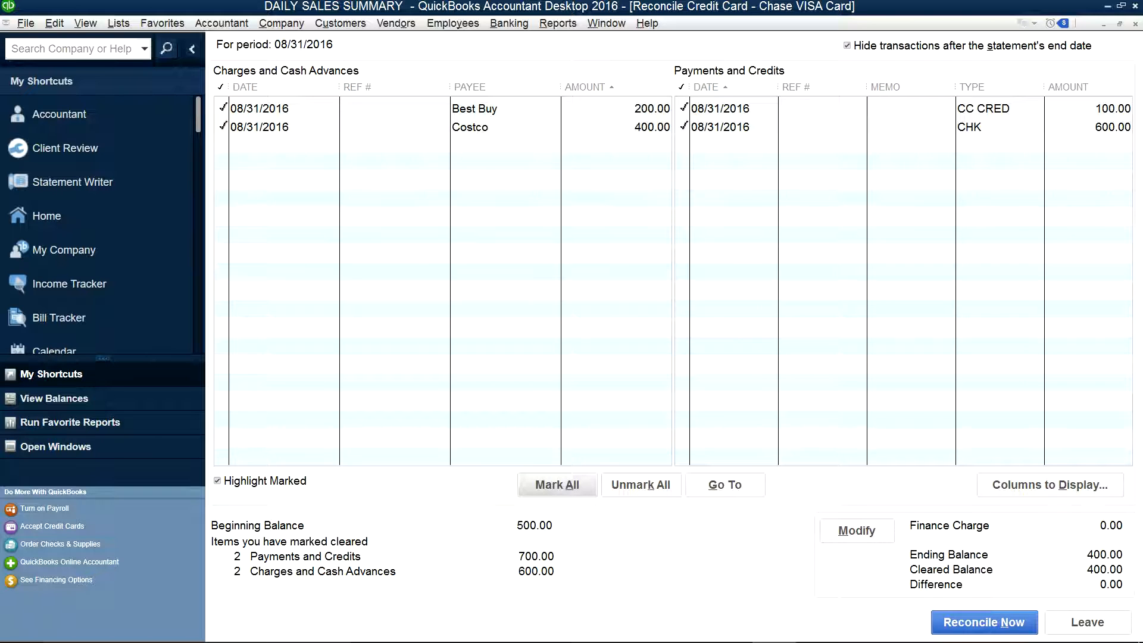
click(990, 625)
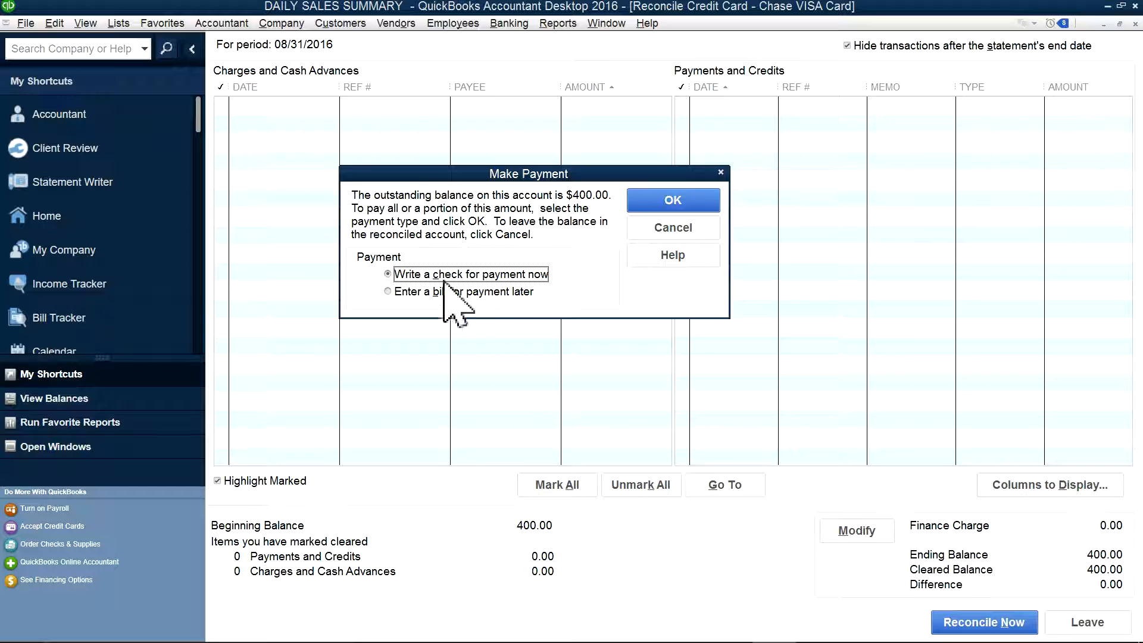
- Choose to enter a bill for payment later, dismiss the reconciliation report selection, and close the prefilled bill form
click(394, 292)
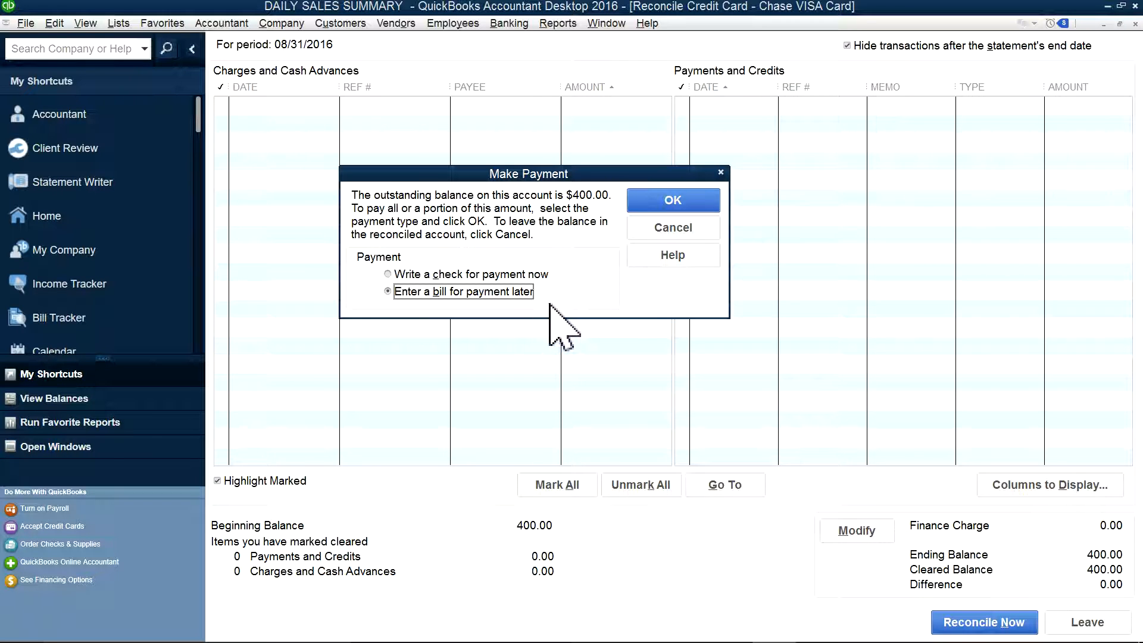
click(671, 205)
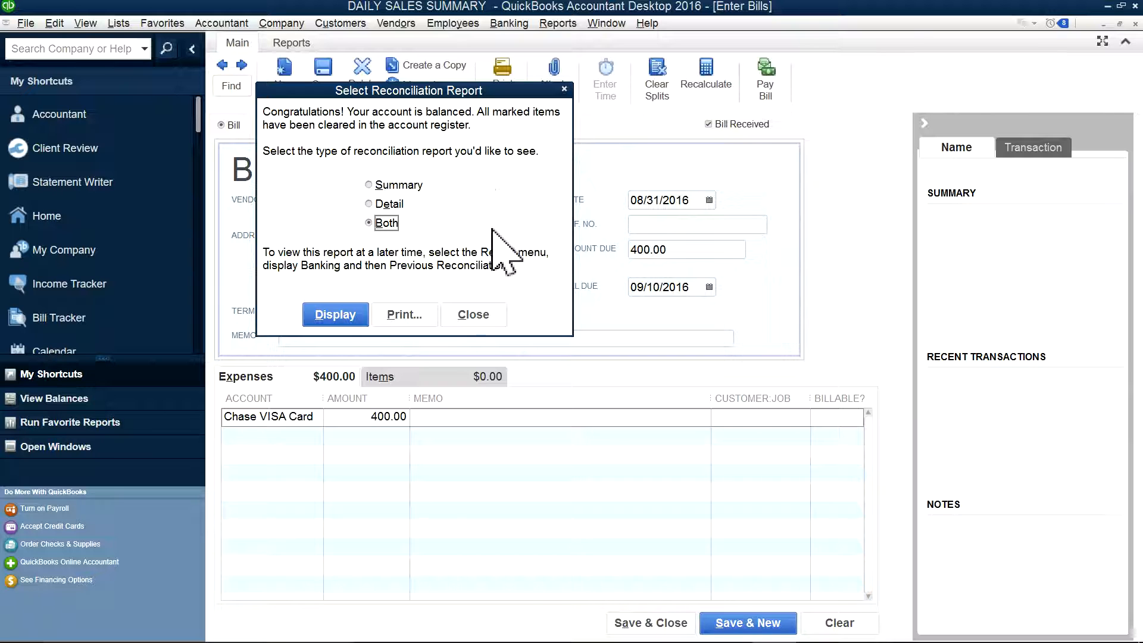
click(499, 316)
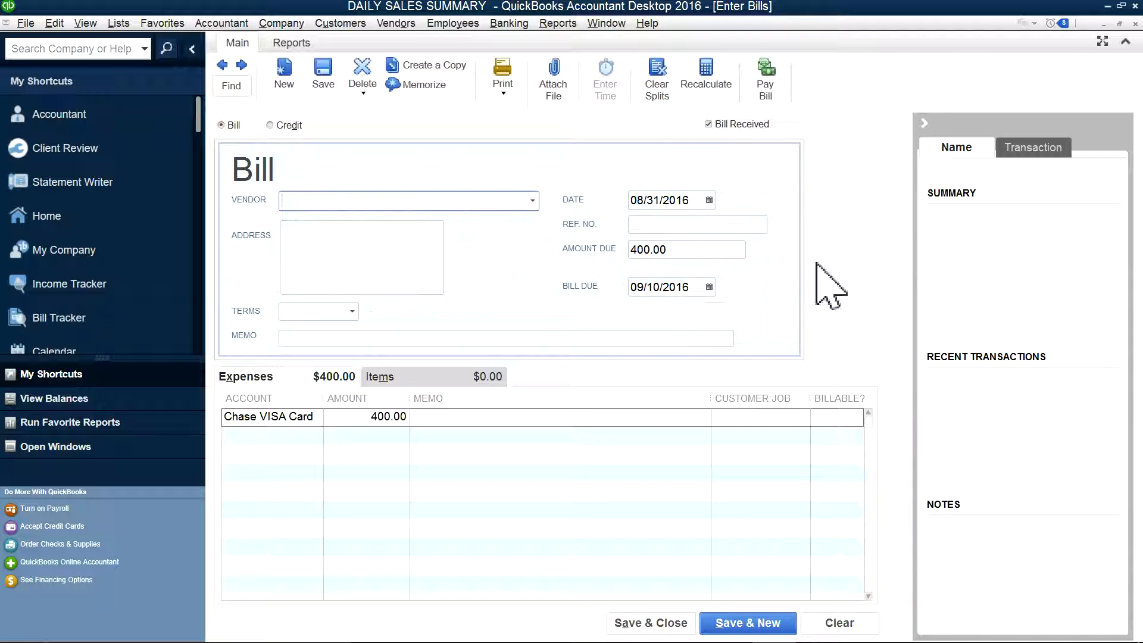
click(1135, 24)
click(575, 222)
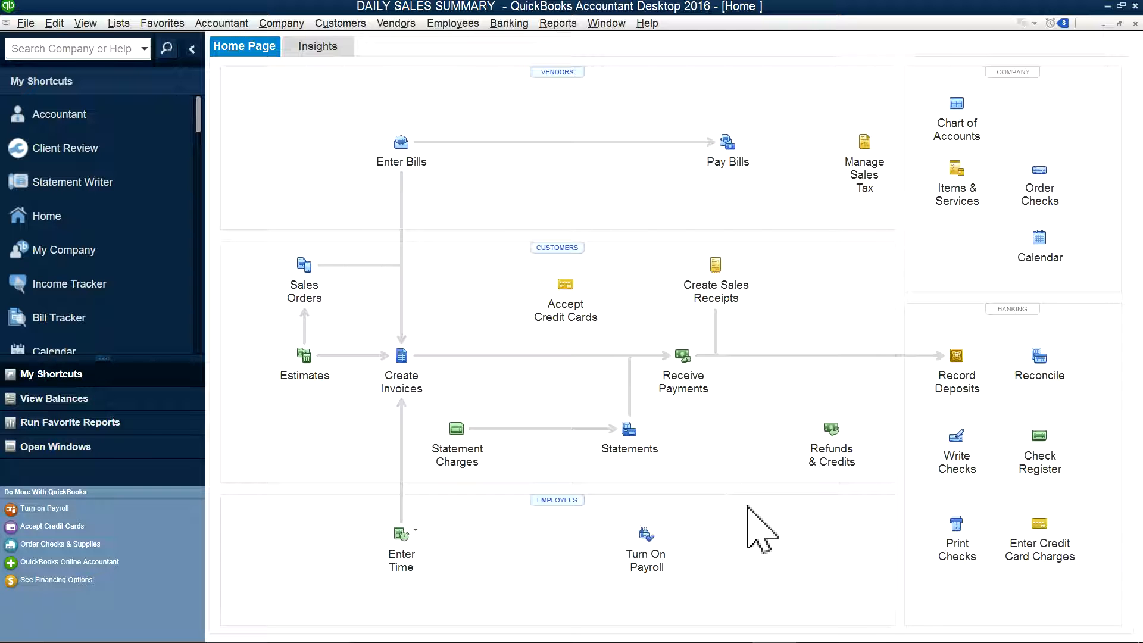
- Switch to the newquickbooks.com page in Chrome and open its Ask QuickBooks Question form
mouse_move(505, 627)
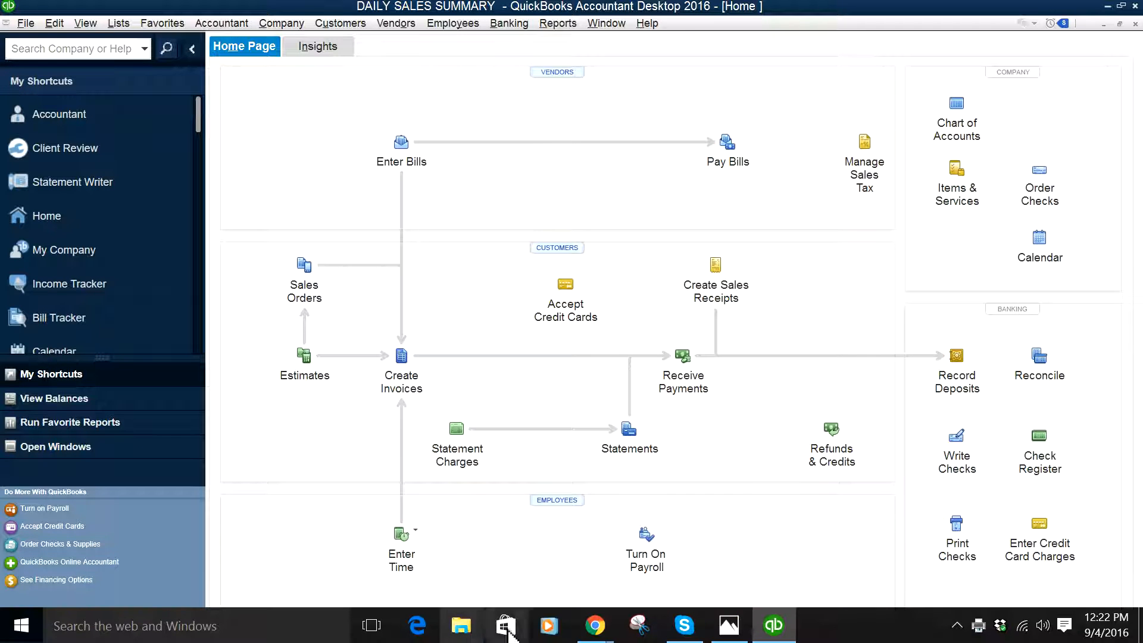
mouse_move(595, 627)
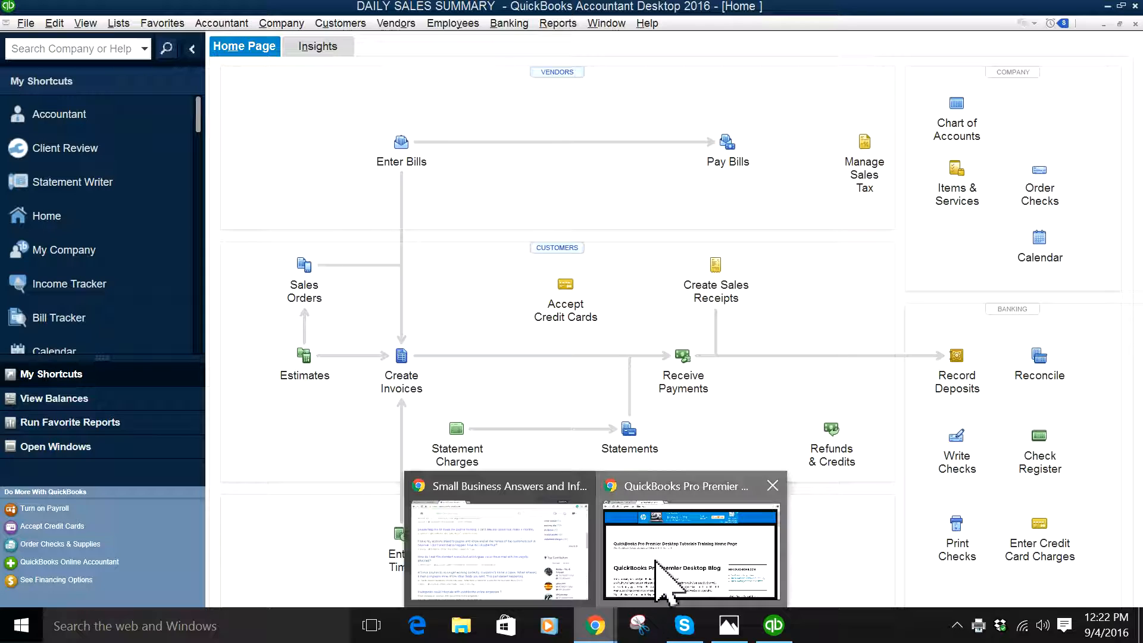
click(666, 521)
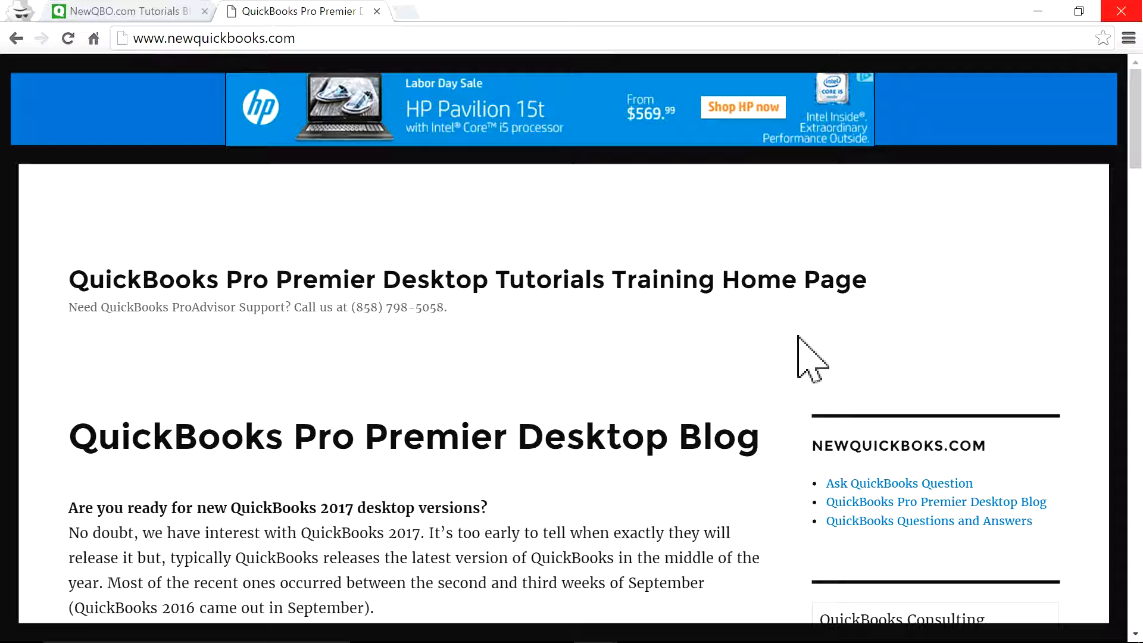
scroll(801, 351, down, 3)
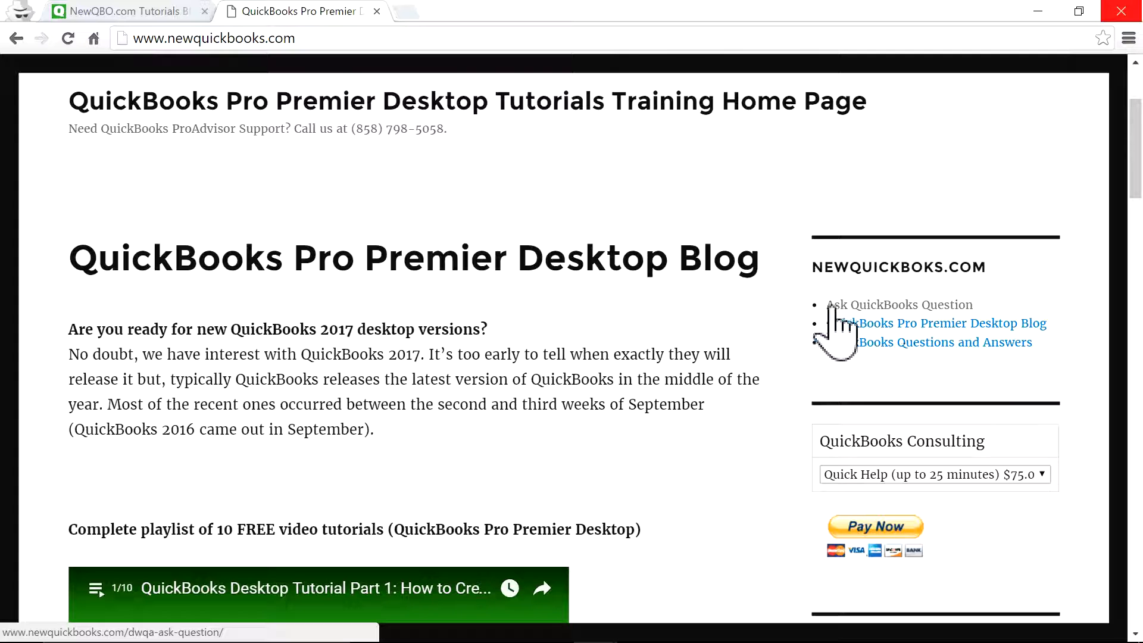
click(914, 305)
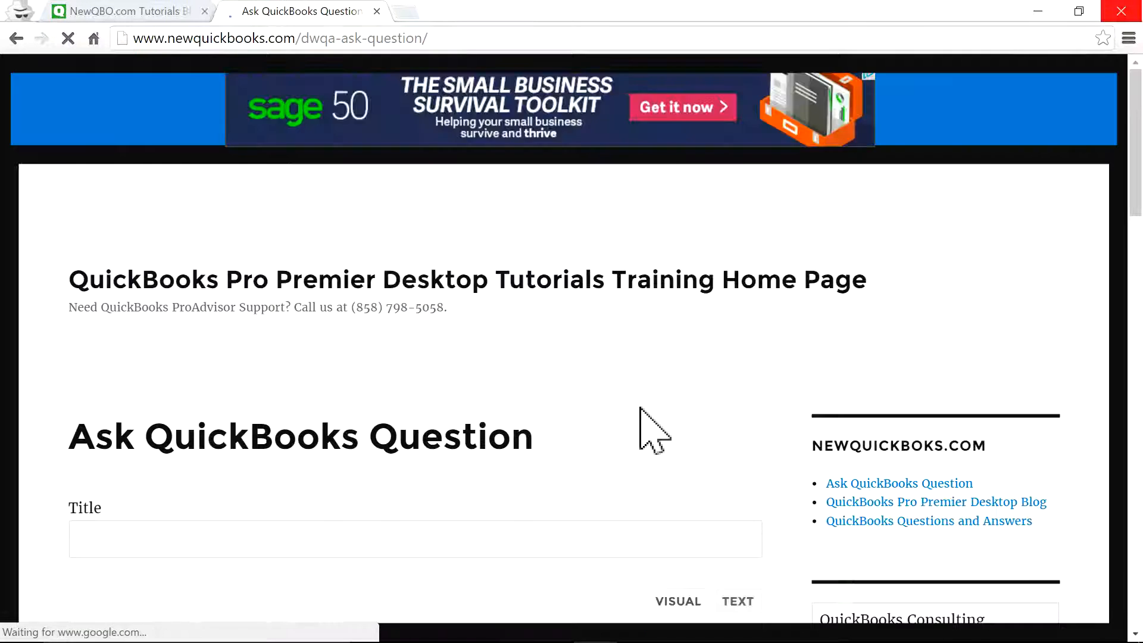
- Look over the Ask QuickBooks Question form and switch back to QuickBooks
scroll(631, 470, down, 4)
scroll(702, 308, up, 3)
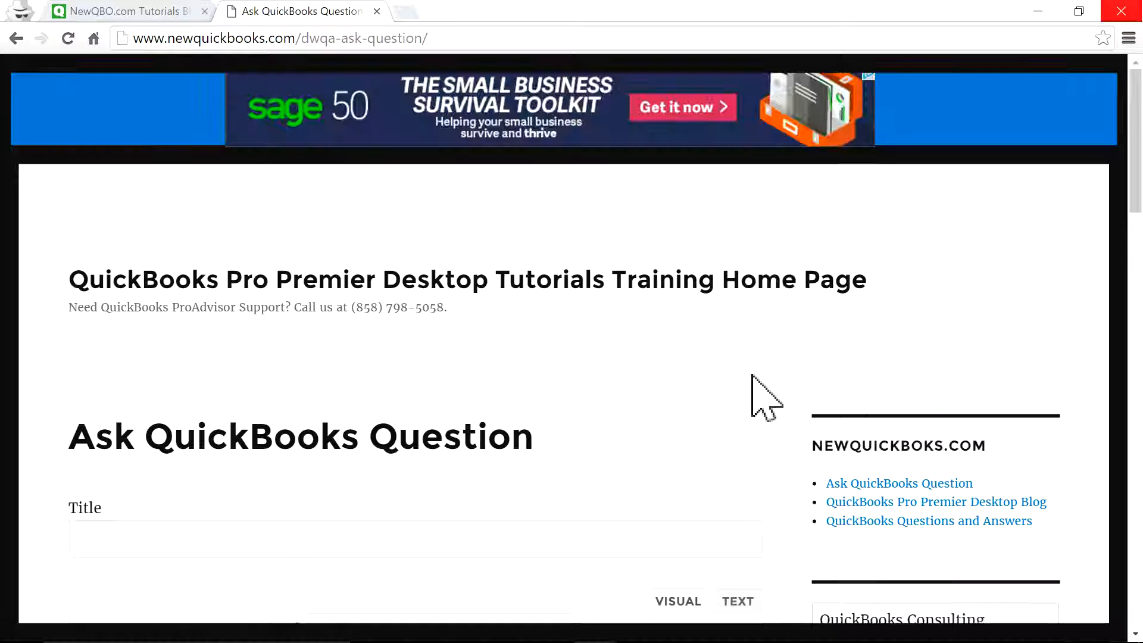
scroll(702, 331, down, 3)
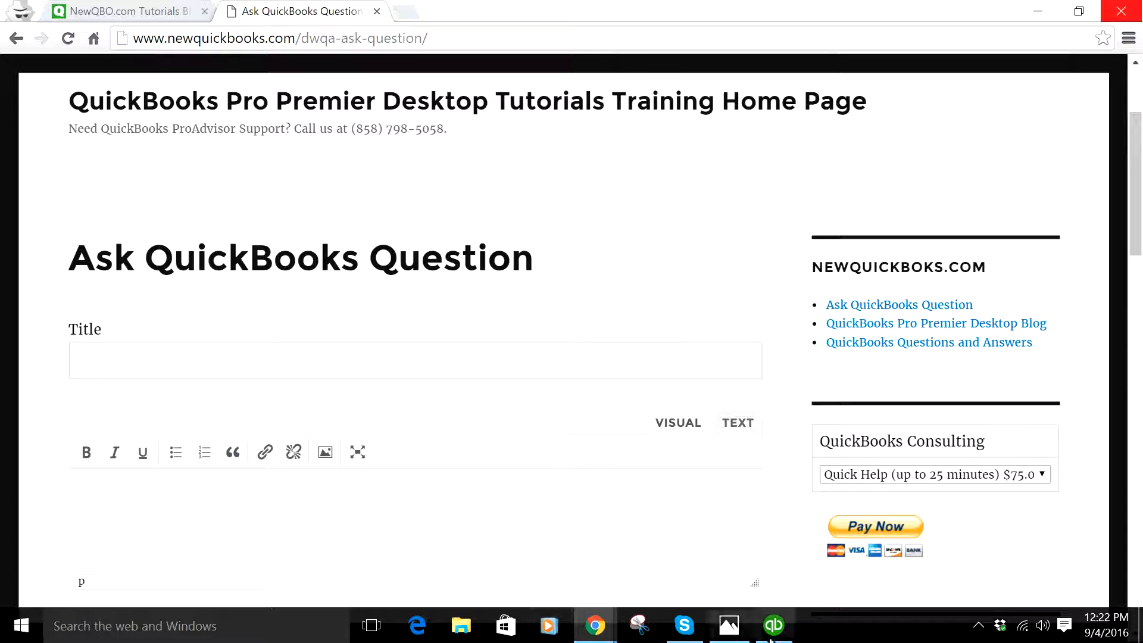
click(781, 640)
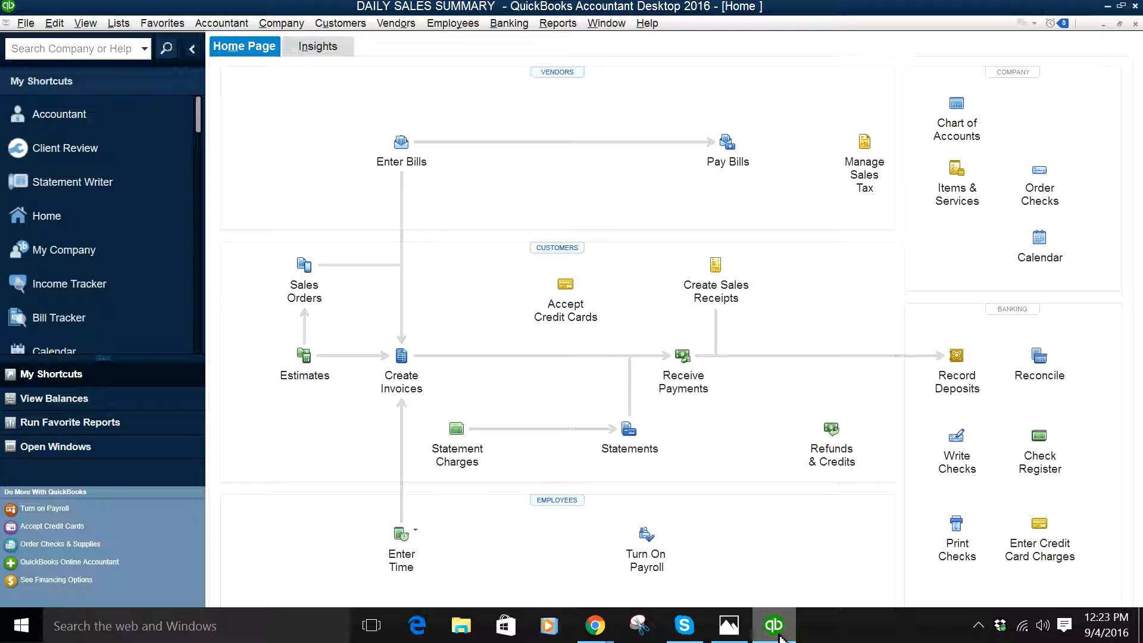